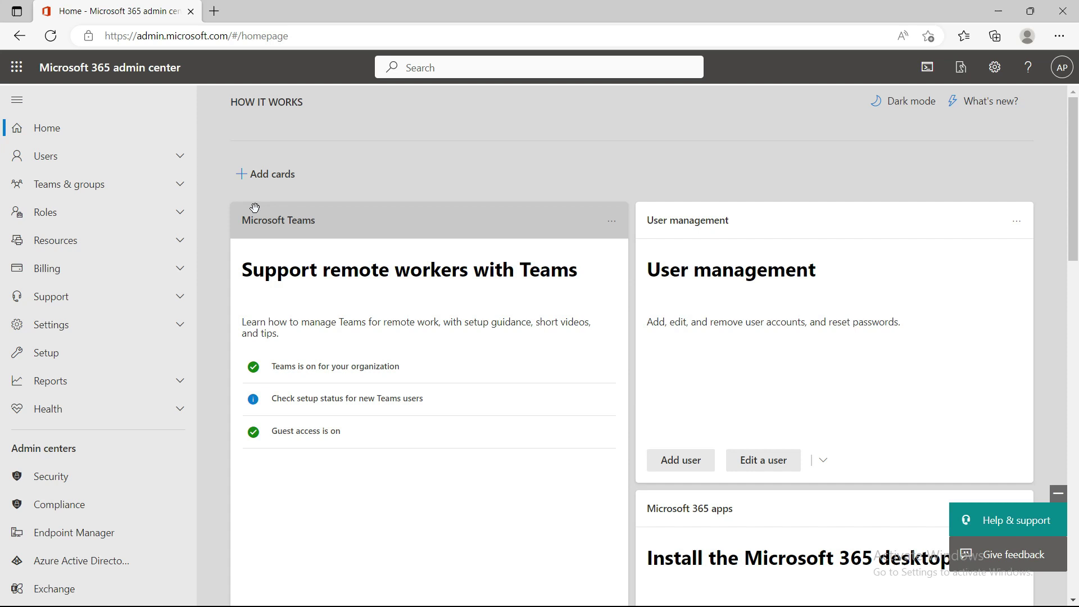
Open the Exchange admin center mailbox list and the classic Exchange dashboard in another tab.
scroll(134, 555, down, 1)
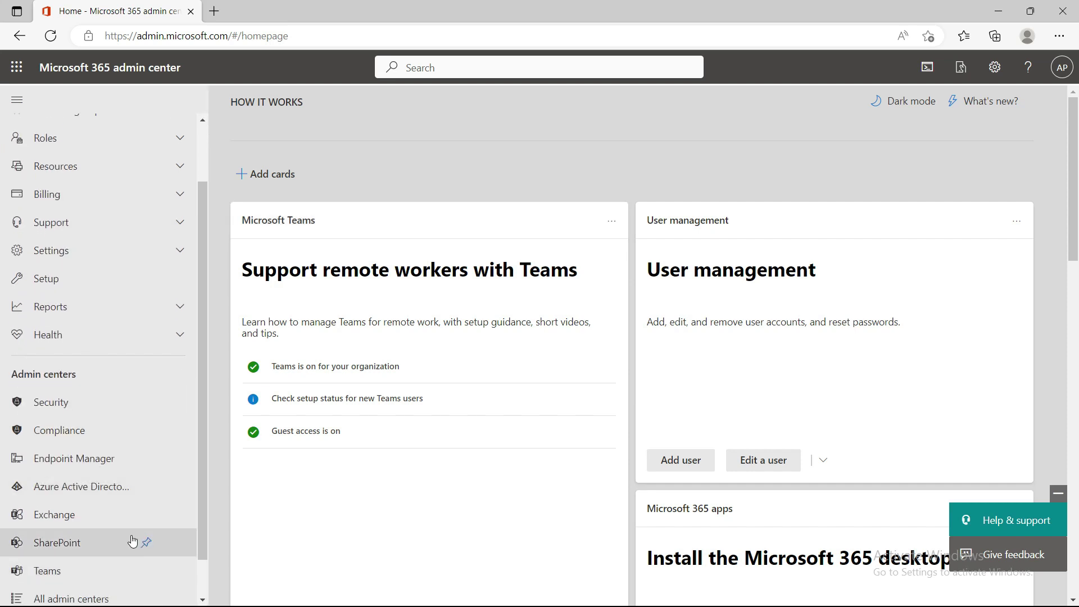
click(66, 516)
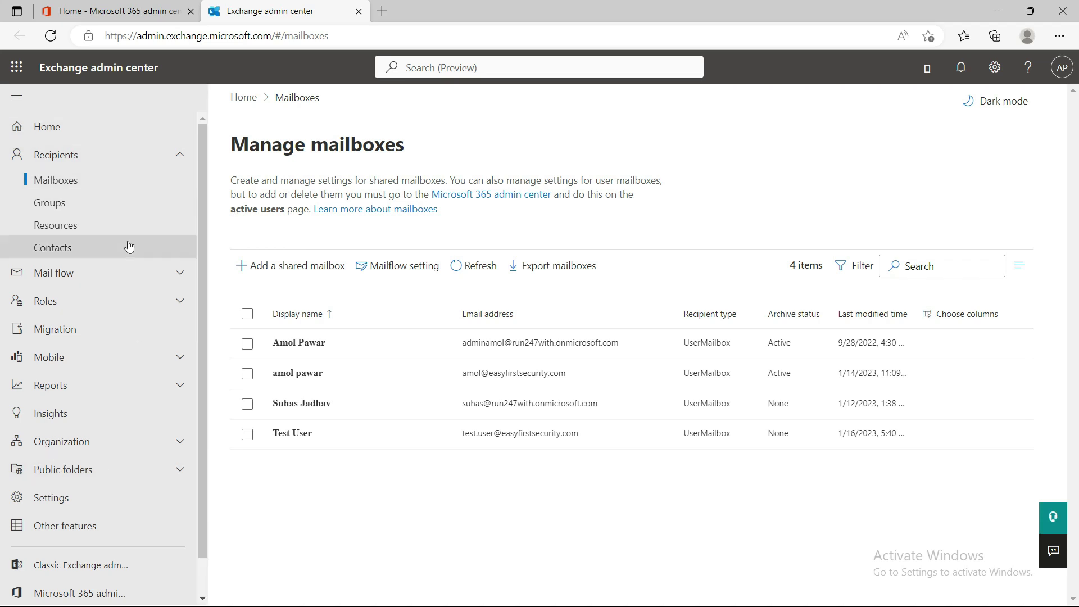
click(90, 569)
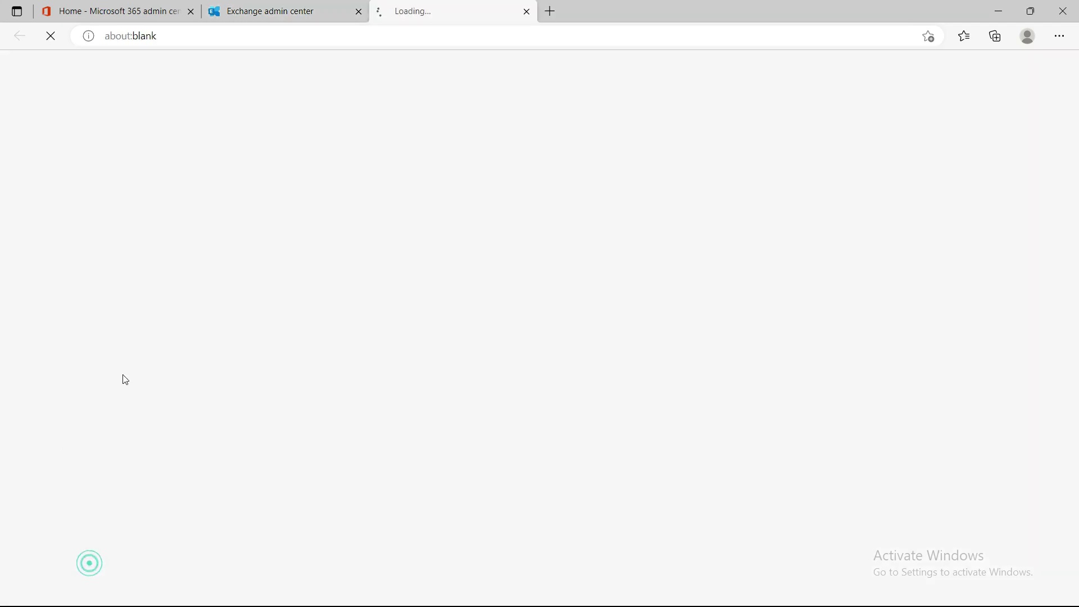
click(535, 326)
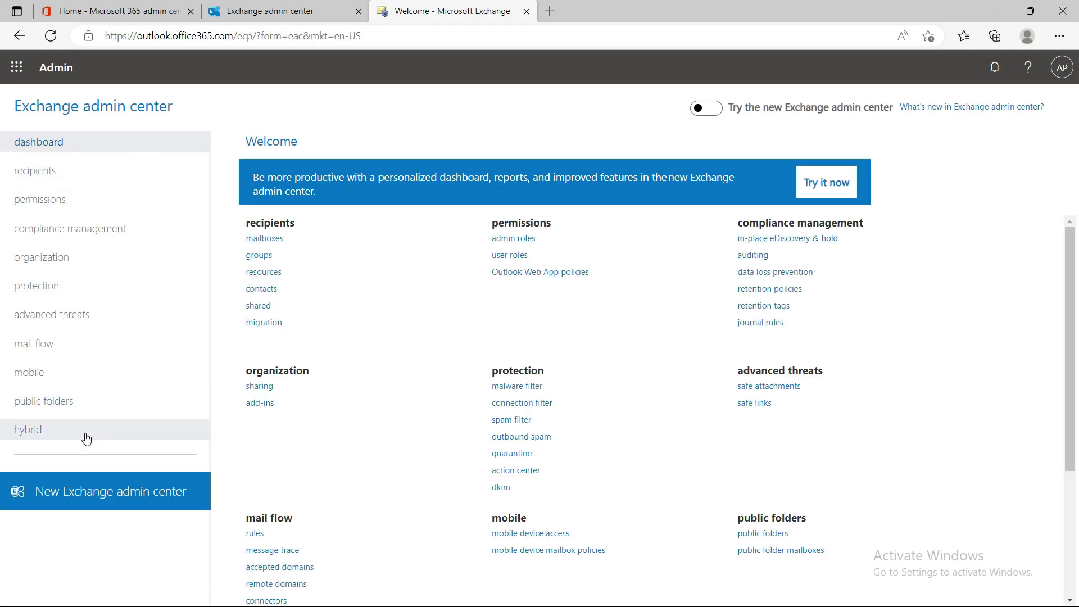
click(243, 17)
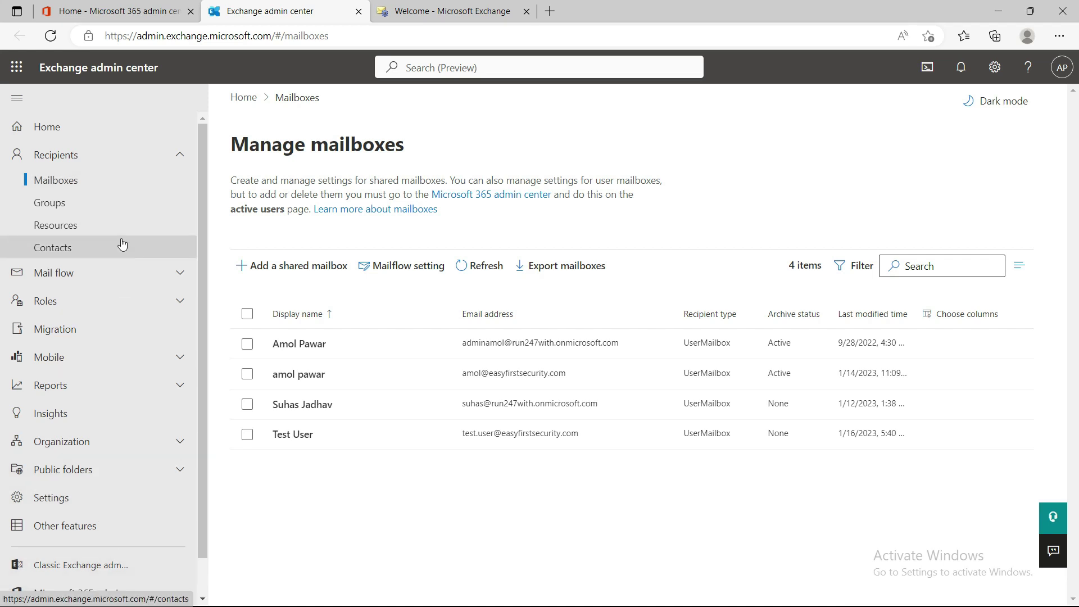
click(413, 7)
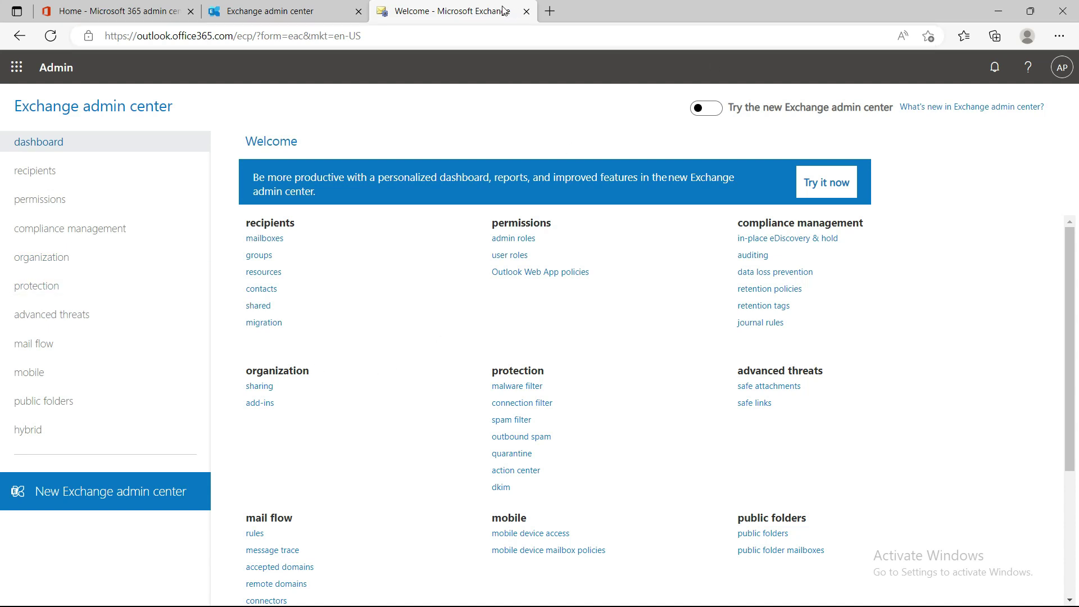
Close the classic Exchange admin center tab to return to the mailbox list.
click(526, 12)
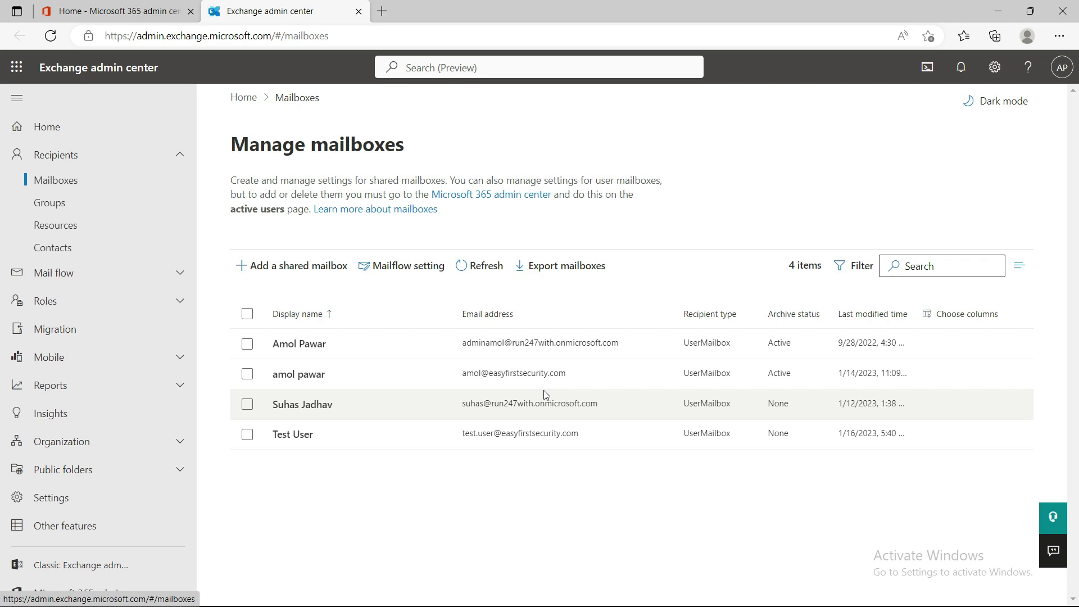
Open the second user's mailbox details and its Edit contact information form.
click(413, 522)
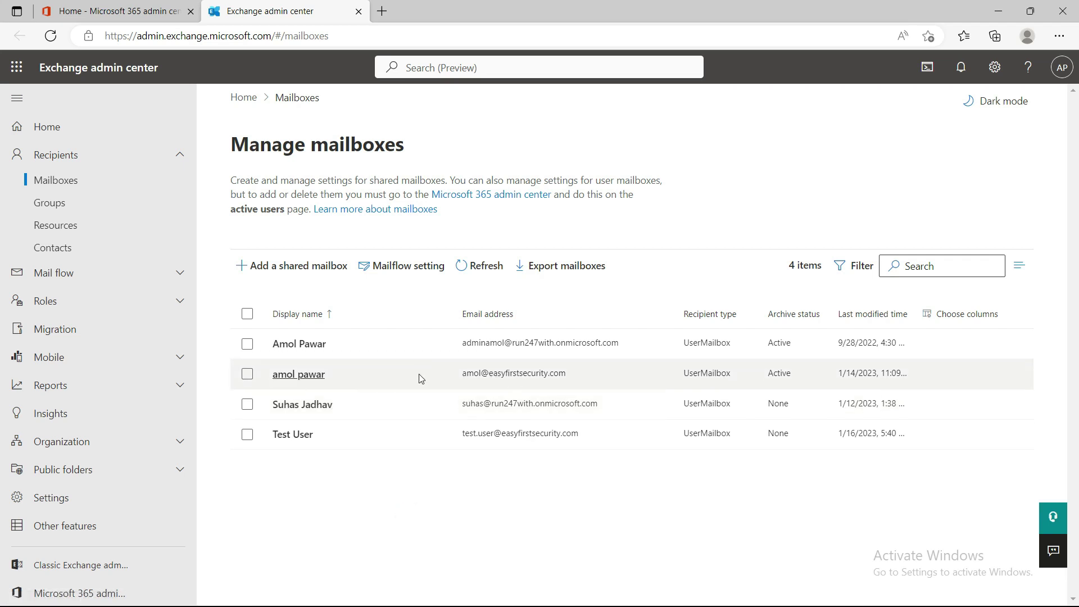
click(299, 375)
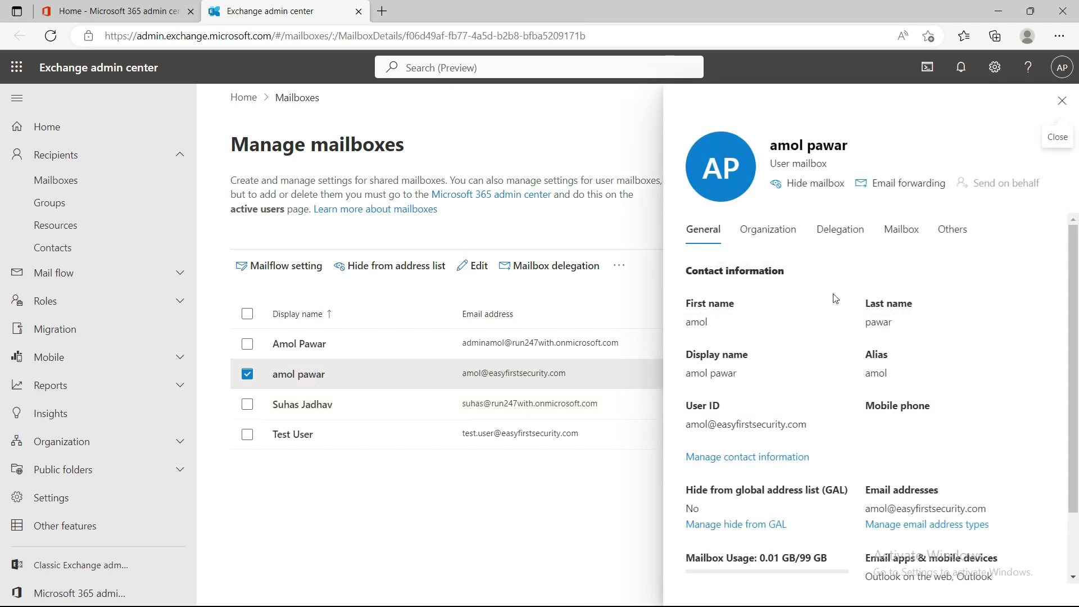
scroll(966, 358, down, 1)
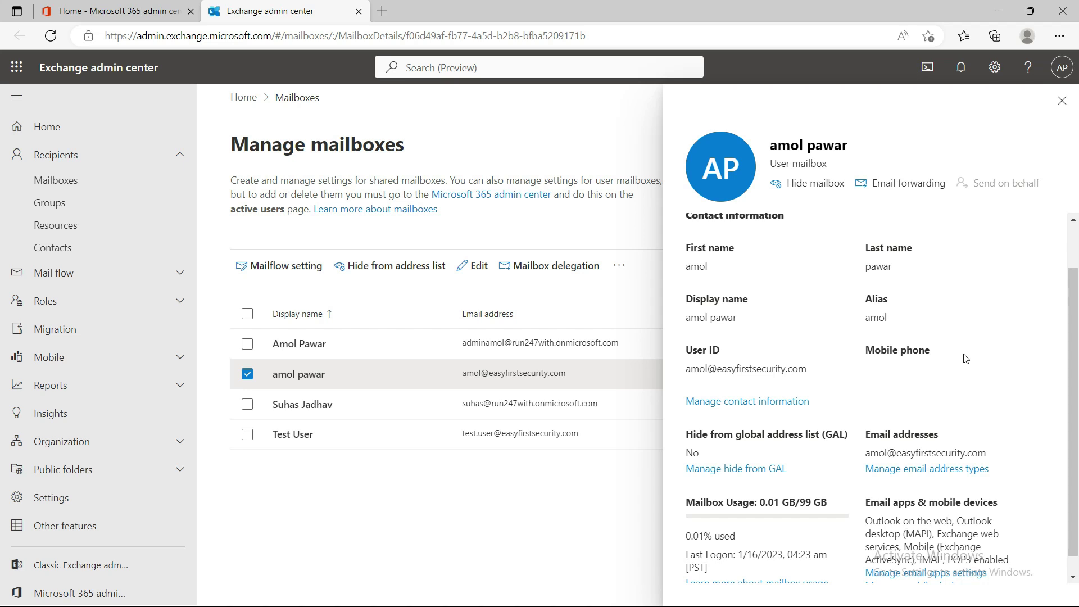
scroll(943, 376, down, 1)
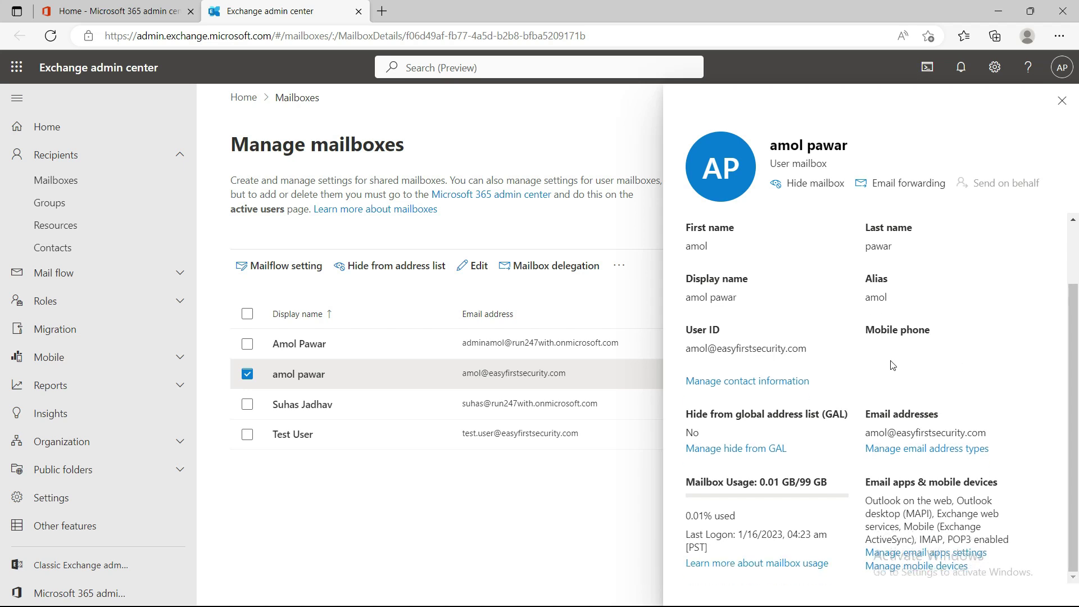
scroll(960, 356, up, 2)
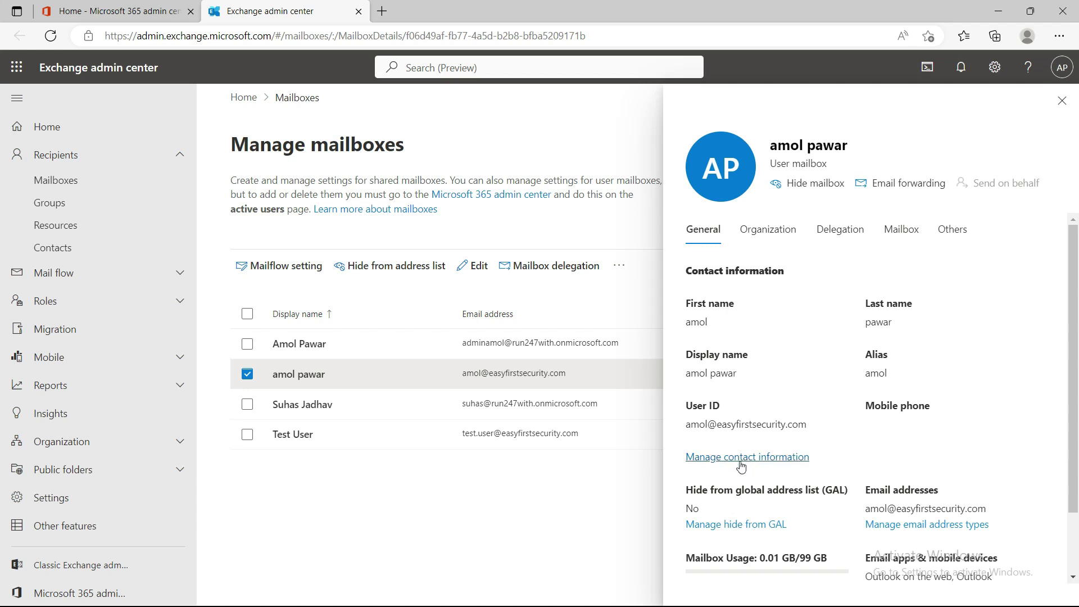
click(790, 457)
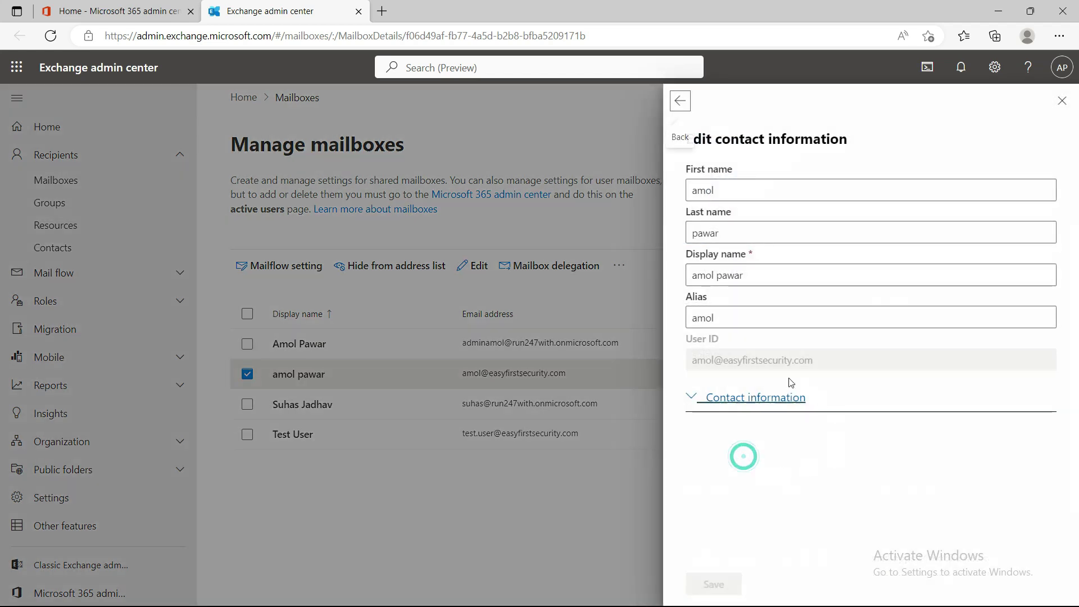
Check the name fields and expand the additional contact details section.
click(764, 271)
click(752, 230)
click(753, 198)
click(752, 197)
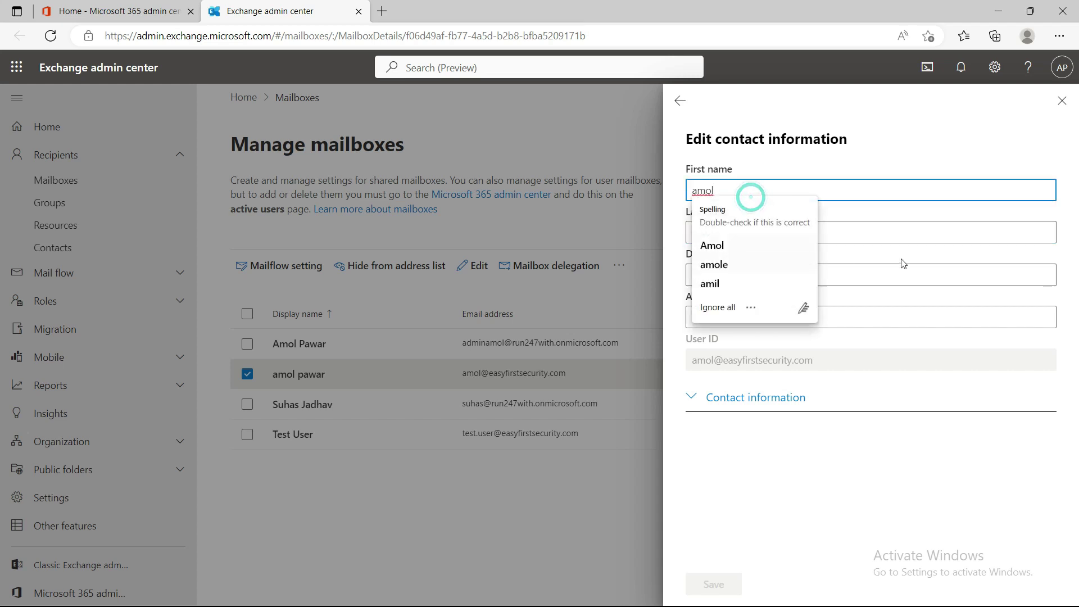
click(943, 288)
click(764, 397)
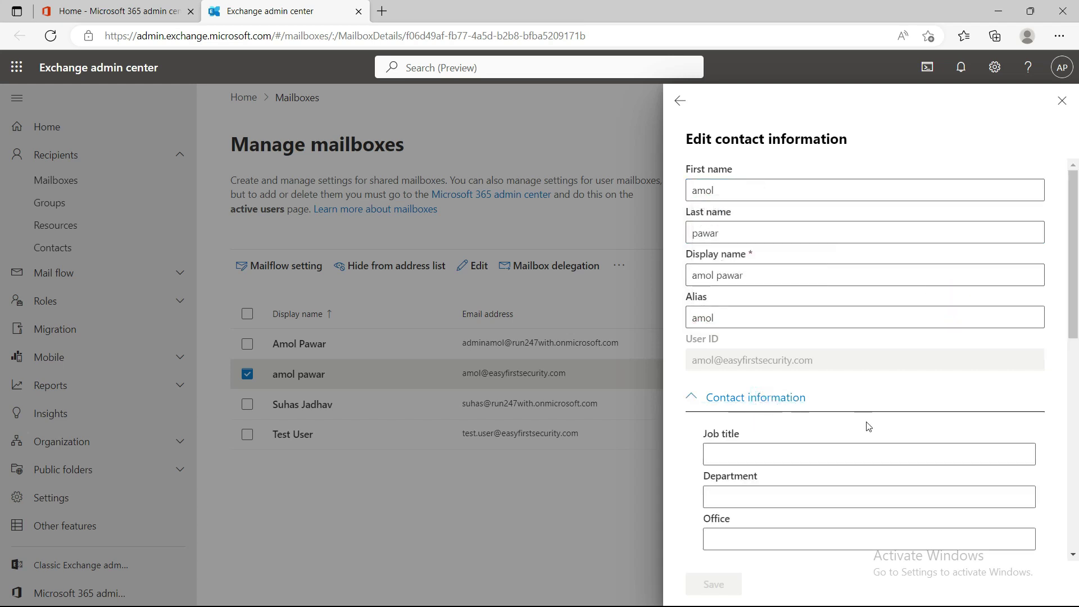
scroll(862, 421, down, 3)
Review the empty job title, department, office and address fields.
click(749, 267)
click(773, 317)
click(751, 355)
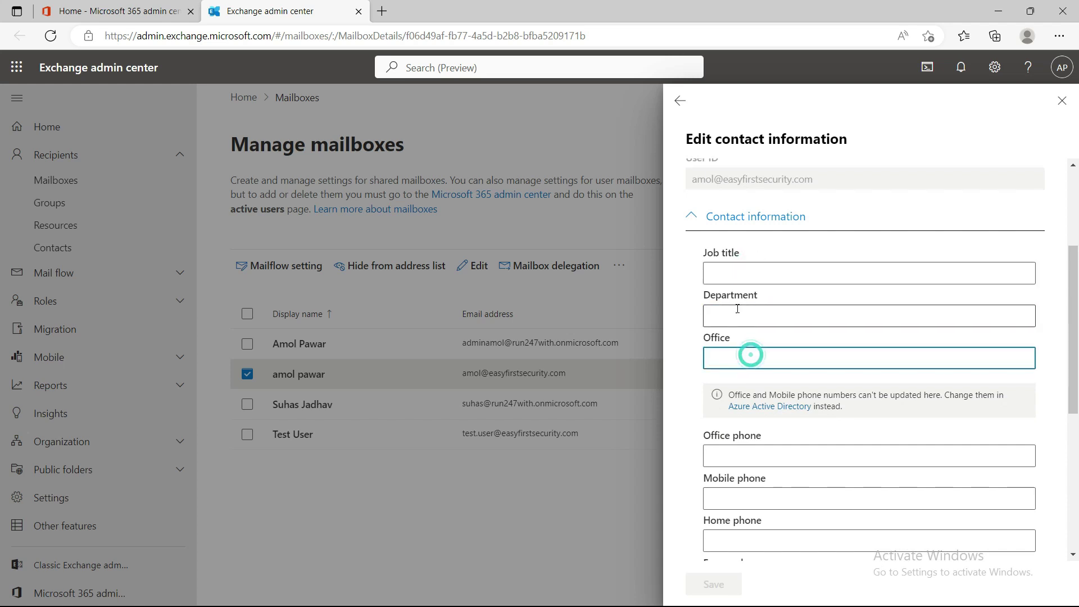
click(762, 271)
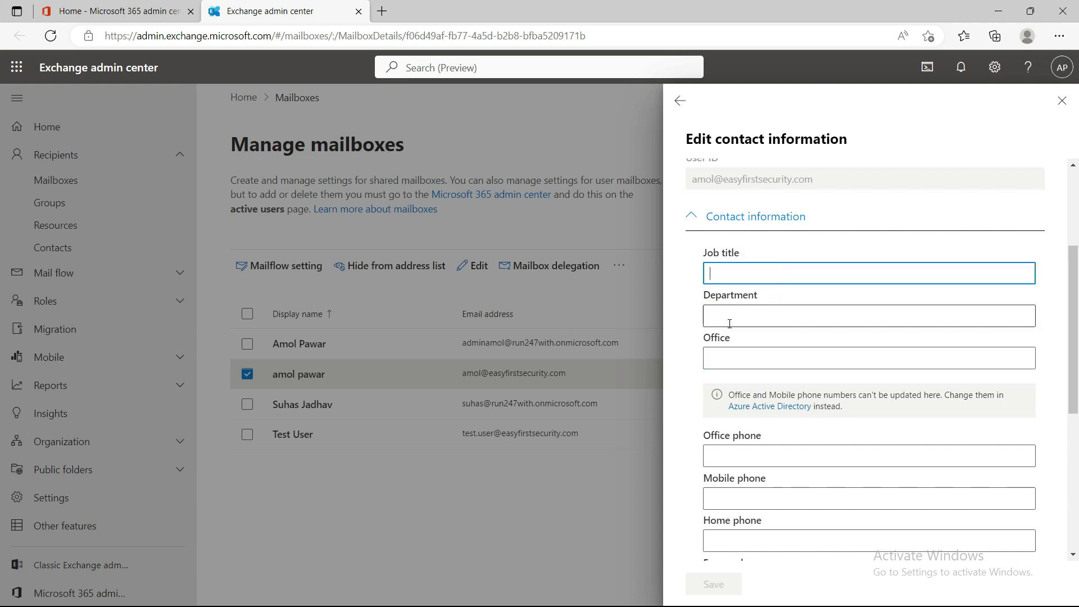
click(771, 355)
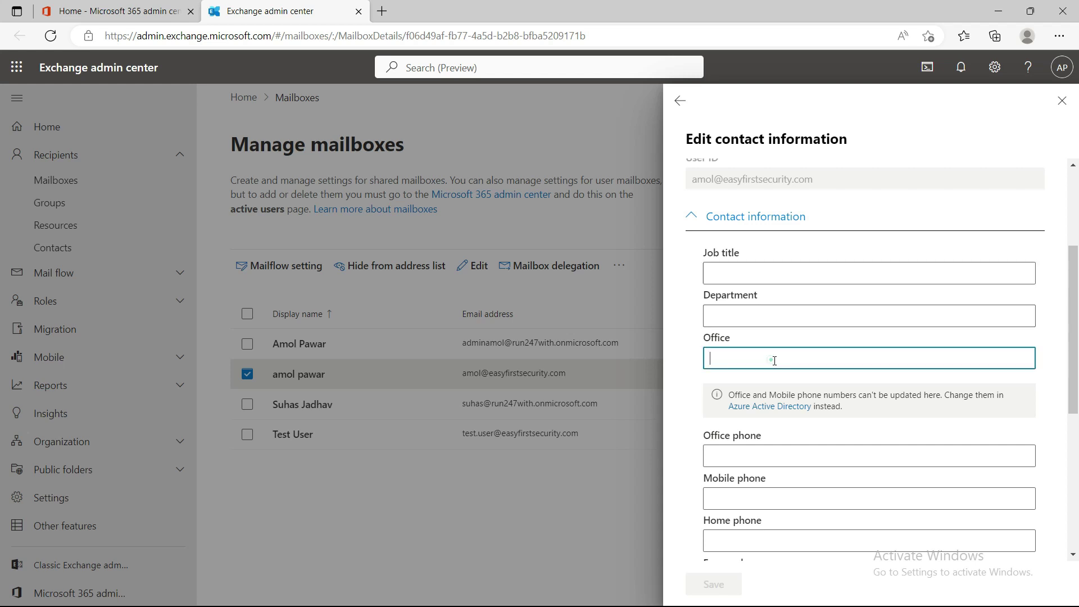
scroll(835, 353, down, 2)
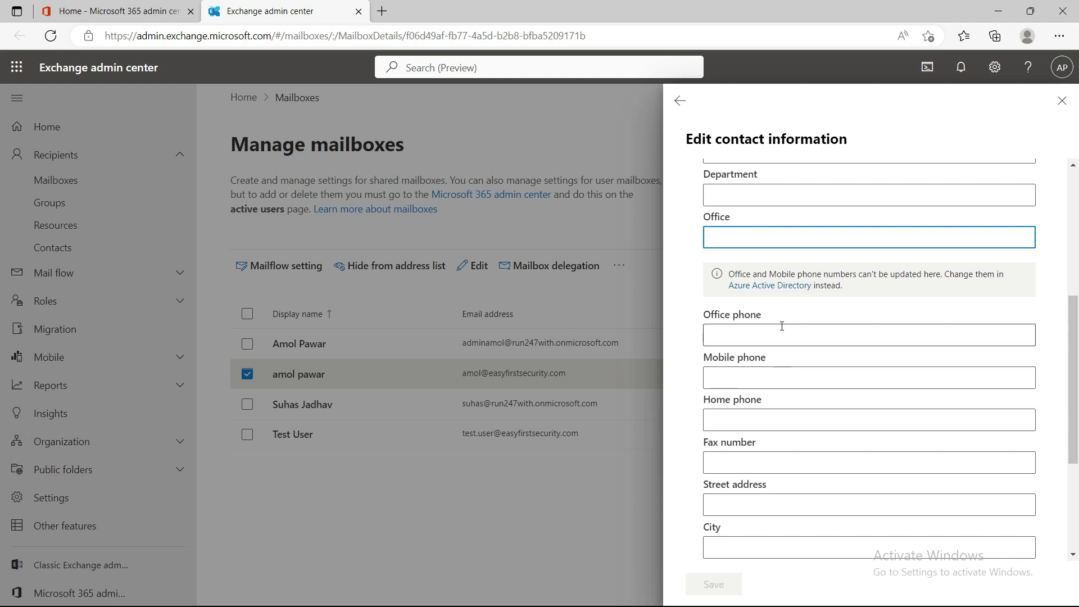
scroll(782, 337, down, 4)
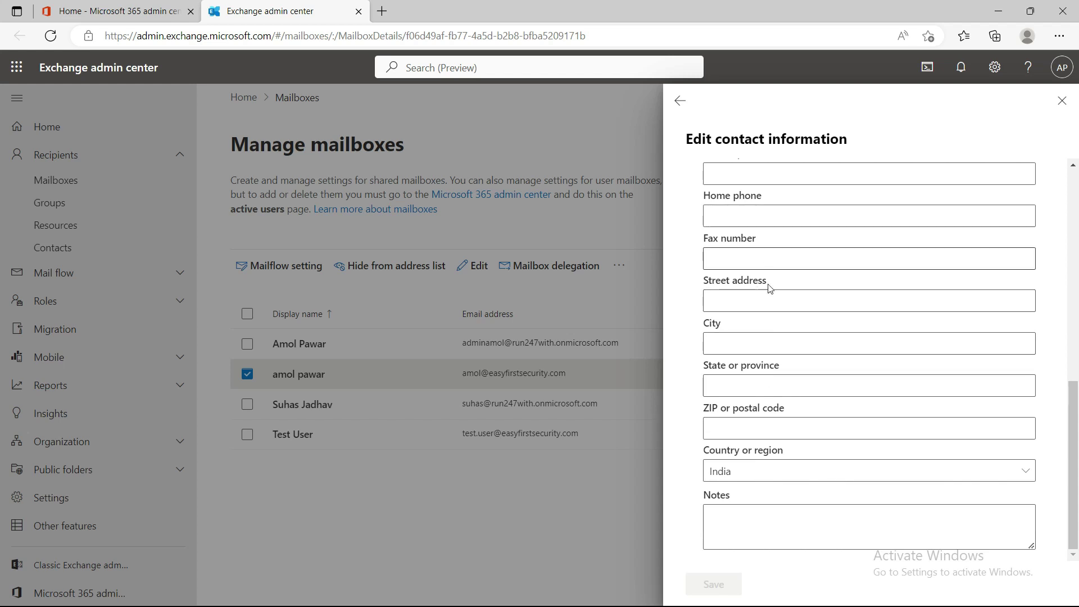
scroll(824, 419, up, 2)
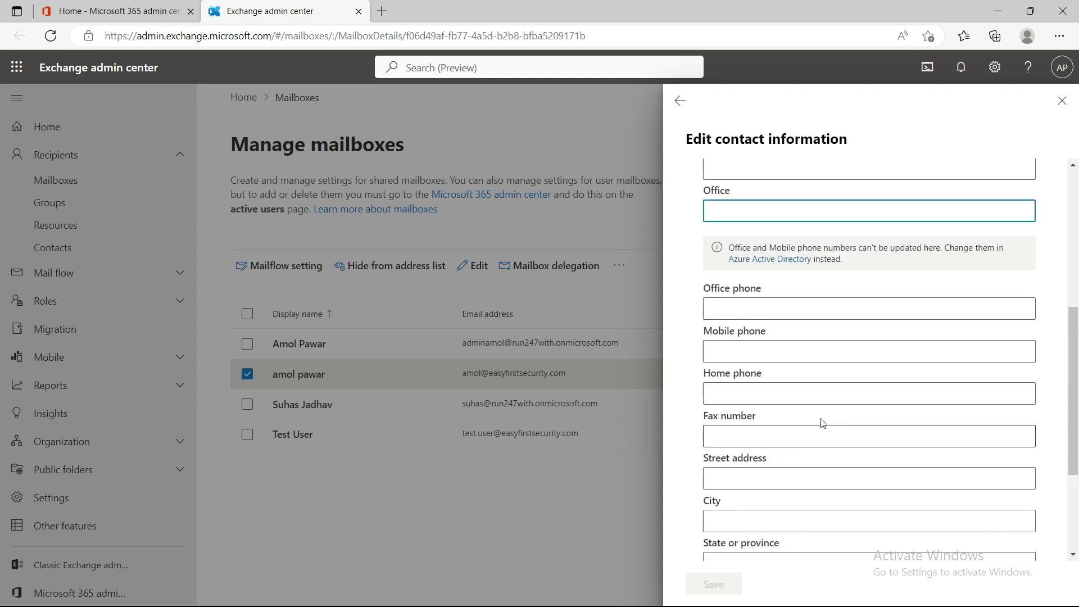
scroll(807, 452, down, 2)
scroll(807, 452, up, 10)
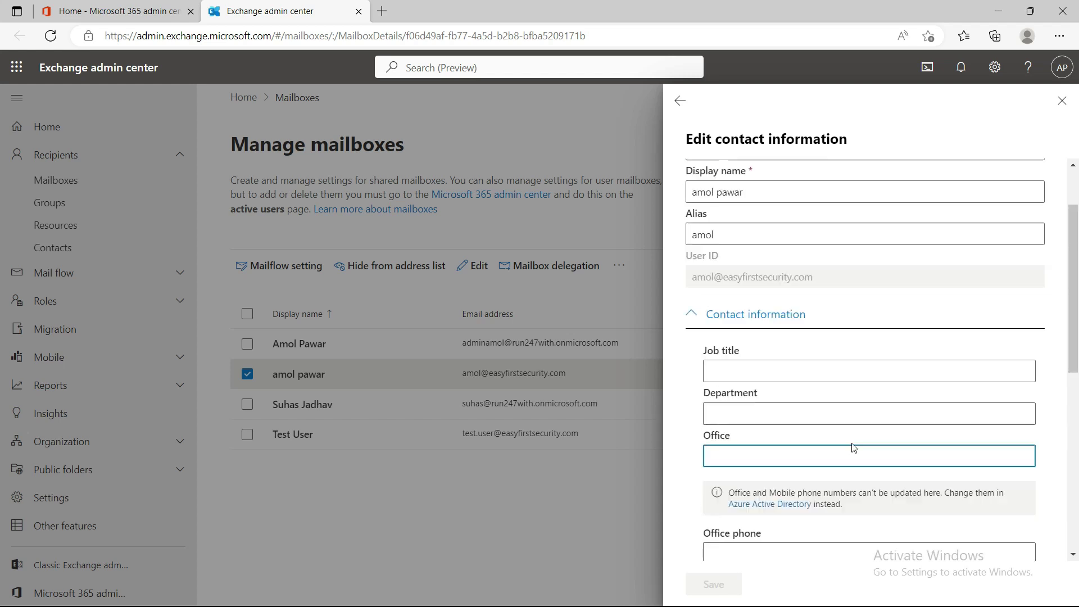
click(793, 428)
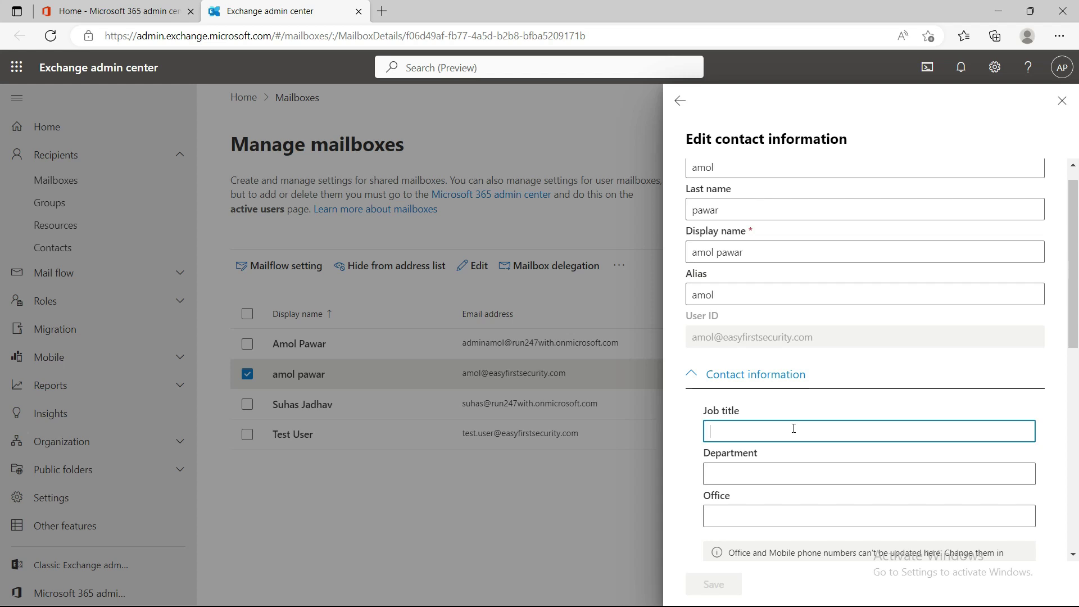
Enter job title 'IT Manager', department 'IT' and office 'Pune', and save the contact information.
text(I)
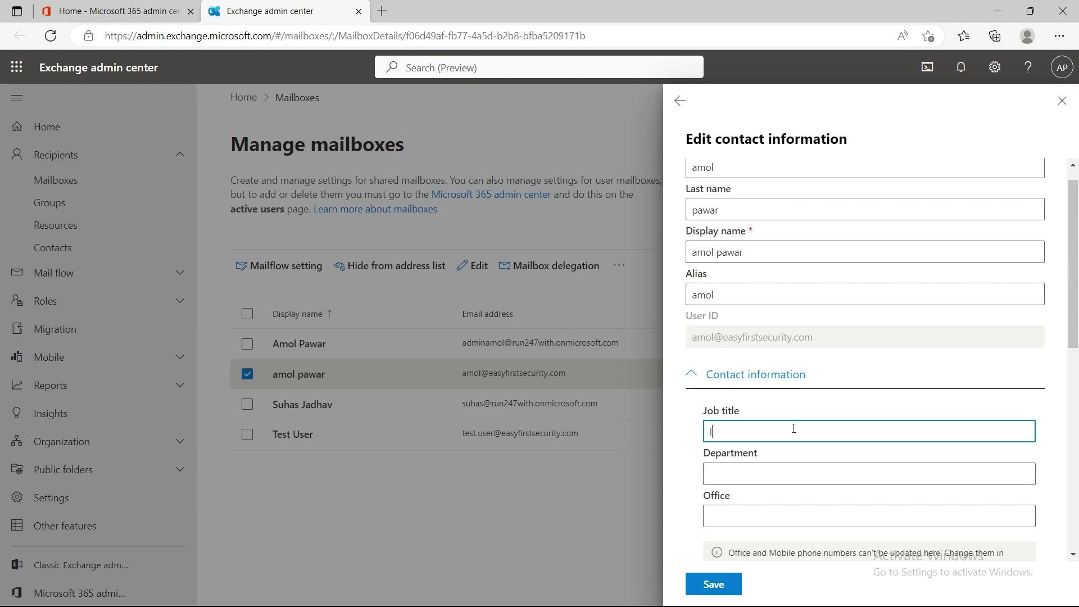
text(T manager)
double_click(753, 434)
text(Manager)
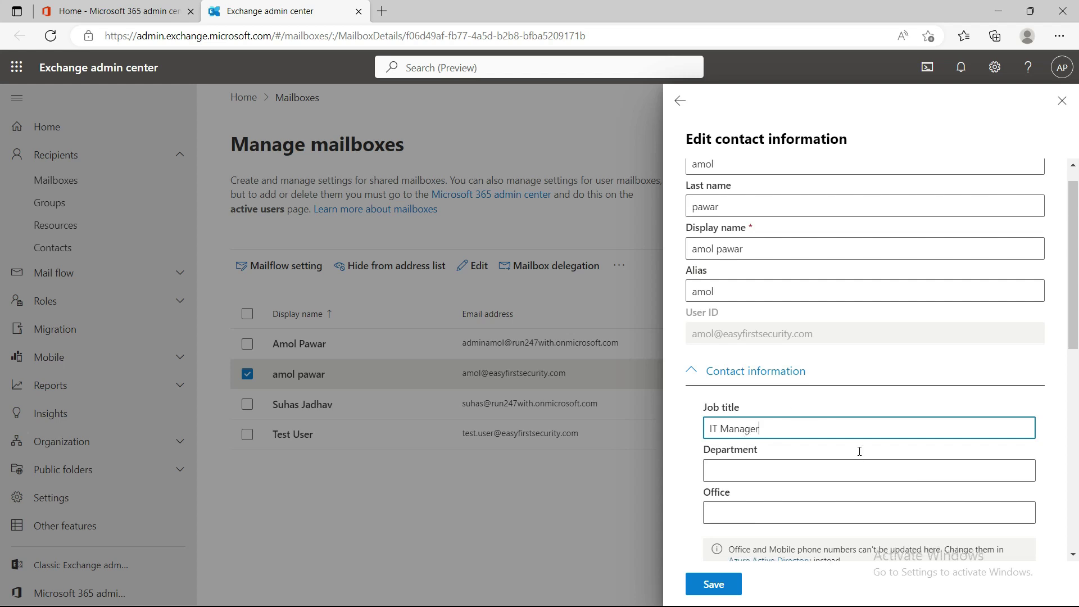
scroll(742, 432, down, 2)
click(767, 354)
text(IT)
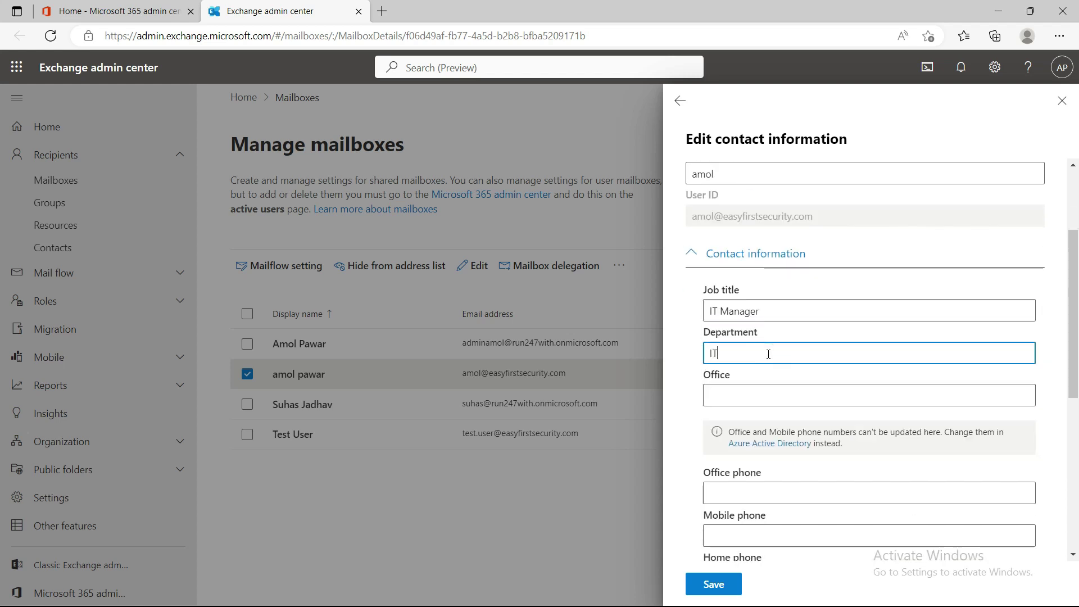
click(753, 387)
text(Pune)
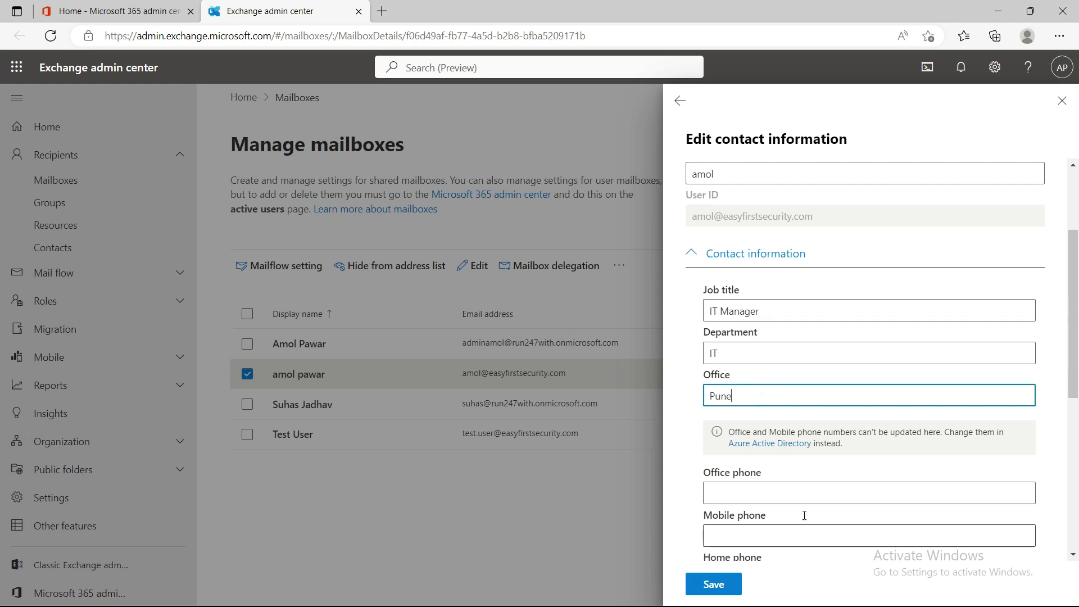
scroll(807, 523, down, 2)
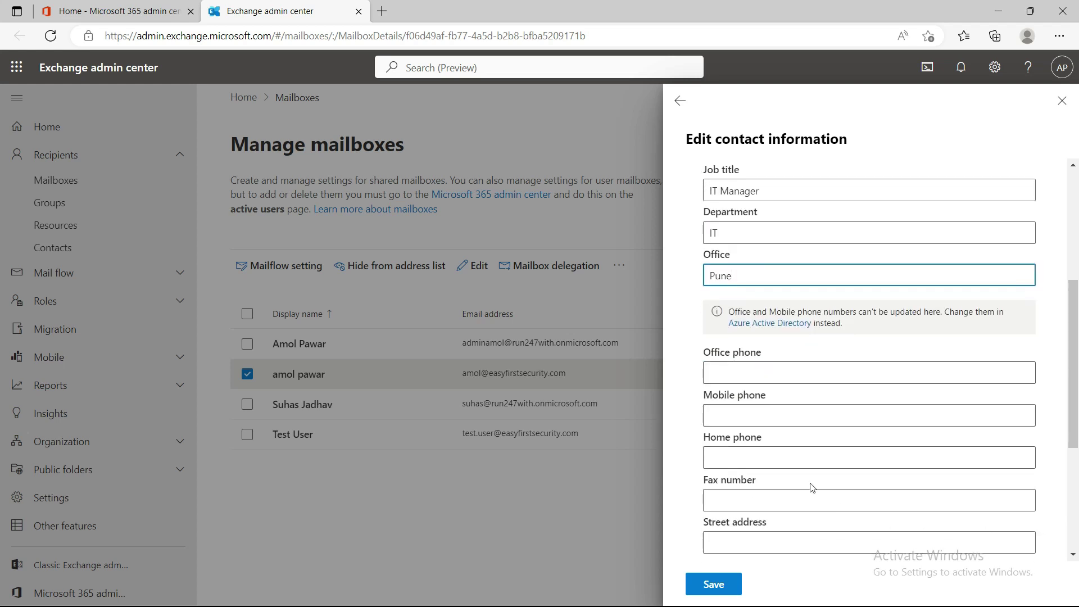
scroll(778, 405, down, 2)
scroll(840, 371, down, 2)
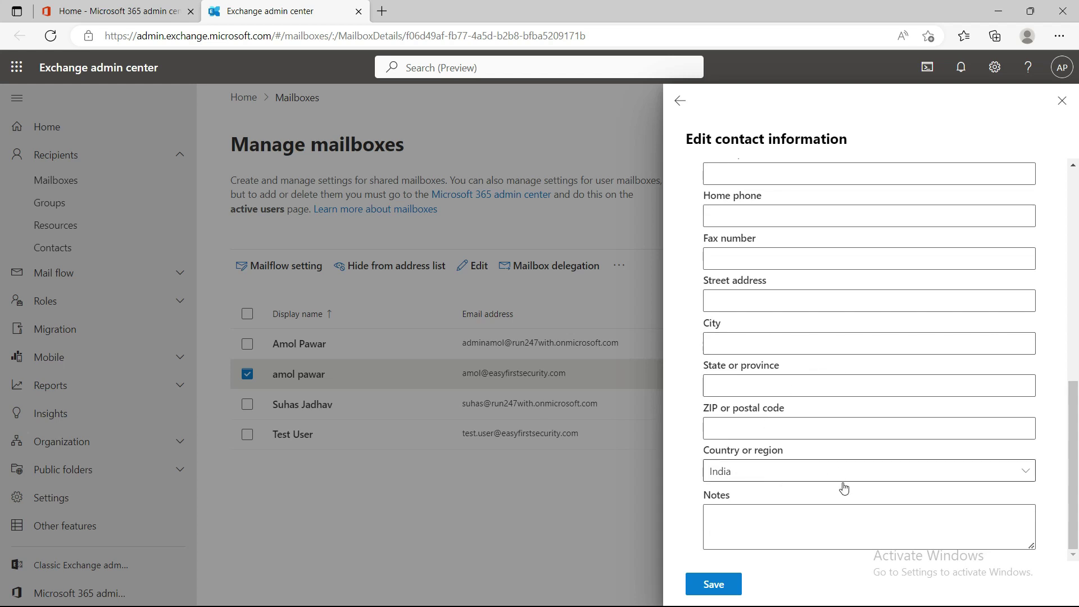
click(715, 584)
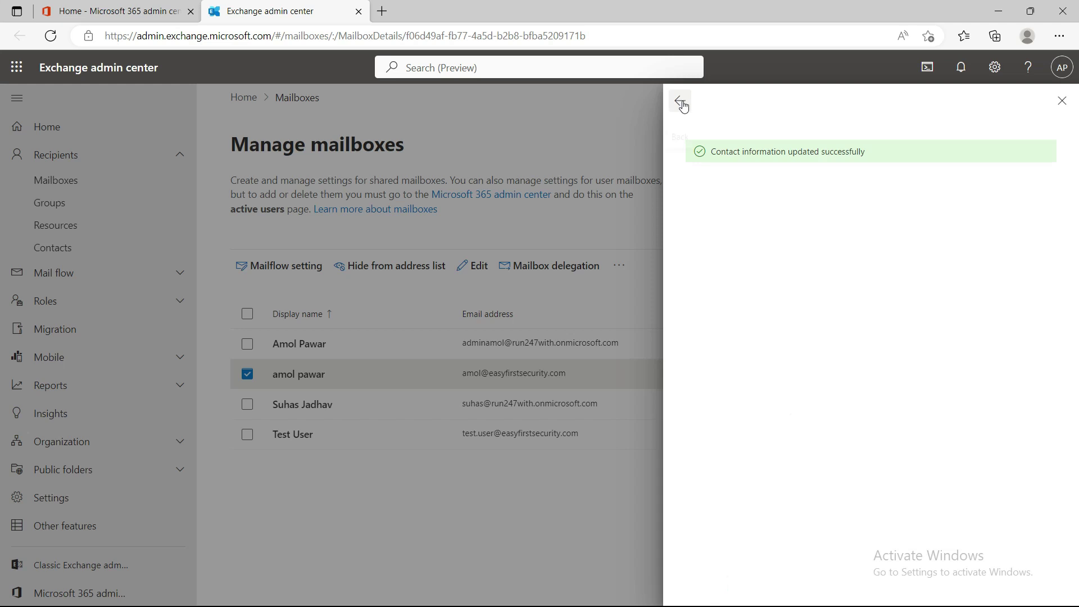
click(680, 101)
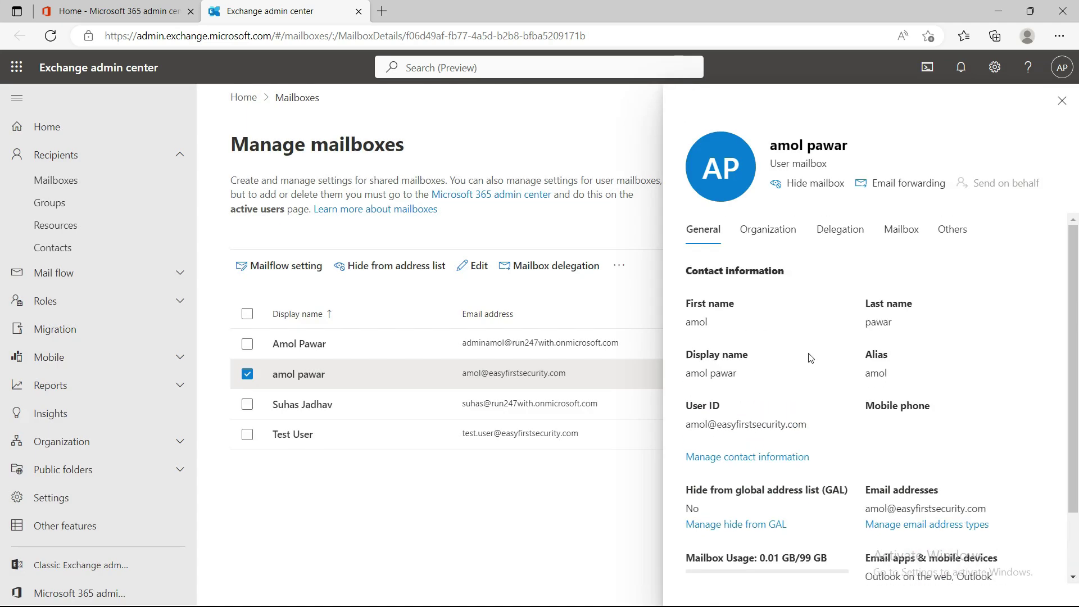
Add the note 'by manager' to the mailbox's contact information and save it.
click(753, 459)
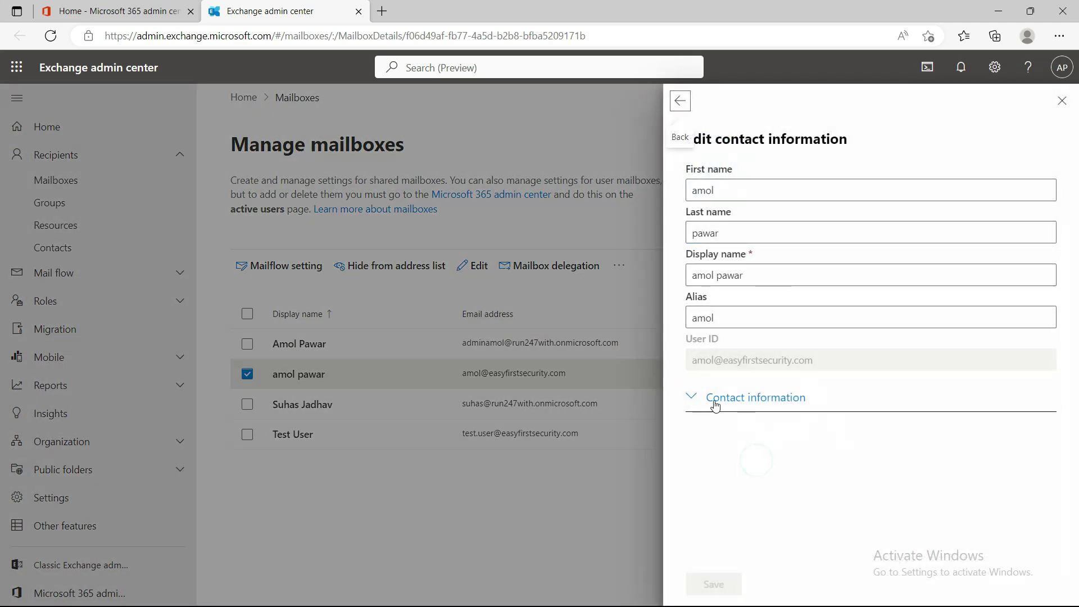
click(702, 397)
scroll(874, 455, down, 4)
scroll(874, 455, down, 5)
click(763, 518)
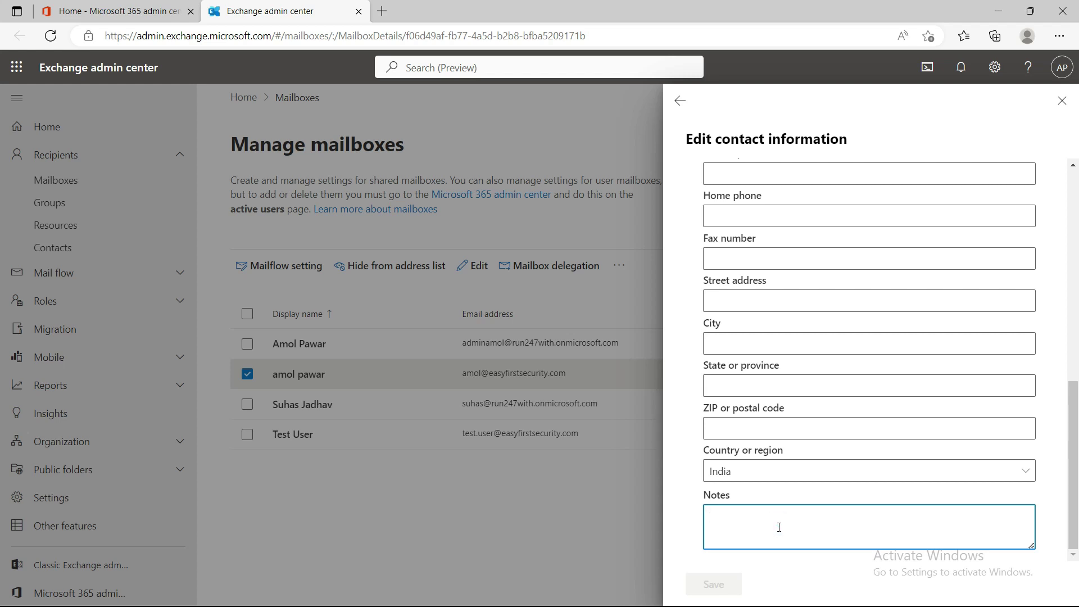
text(ny)
key(BackSpace)
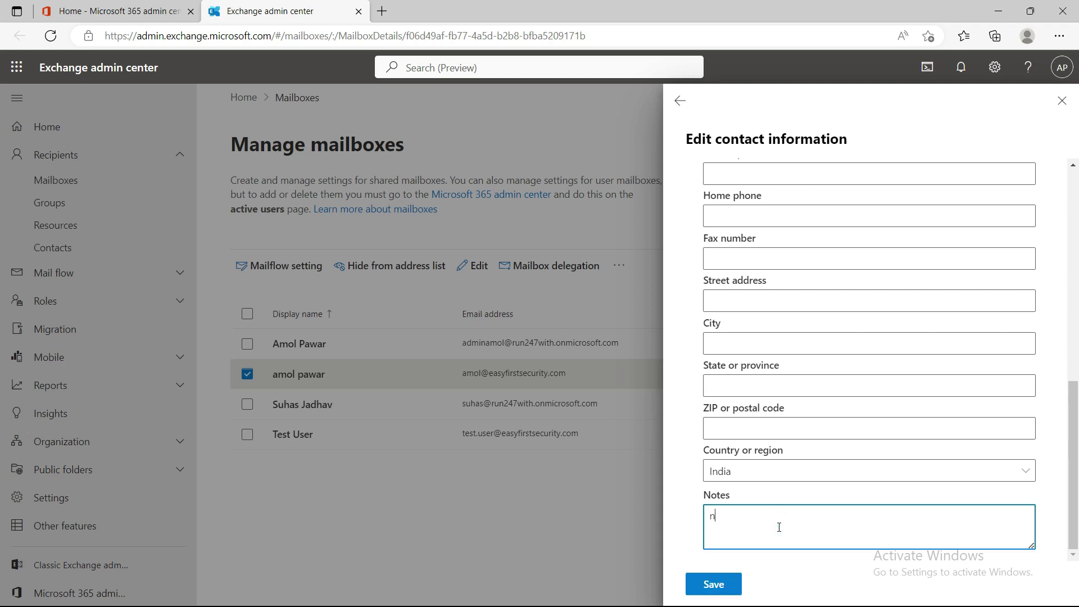
text(by manager)
click(714, 585)
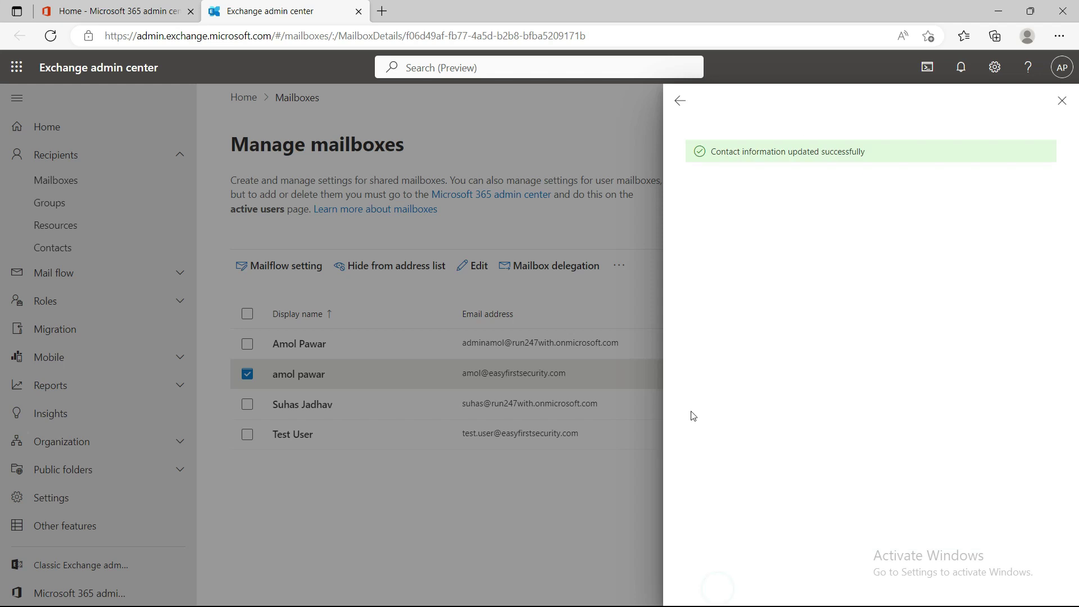
click(680, 101)
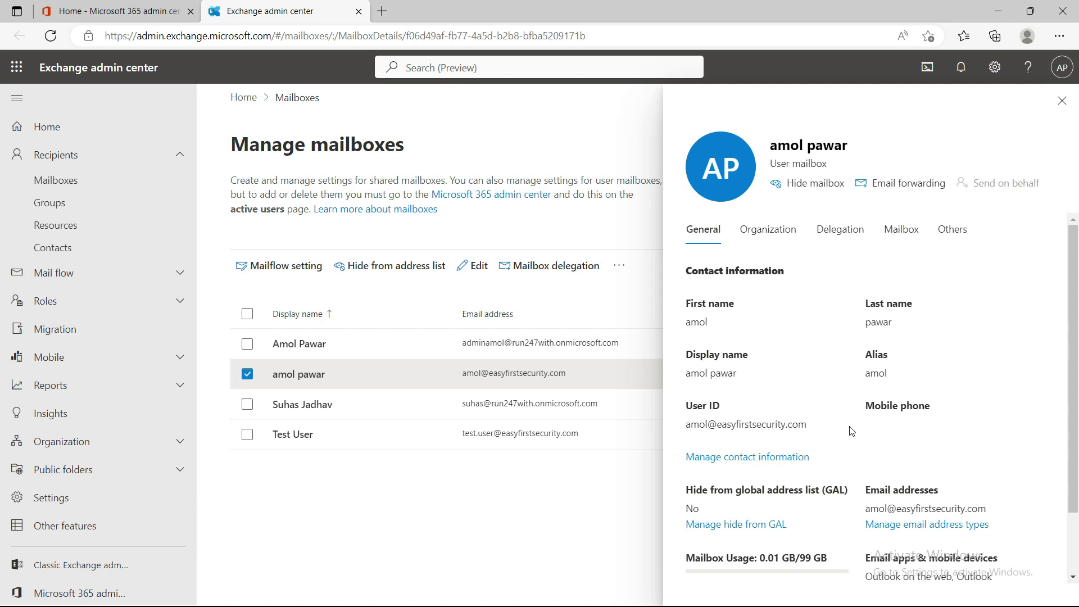
scroll(852, 431, down, 2)
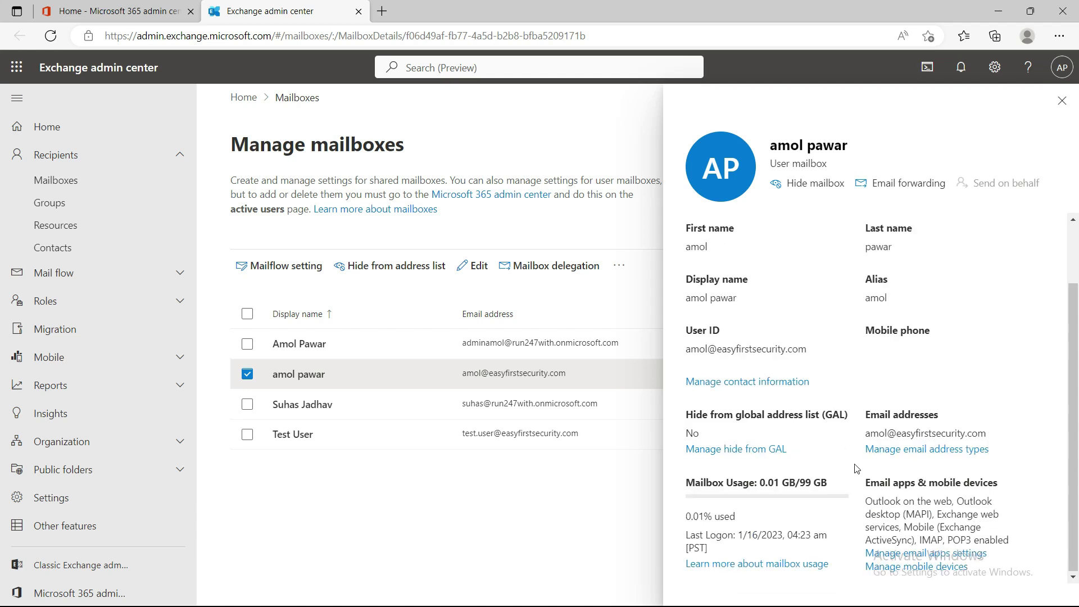
scroll(900, 425, up, 2)
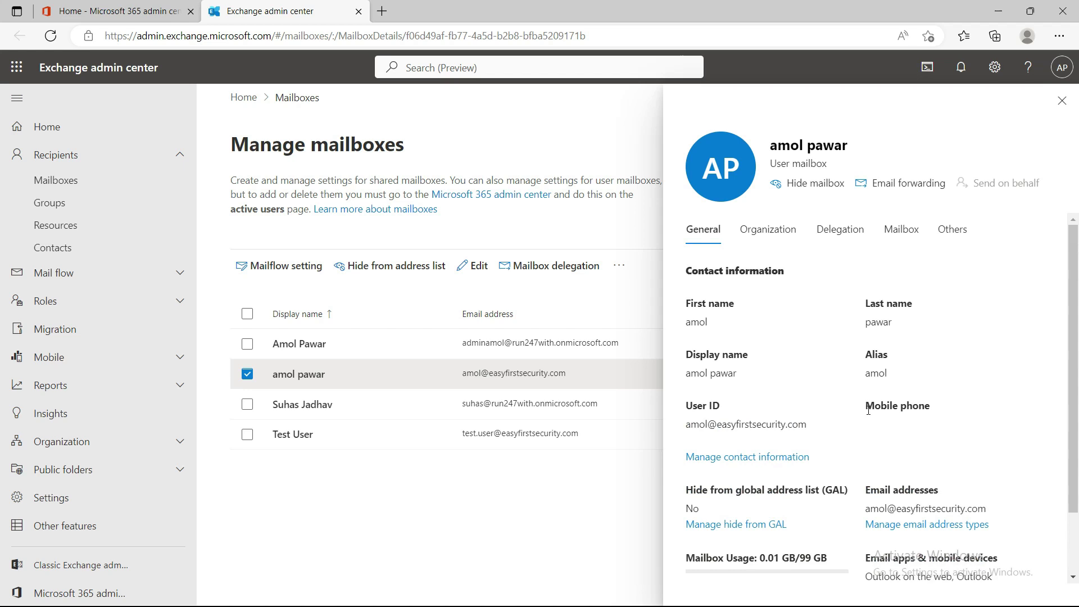
scroll(866, 407, down, 1)
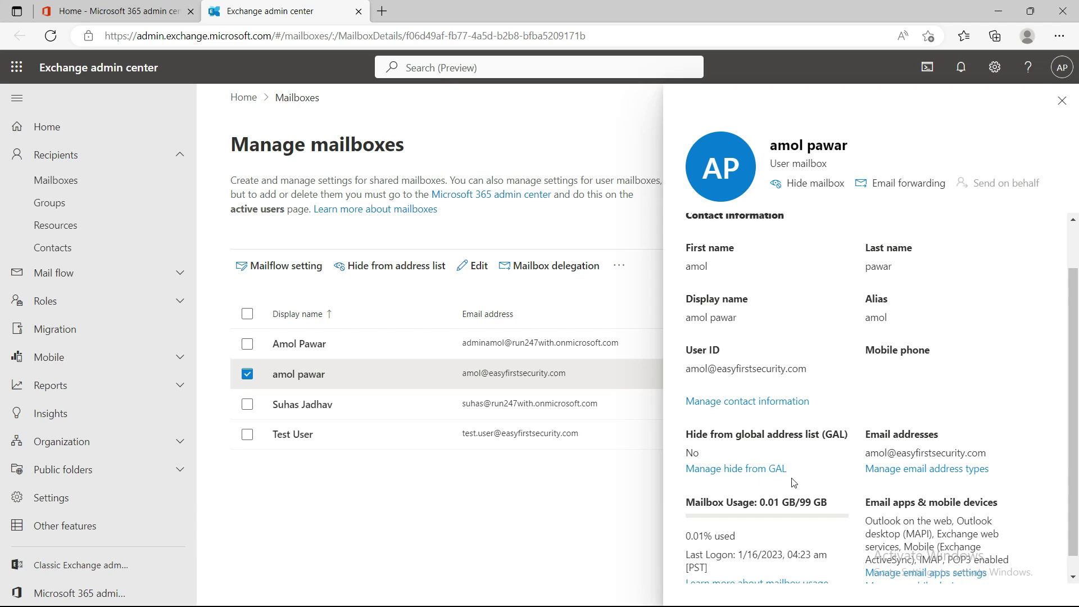
scroll(692, 483, down, 1)
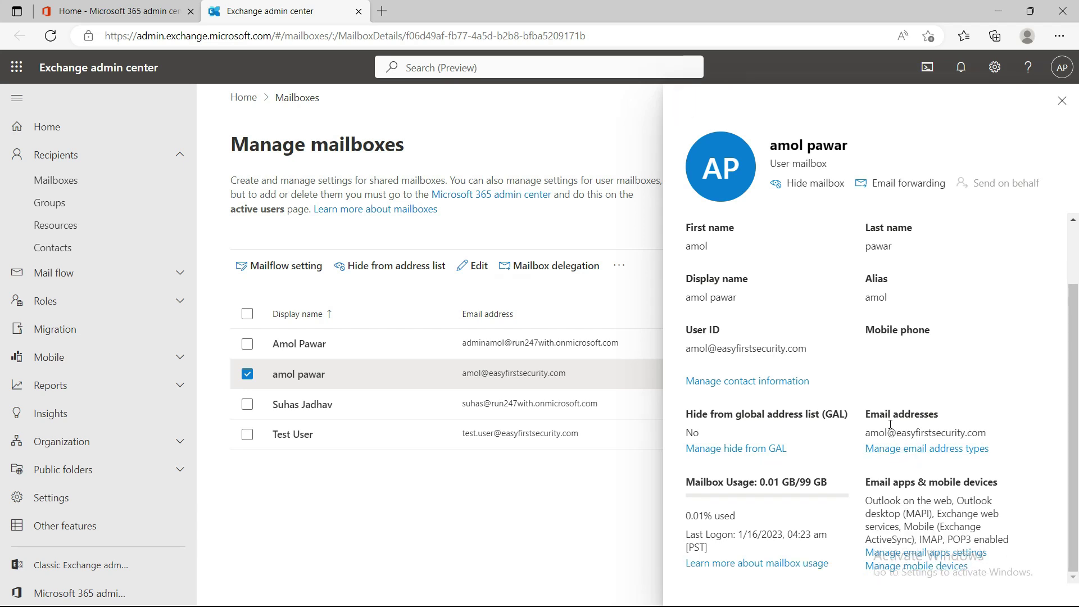
Add a secondary SMTP address with the user's alias on easyfirstsecurity.com and save it.
click(906, 448)
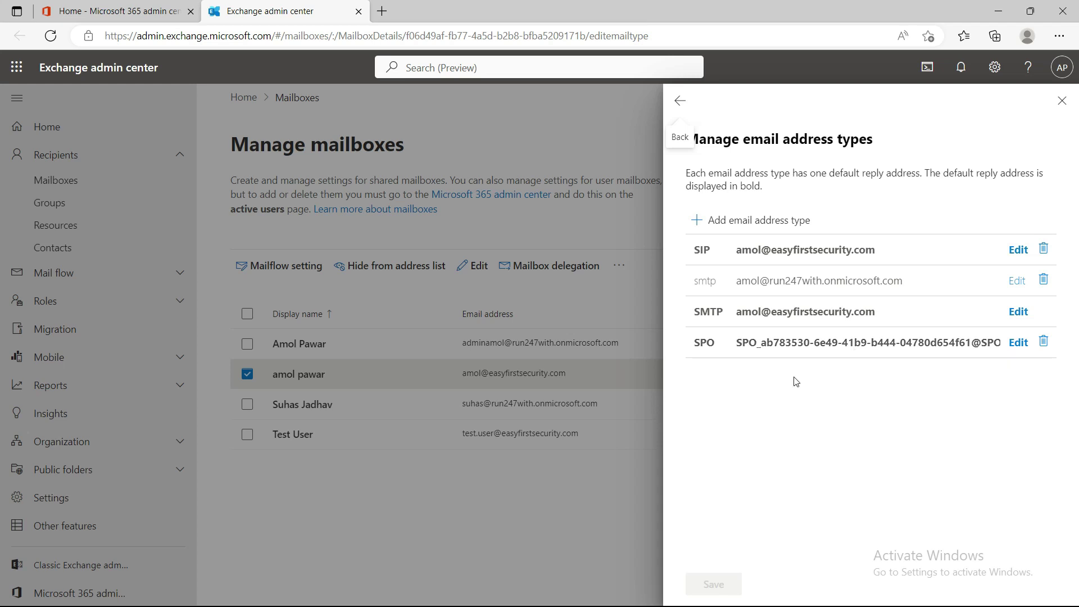
click(700, 219)
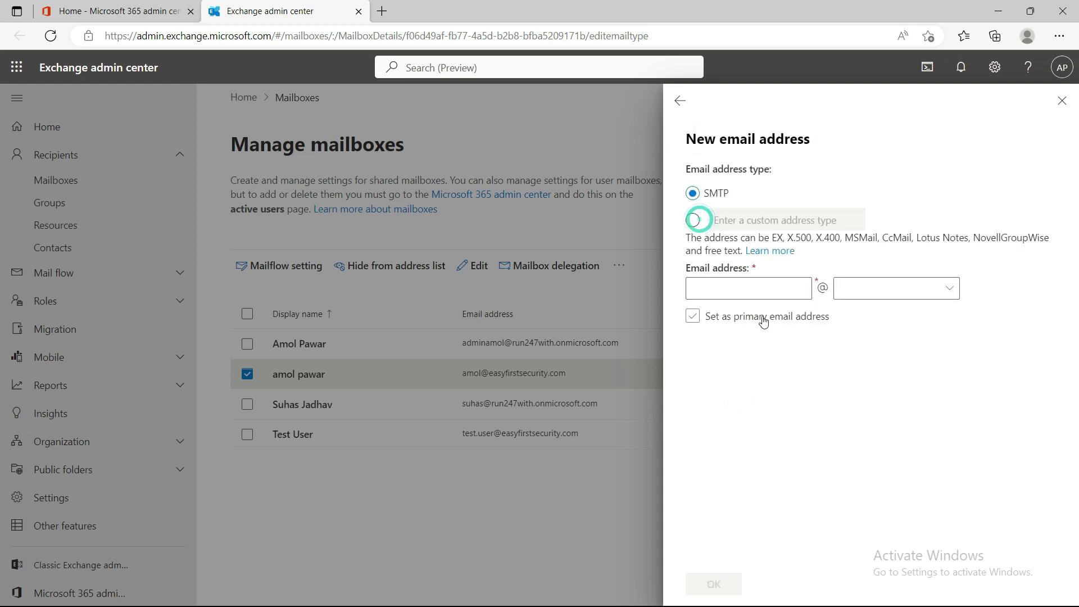
click(724, 289)
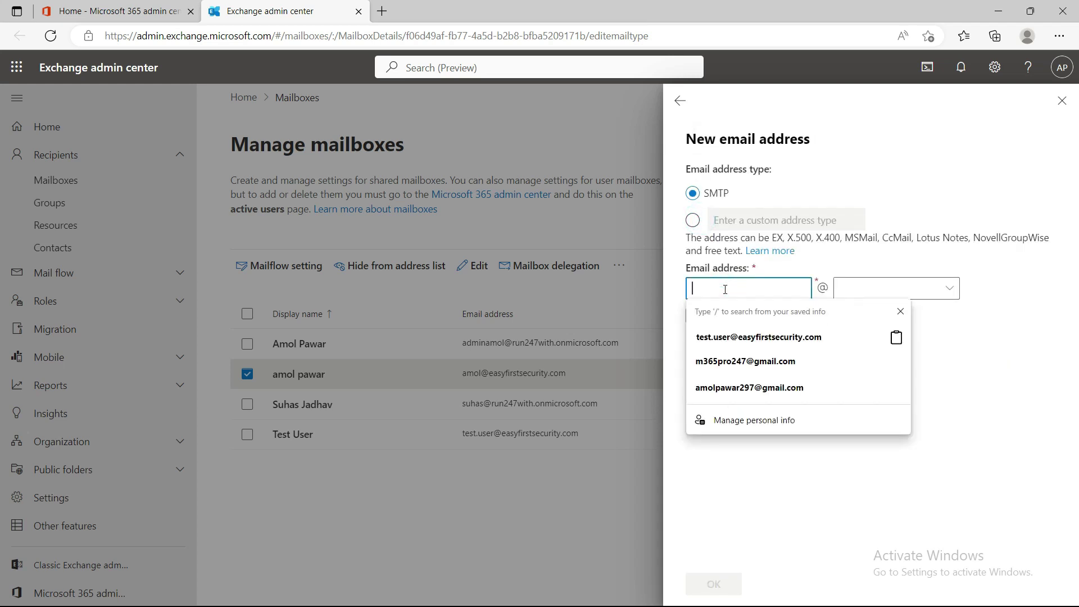
text(paar)
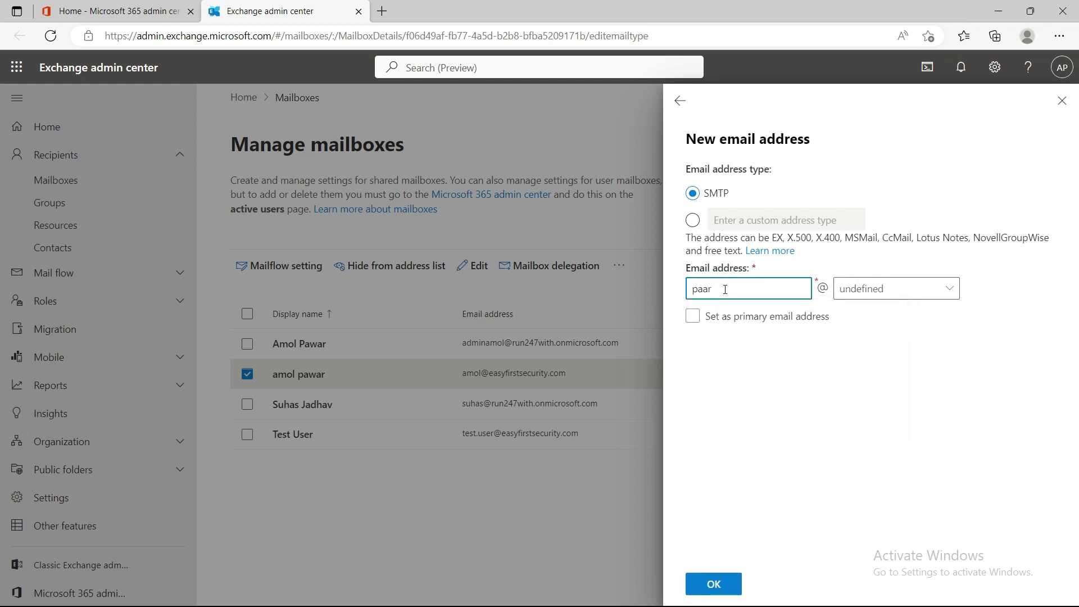
key(BackSpace)
key(BackSpace)
key(BackSpace)
key(BackSpace)
click(869, 288)
click(885, 314)
click(711, 584)
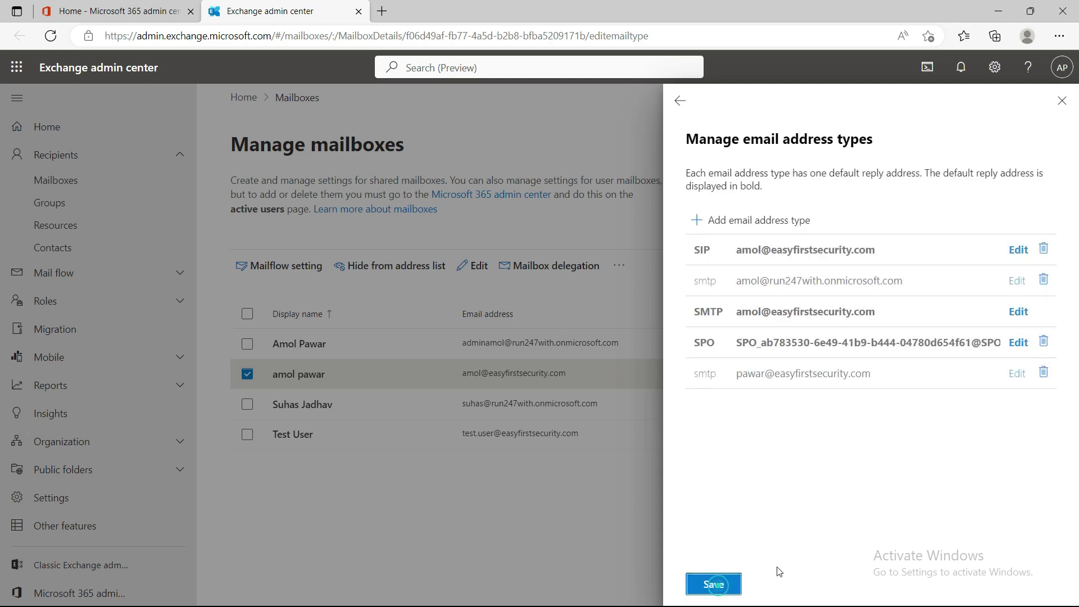
click(720, 588)
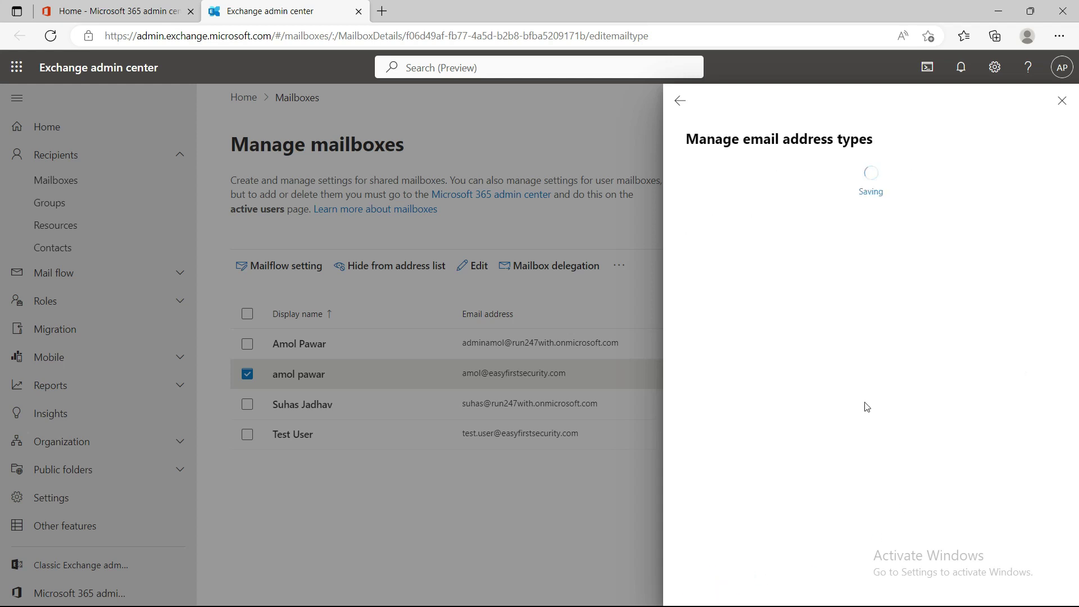
Make the new easyfirstsecurity.com address the mailbox's primary SMTP address and save.
click(680, 101)
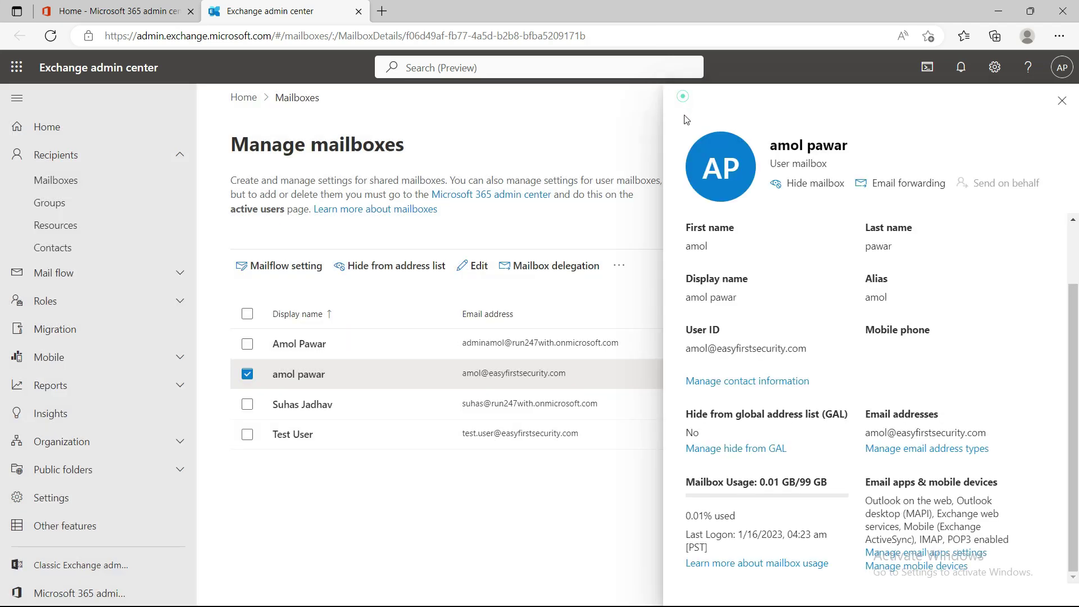
click(922, 448)
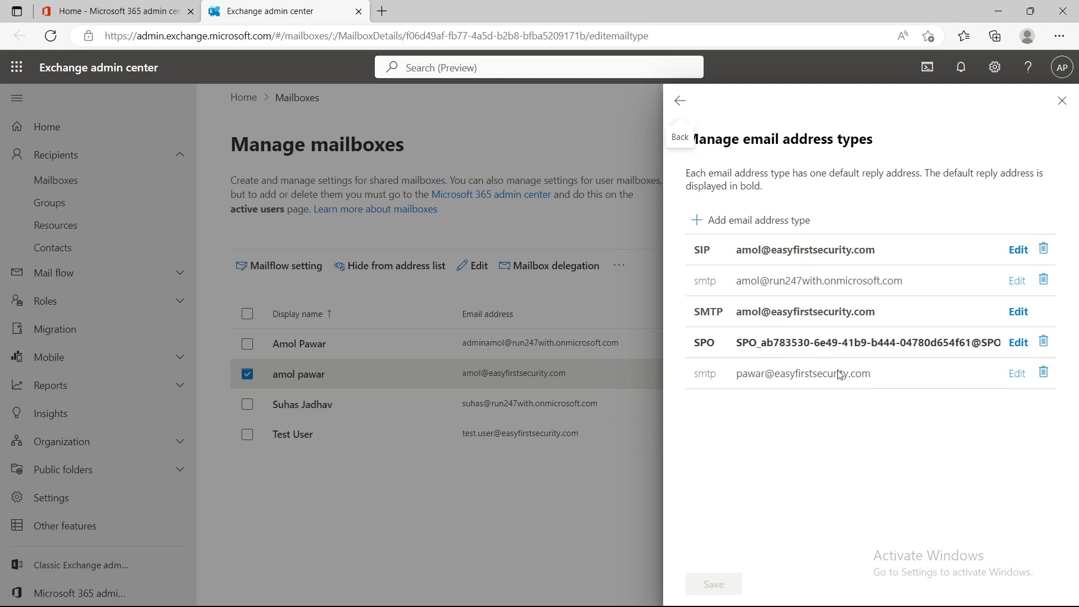
click(1016, 375)
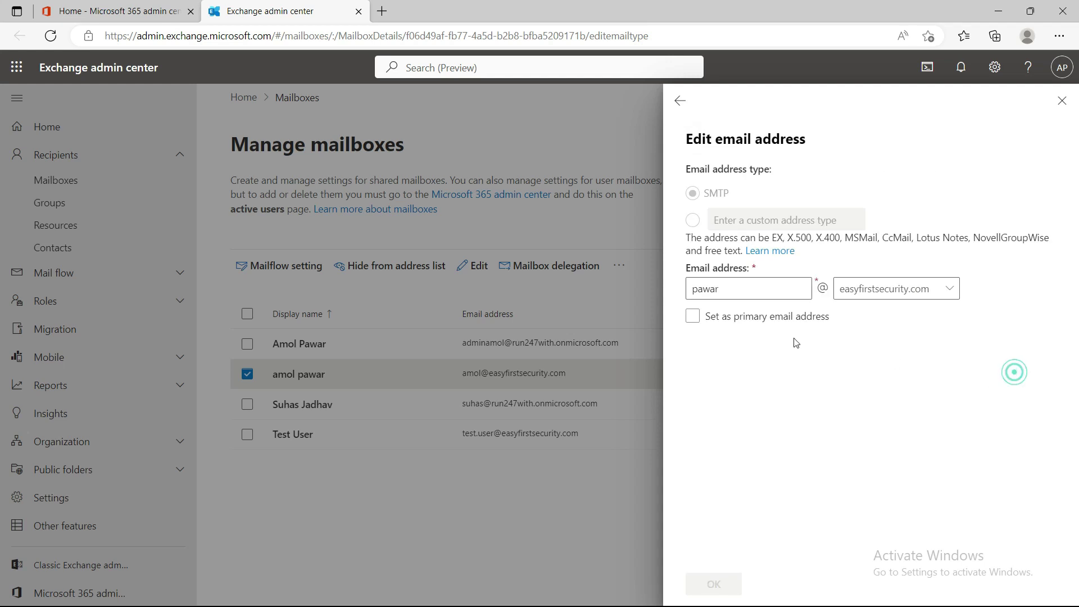
click(690, 317)
click(703, 584)
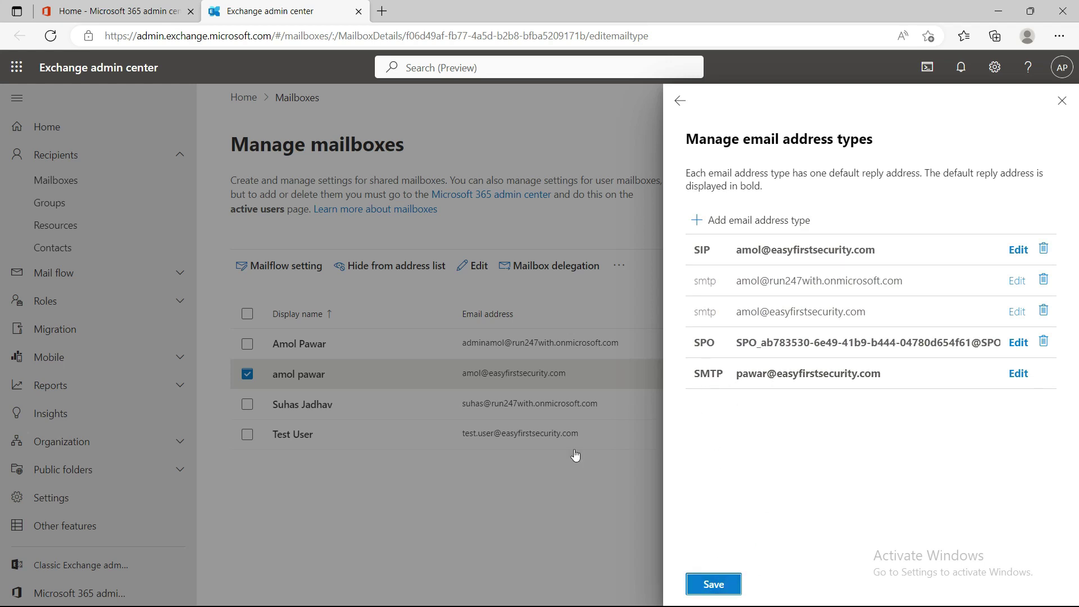
click(715, 590)
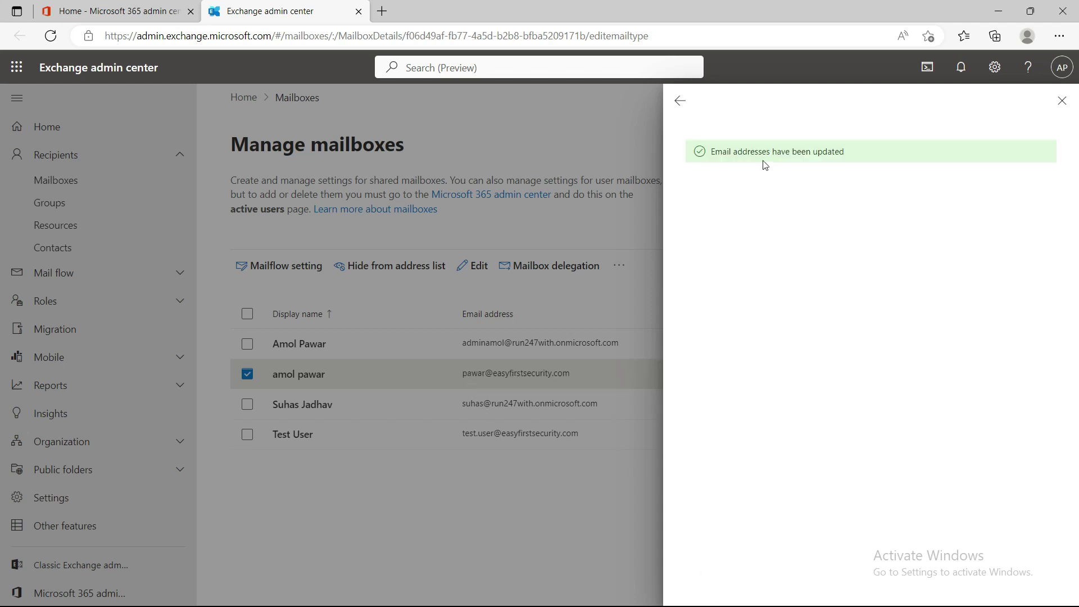
click(679, 102)
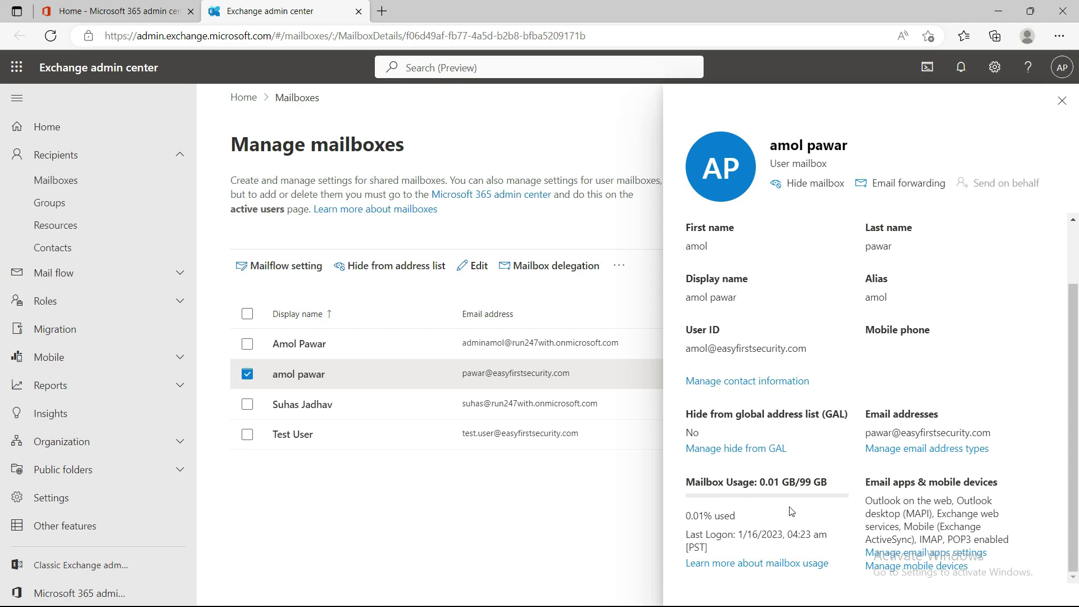
Disable IMAP and POP3 in the mailbox's email apps settings.
click(913, 553)
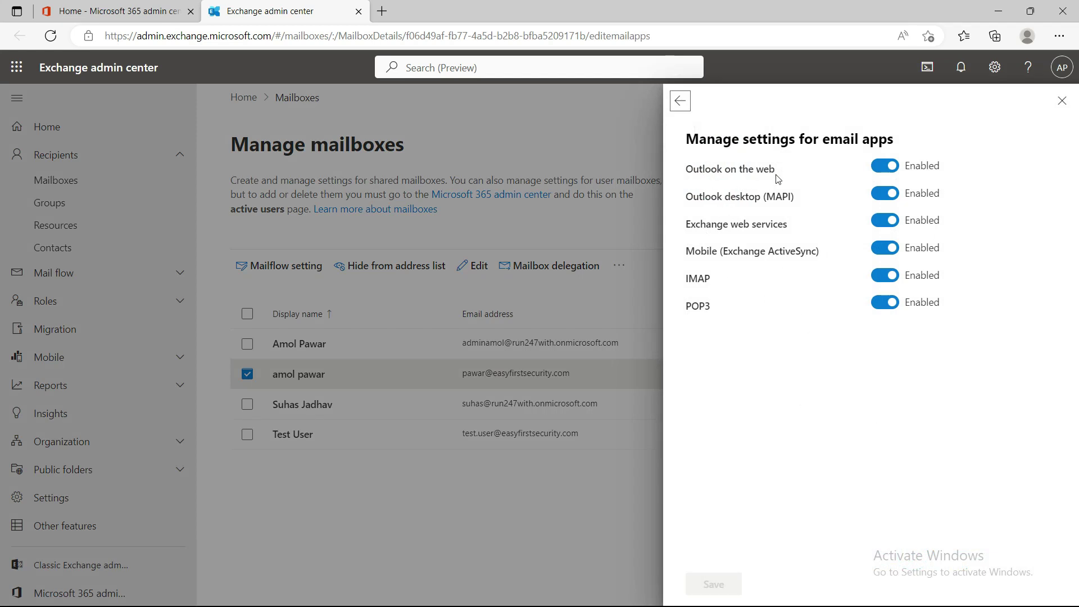
click(885, 276)
click(885, 302)
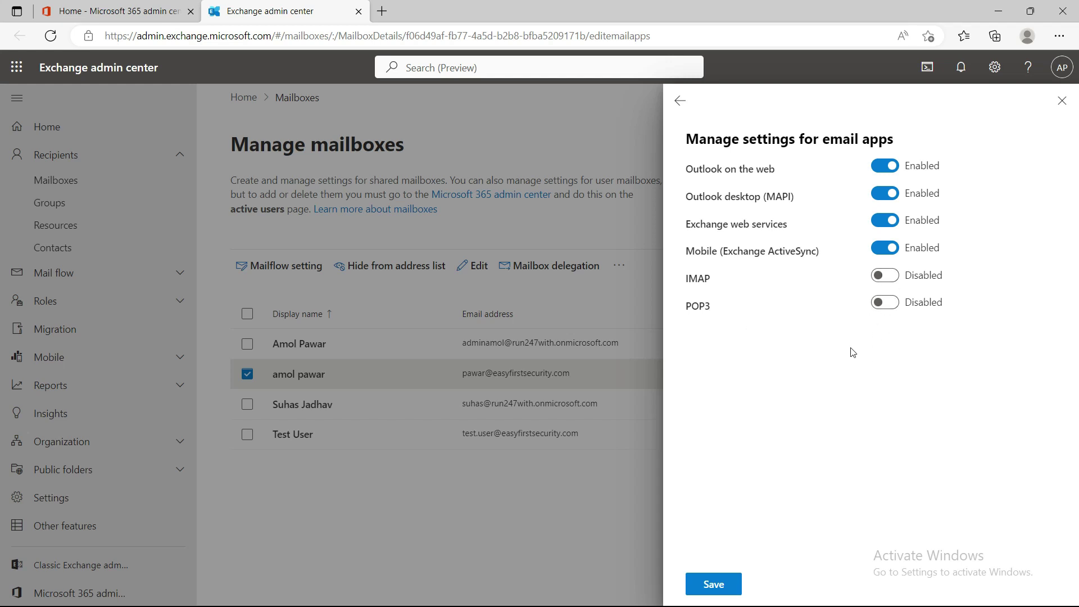
key(Escape)
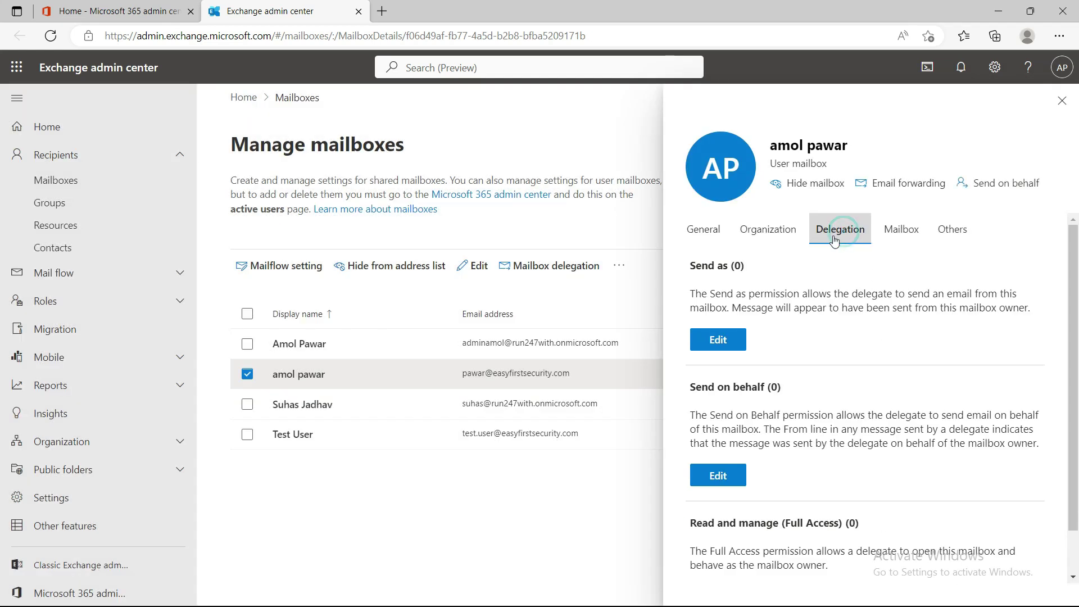
Search 'test' in Organization information, choose Test User as manager, and save.
click(781, 232)
click(771, 344)
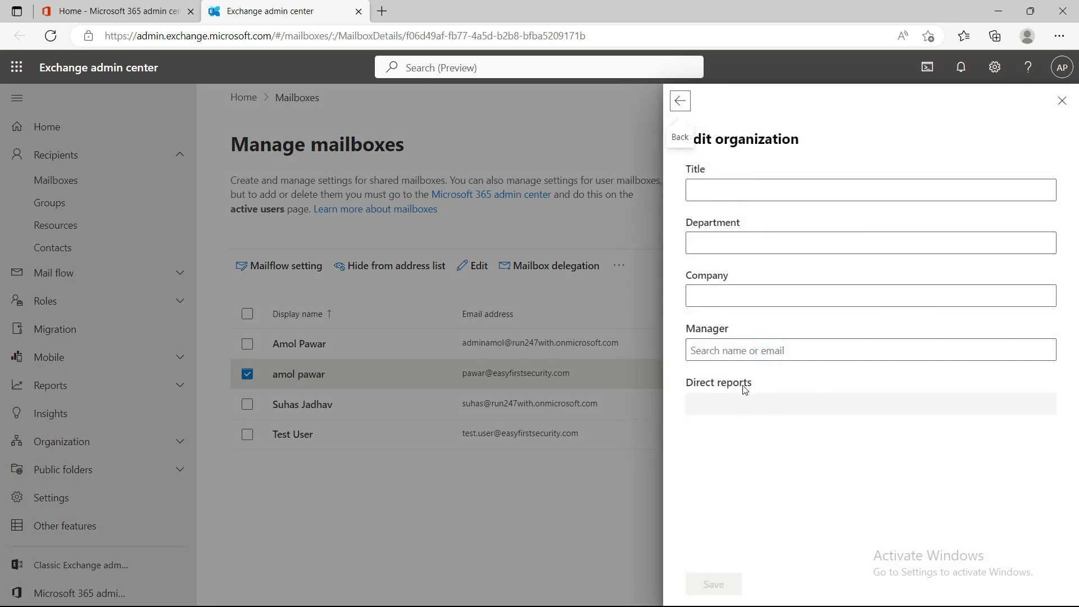
click(758, 354)
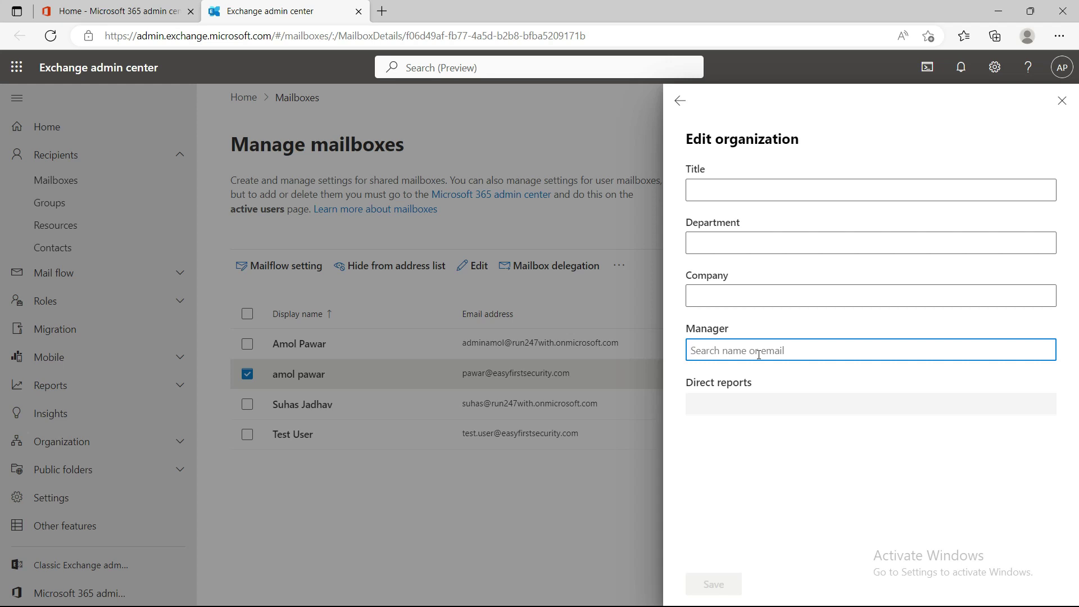
text(test)
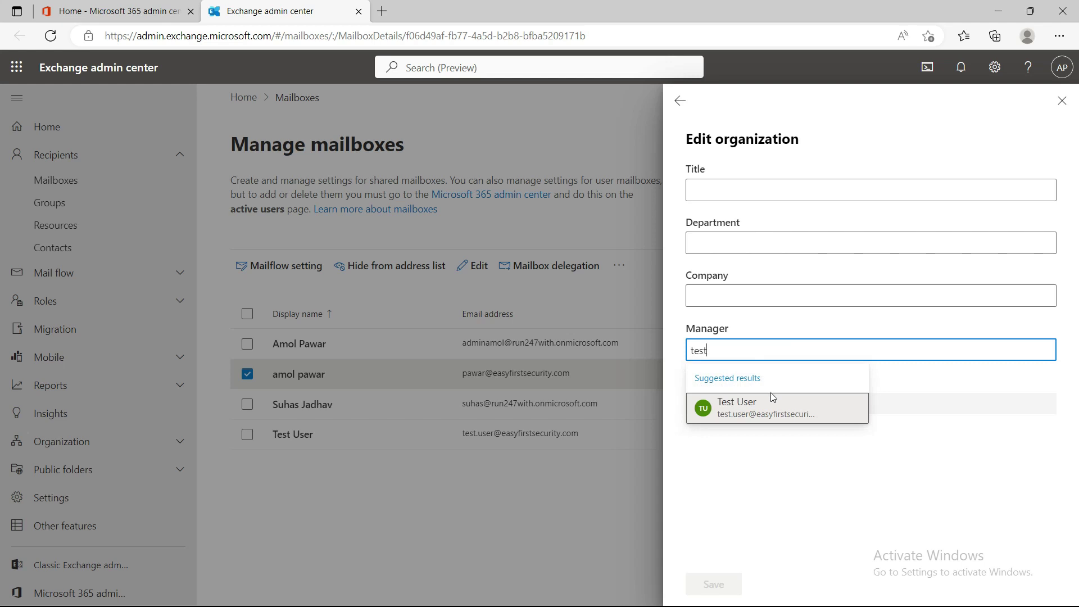
click(771, 402)
click(734, 588)
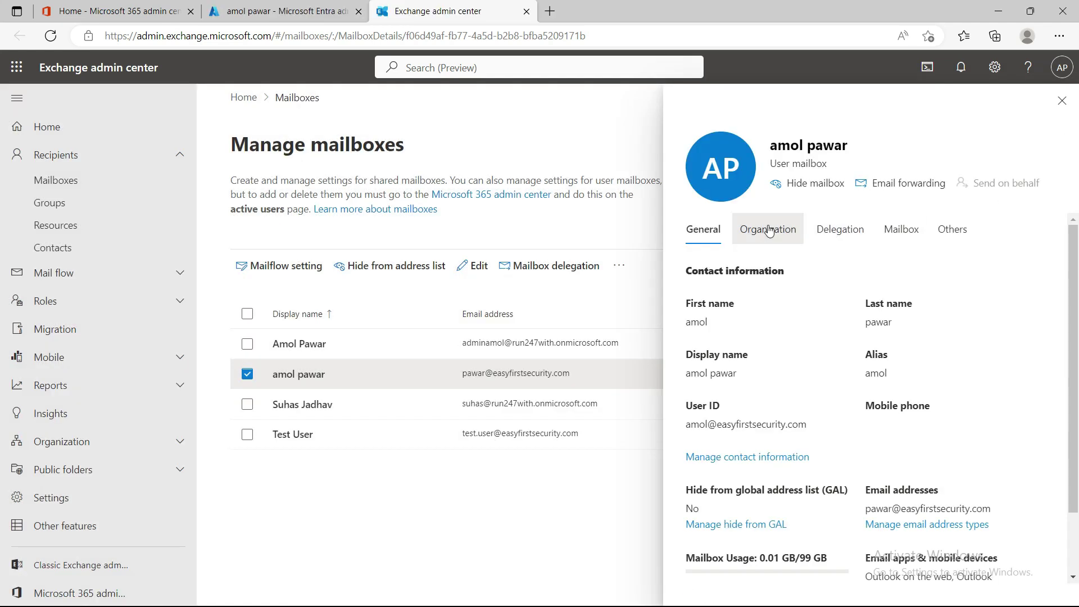
click(769, 231)
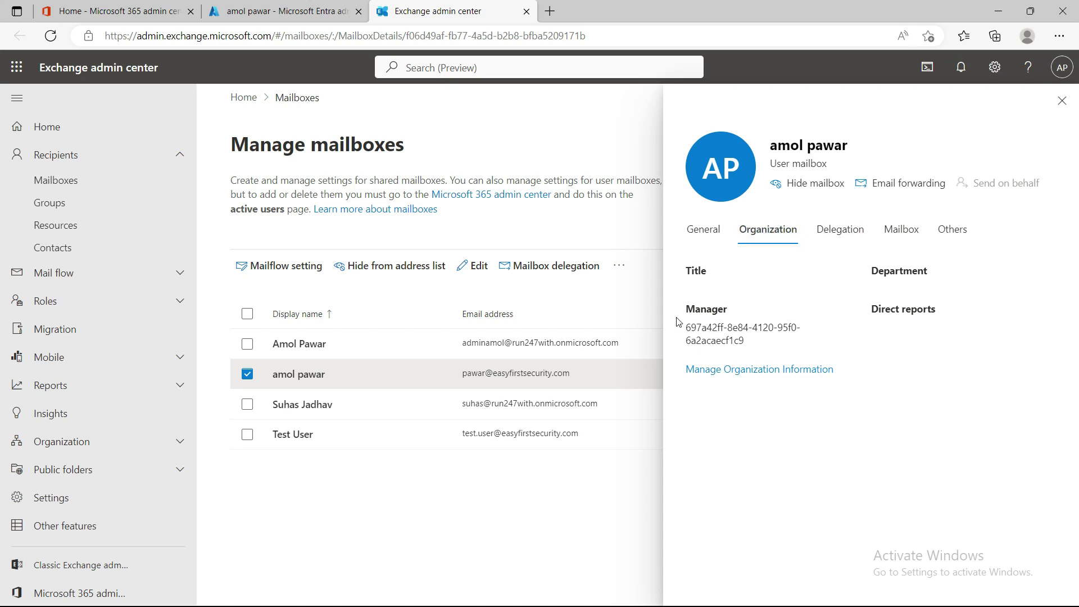
Select the manager's ID value, then close the mailbox details to return to the mailbox list.
triple_click(746, 341)
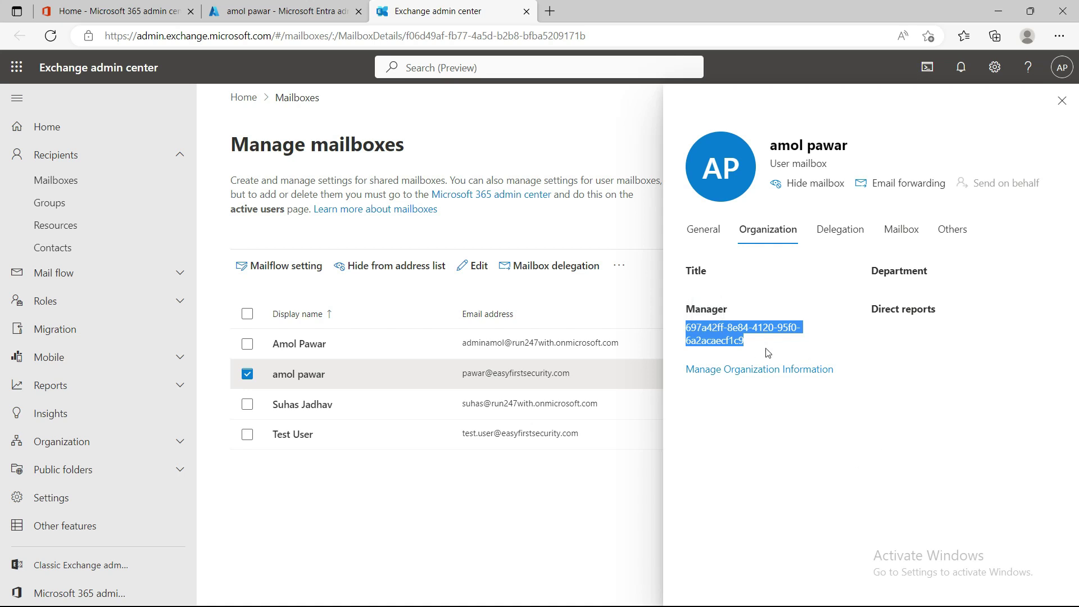
click(1062, 101)
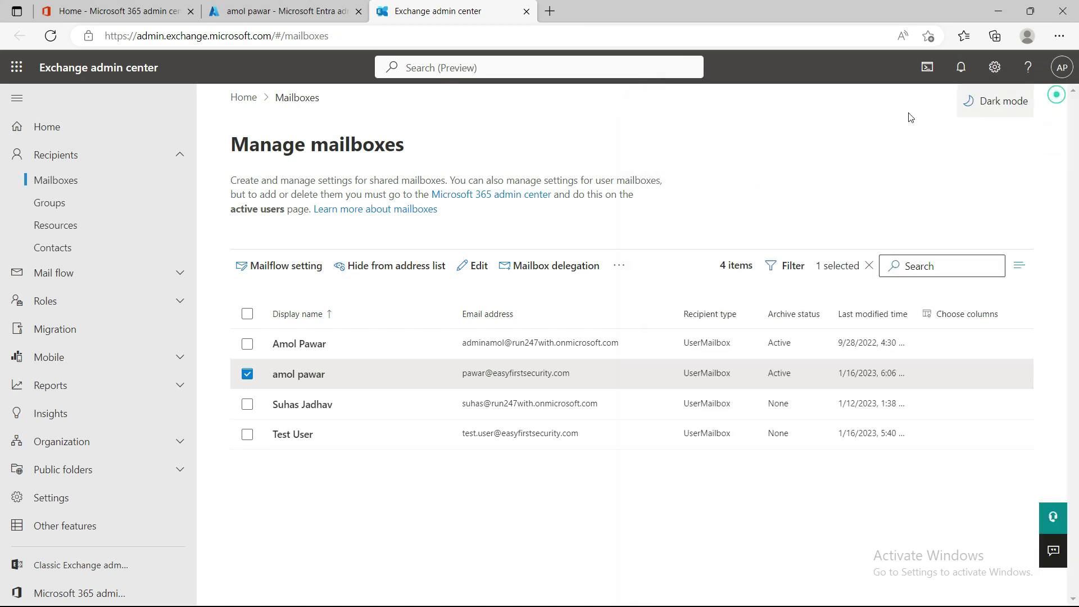
click(265, 12)
scroll(488, 473, down, 2)
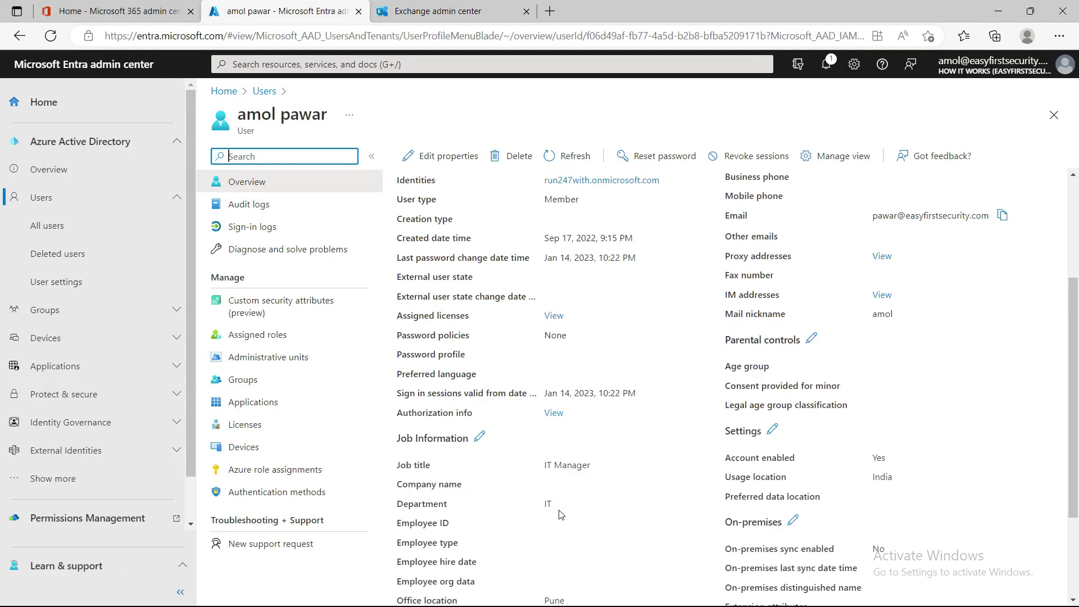
scroll(488, 474, down, 2)
double_click(402, 478)
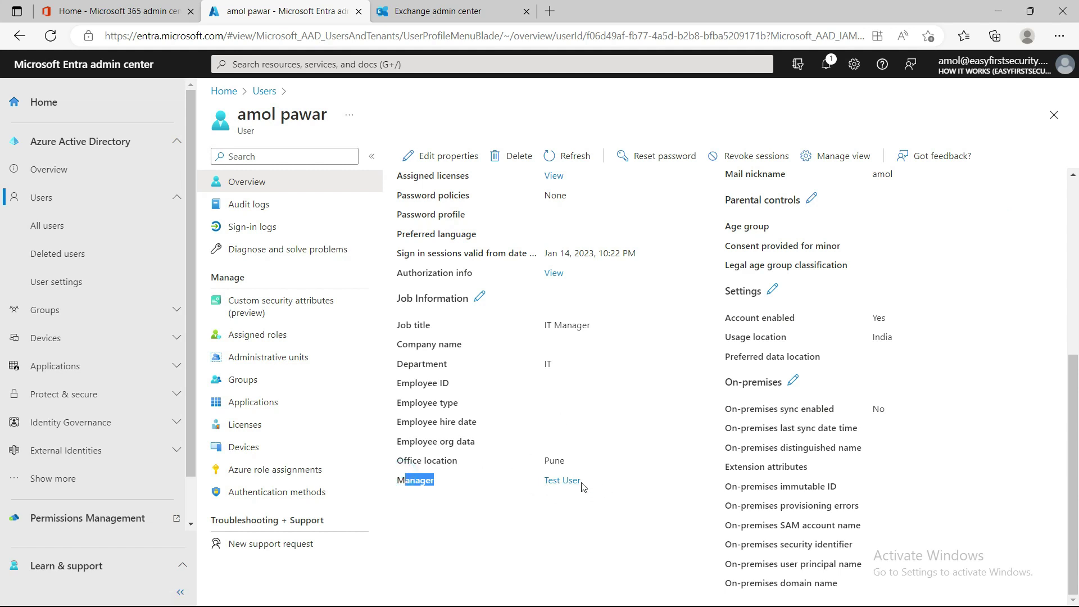
Open the user's mailbox and confirm Delegation lists no Send as, Send on behalf or Full Access delegates.
click(444, 11)
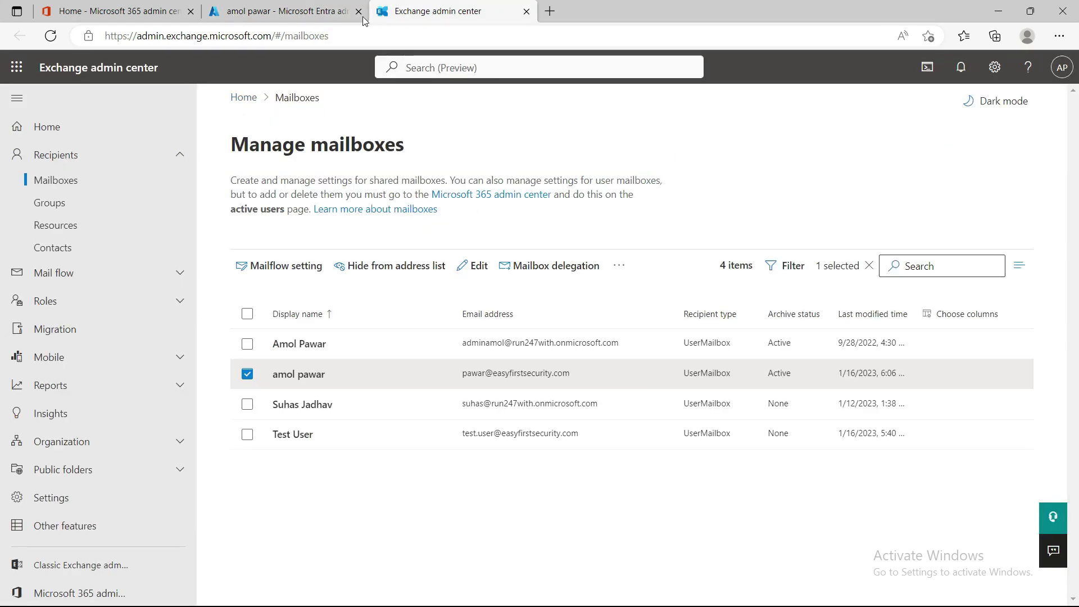
click(297, 375)
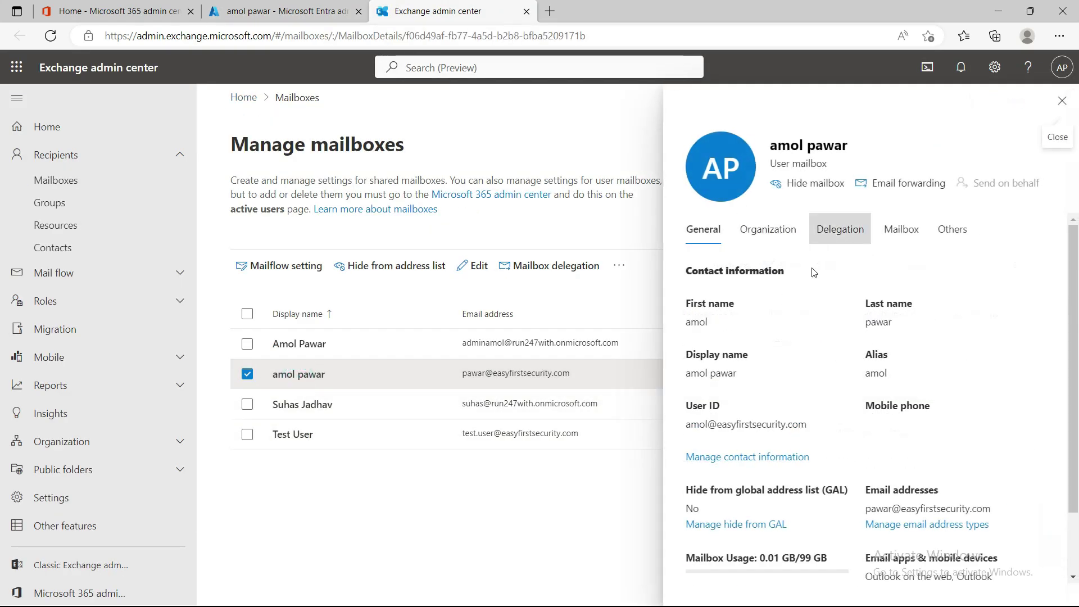
scroll(938, 414, down, 2)
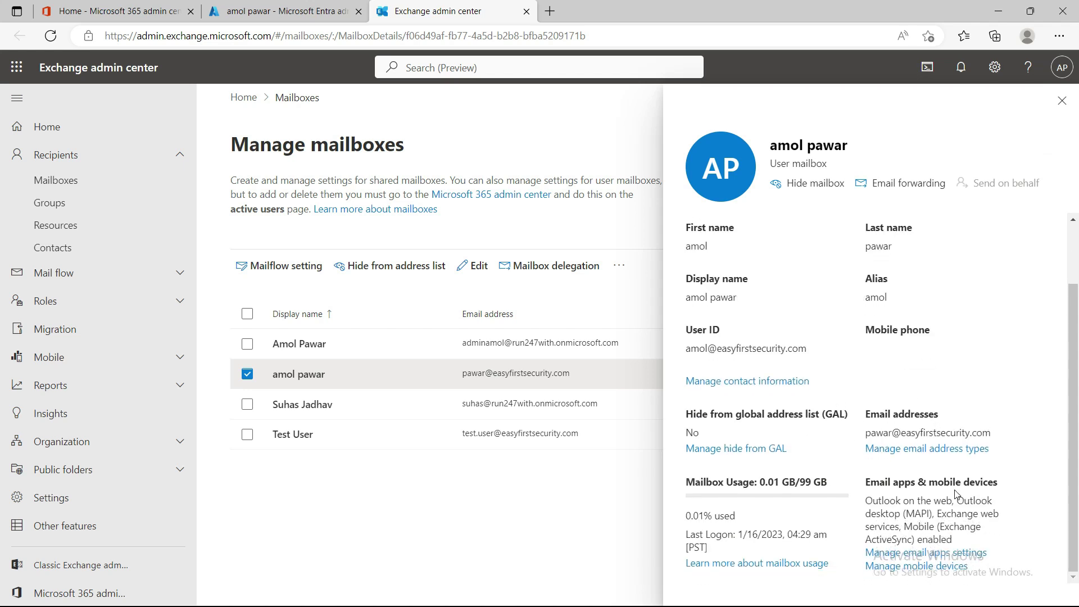
scroll(851, 348, up, 2)
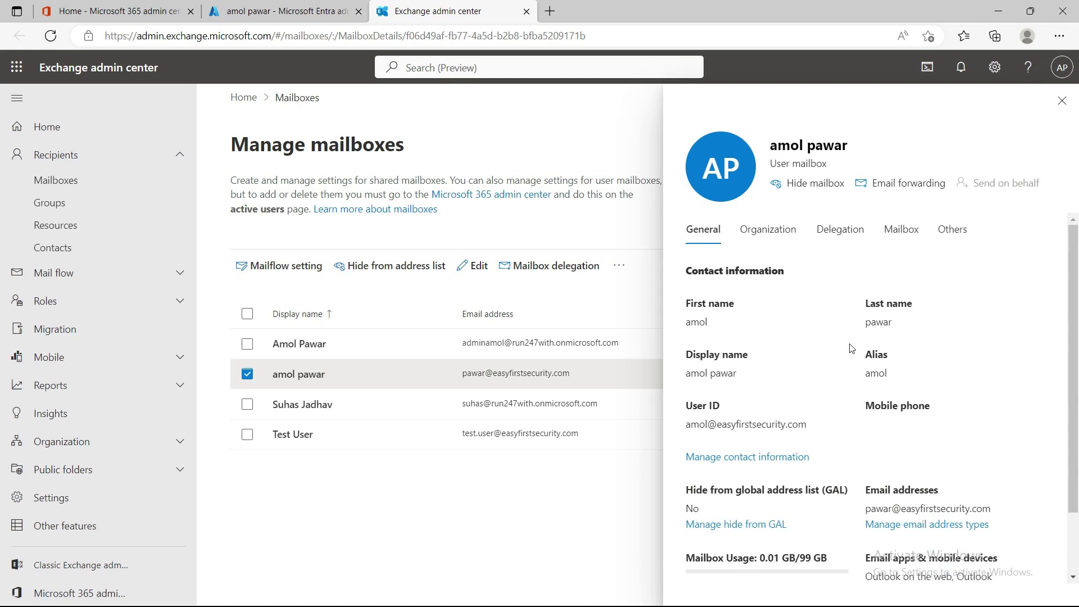
click(840, 230)
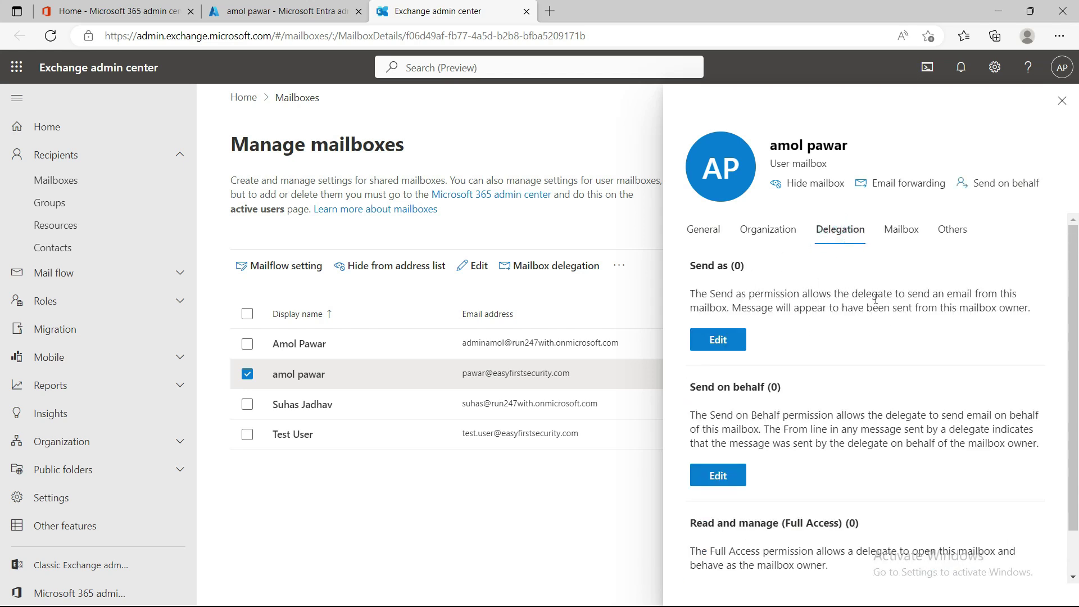
scroll(874, 314, down, 1)
scroll(782, 283, up, 1)
scroll(913, 414, down, 1)
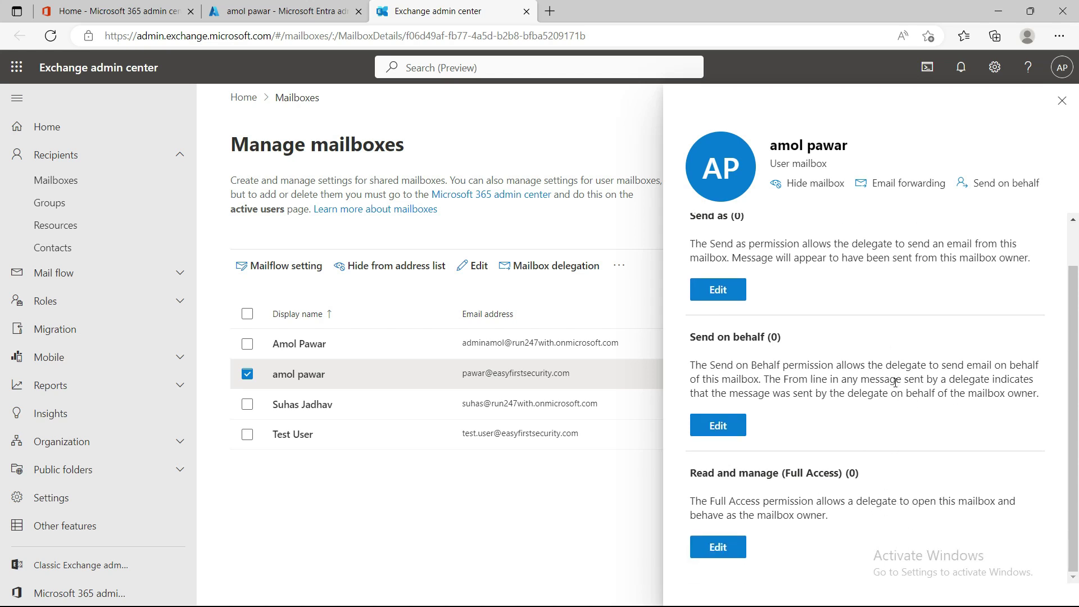
scroll(854, 410, up, 1)
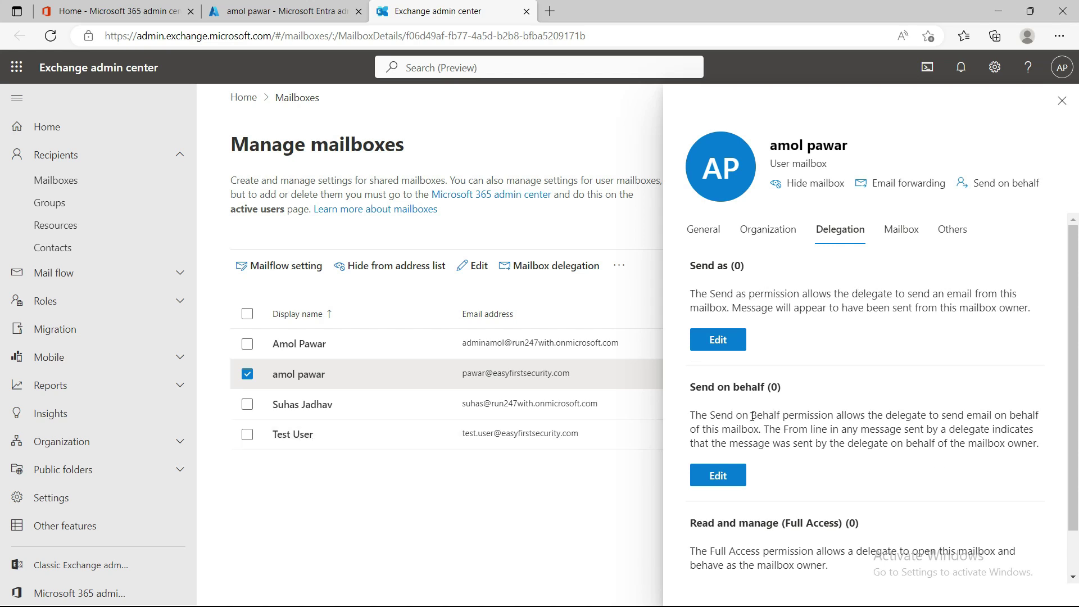
click(1062, 100)
Confirm Test User's mailbox lists the user as its one Send on behalf delegate.
click(315, 501)
click(303, 434)
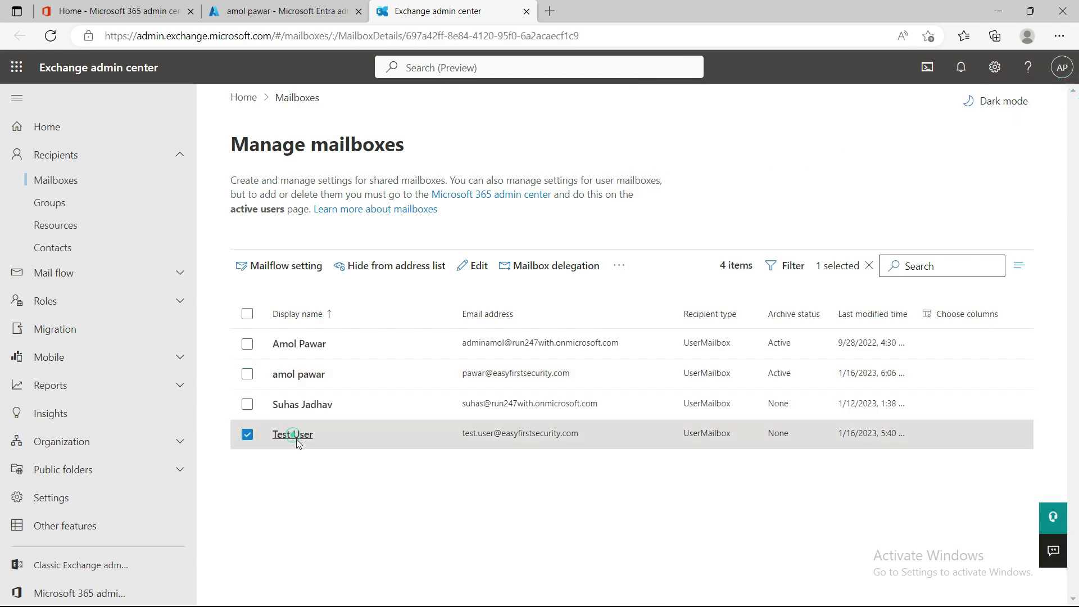
click(837, 232)
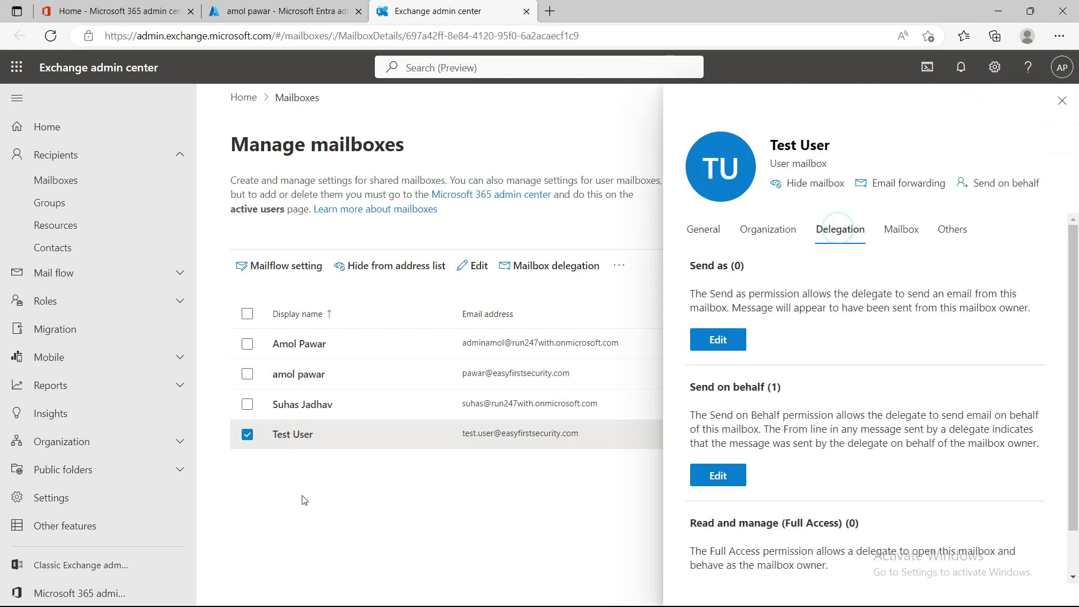
scroll(841, 458, down, 1)
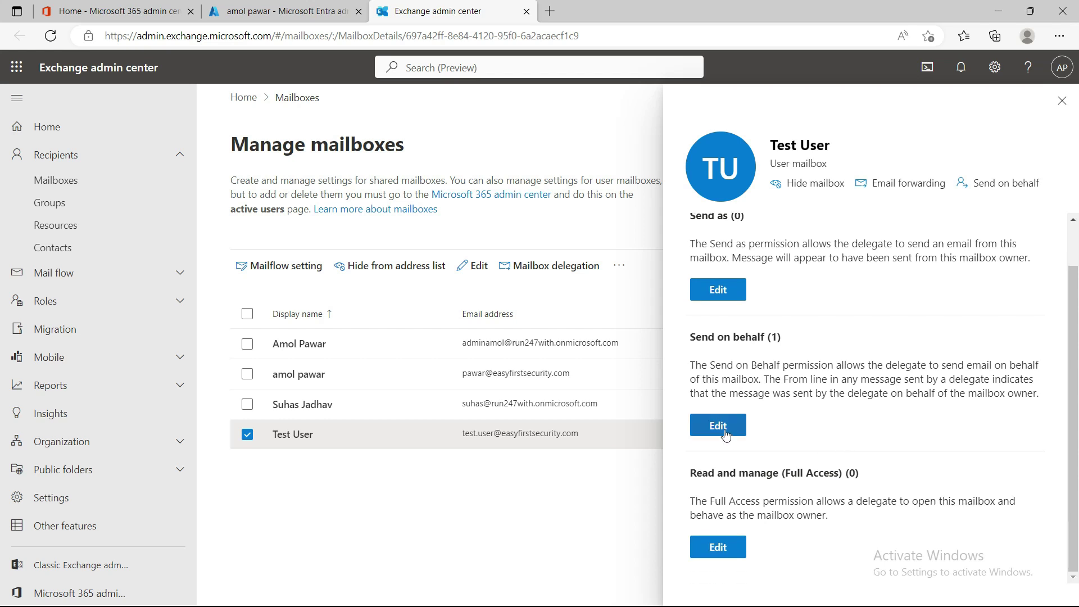
click(718, 425)
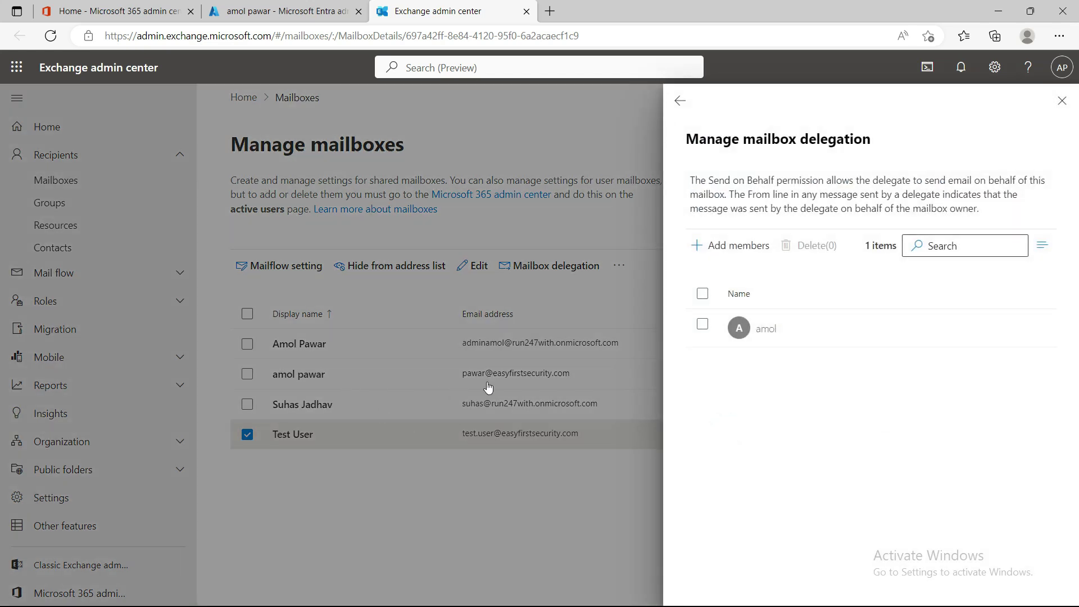
click(1062, 101)
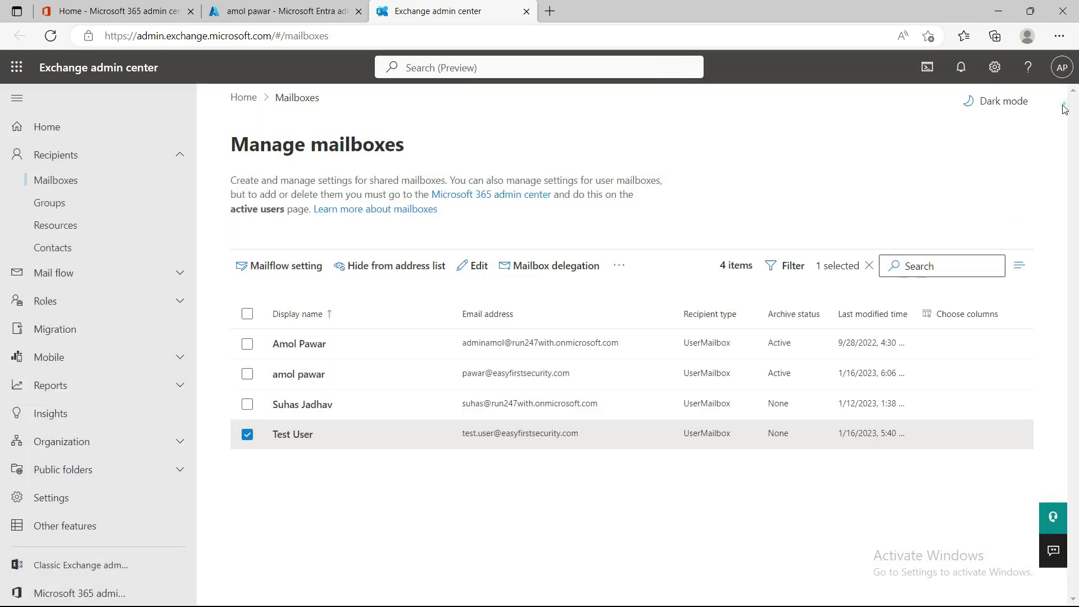
Return to the Exchange mailbox list and switch to the Outlook desktop app.
click(307, 13)
click(408, 8)
key(alt+Tab)
Start a new email addressed to the user's company address.
click(53, 72)
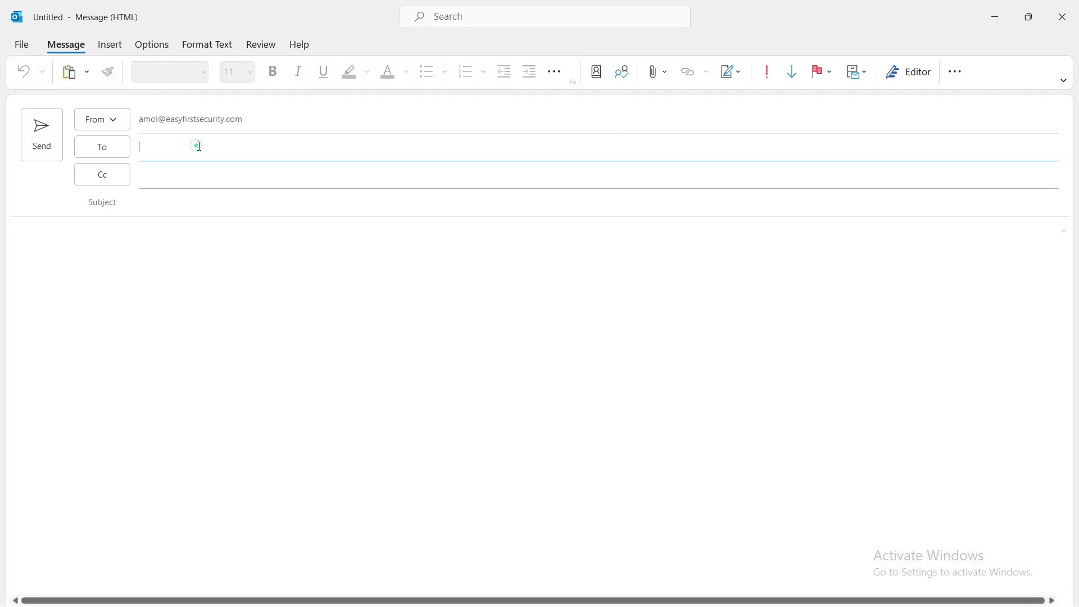
click(199, 146)
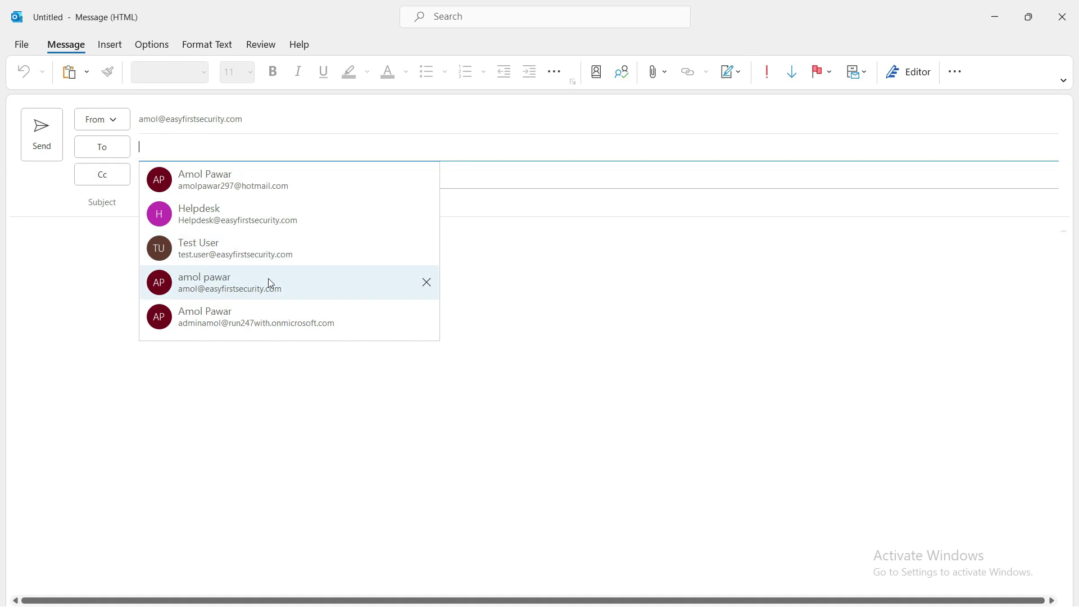
click(200, 150)
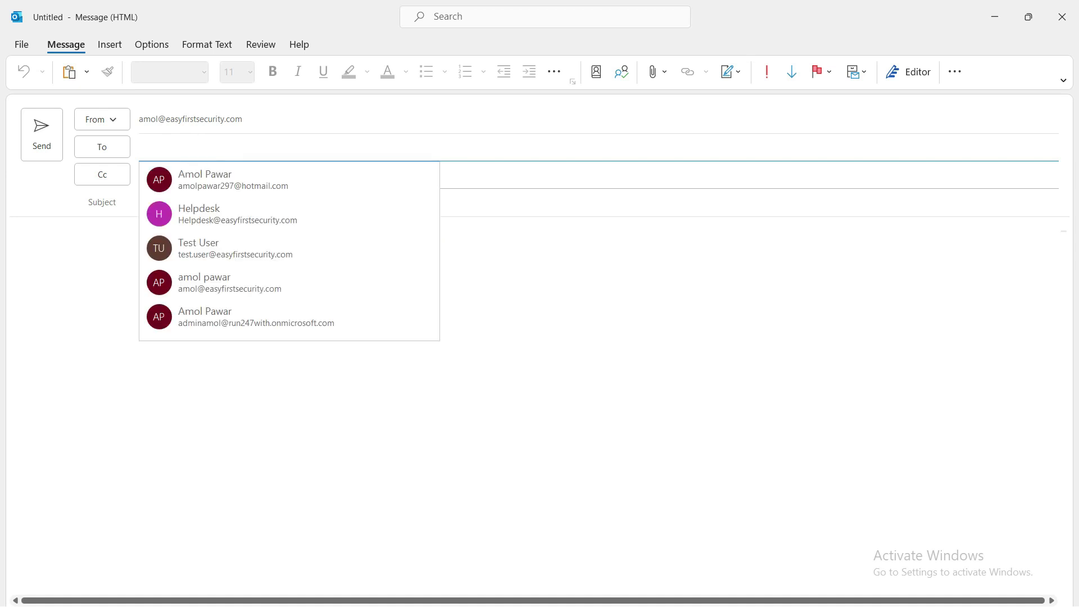
text(amol)
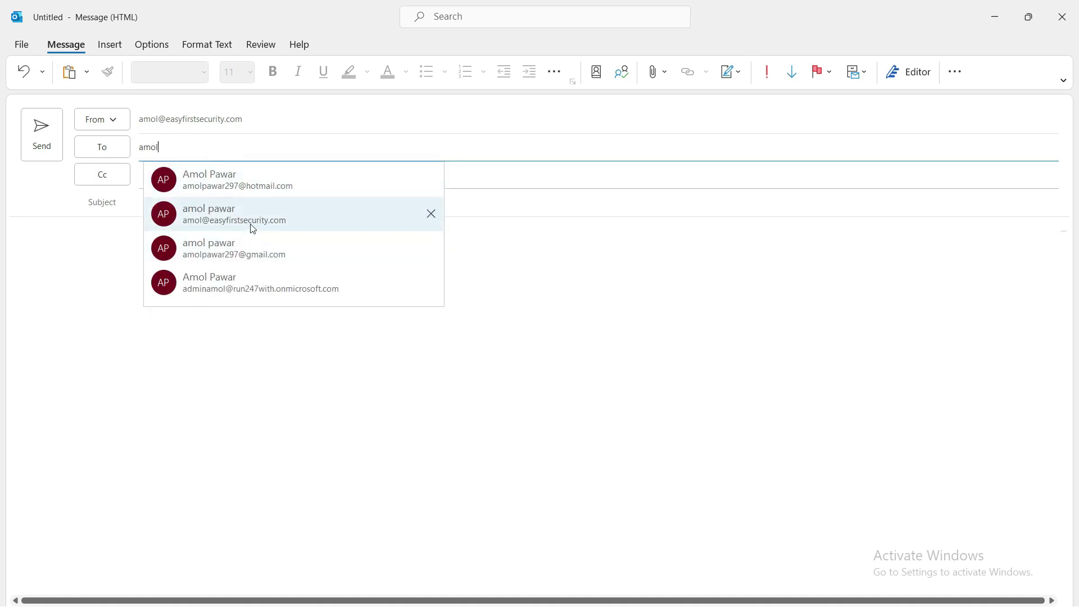
click(250, 226)
Enter the subject 'Test mail from test user' and check the sender address options.
click(221, 204)
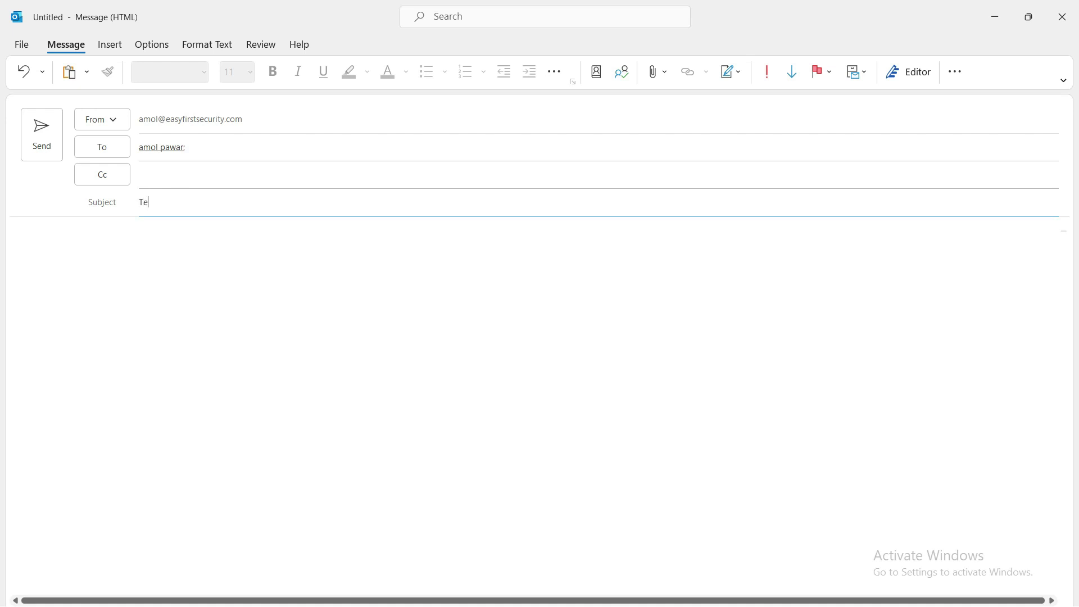
text(Test mail from test user)
click(298, 293)
click(111, 121)
key(Escape)
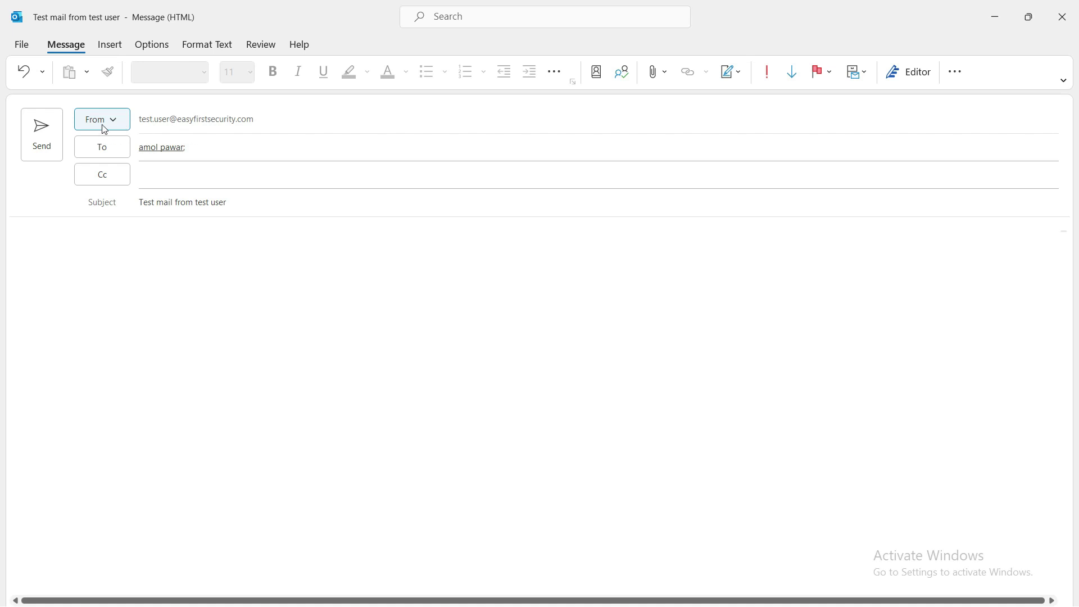
Make the From field visible on the draft via the Options tab.
click(159, 49)
click(596, 72)
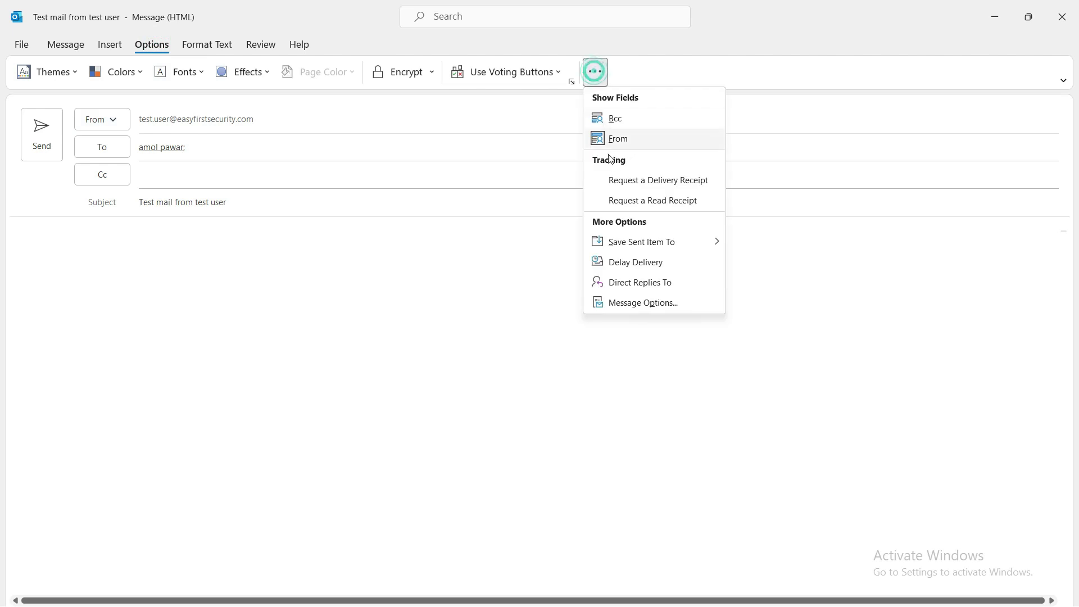
click(621, 143)
click(595, 72)
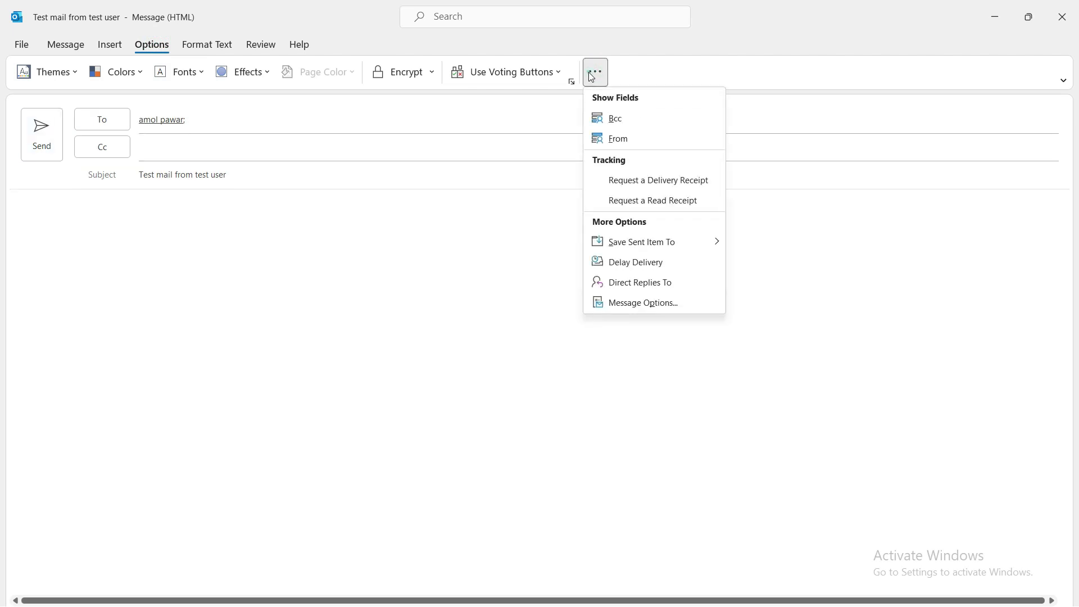
click(629, 143)
Set the draft's From to Test User, chosen from the Global Address List.
click(113, 120)
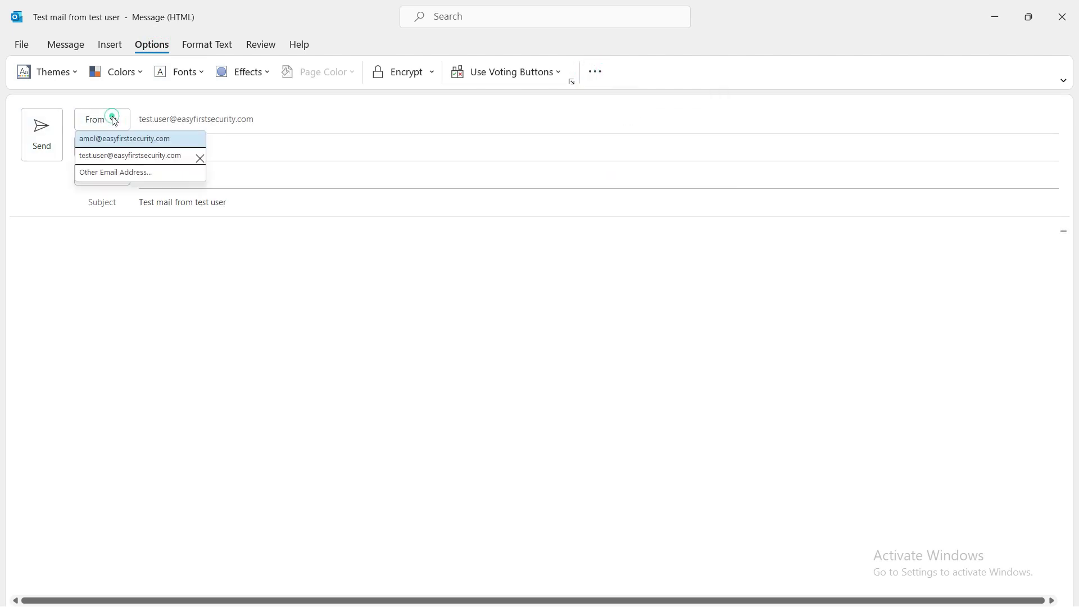
click(113, 172)
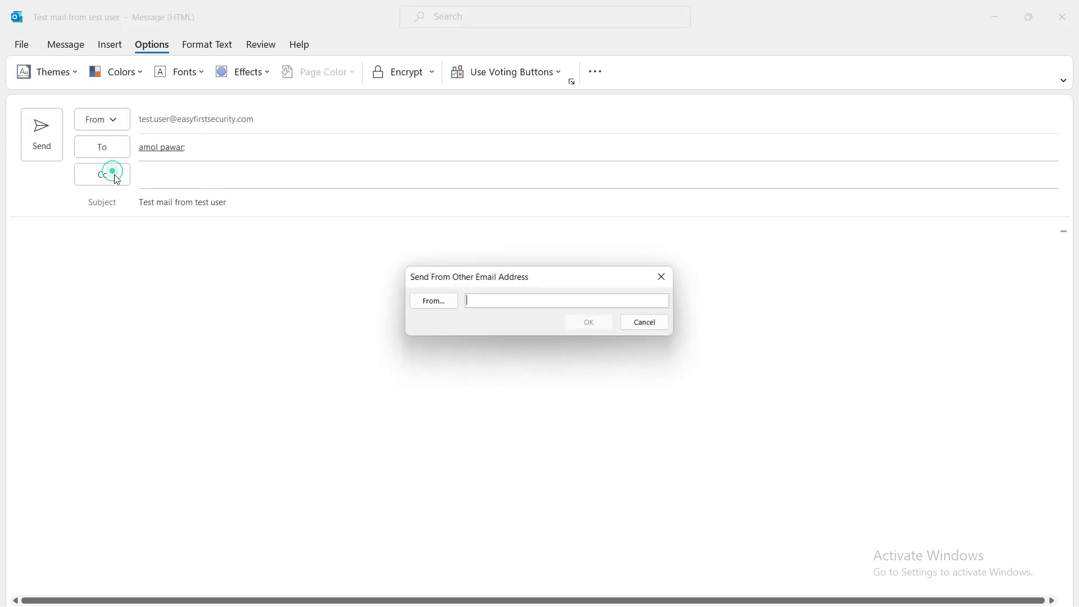
click(490, 303)
click(438, 308)
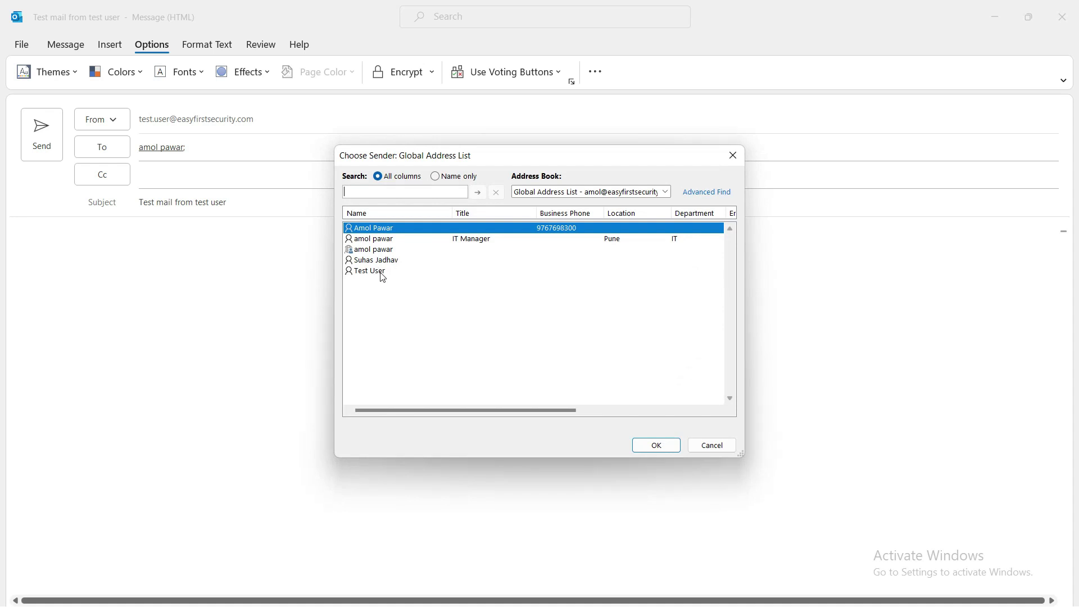
click(382, 274)
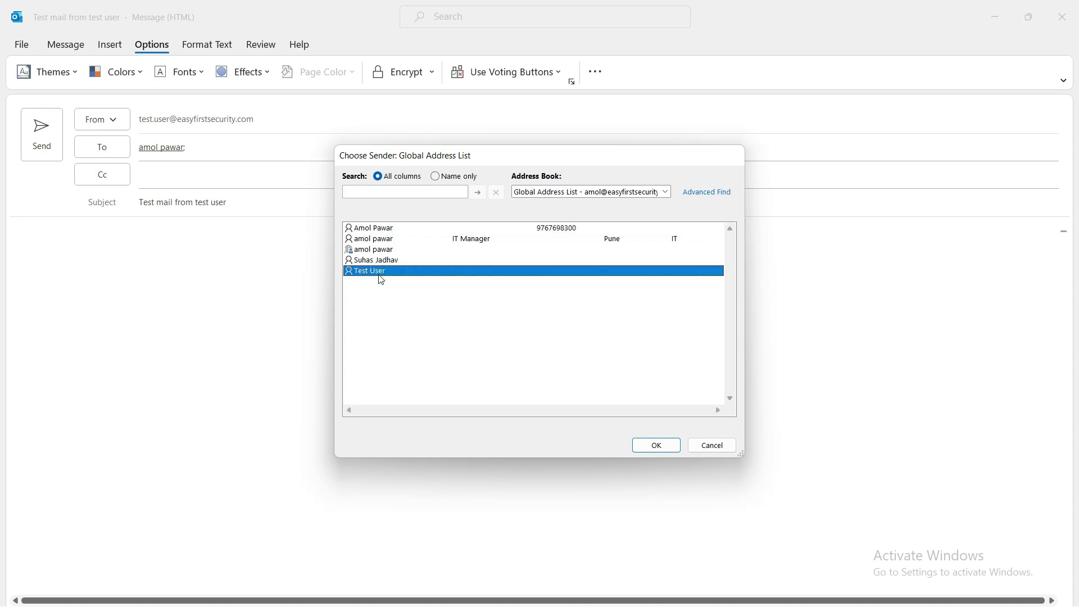
double_click(382, 274)
click(589, 324)
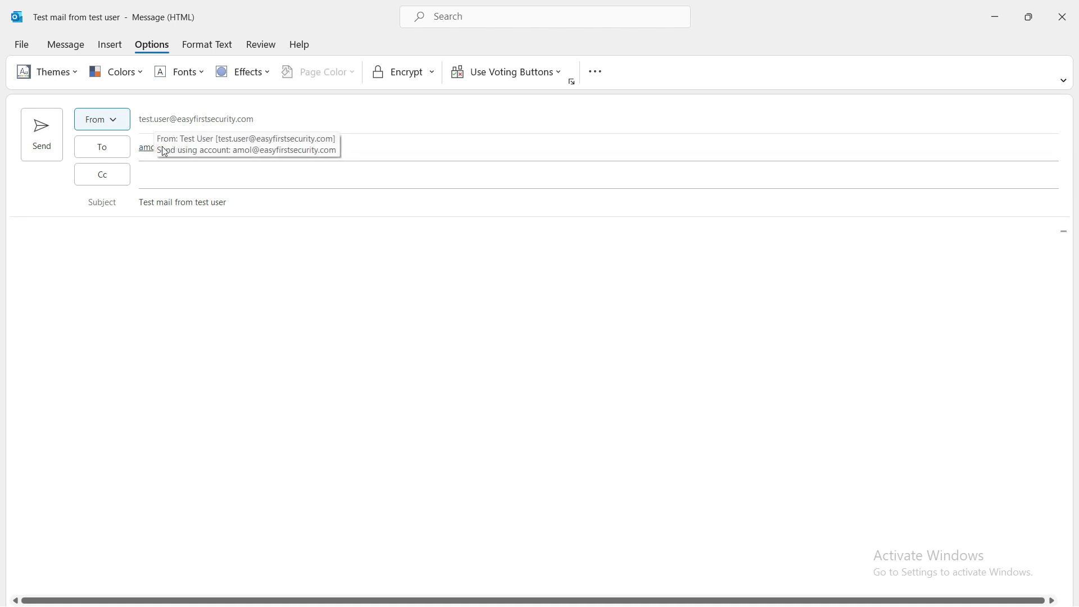
click(149, 207)
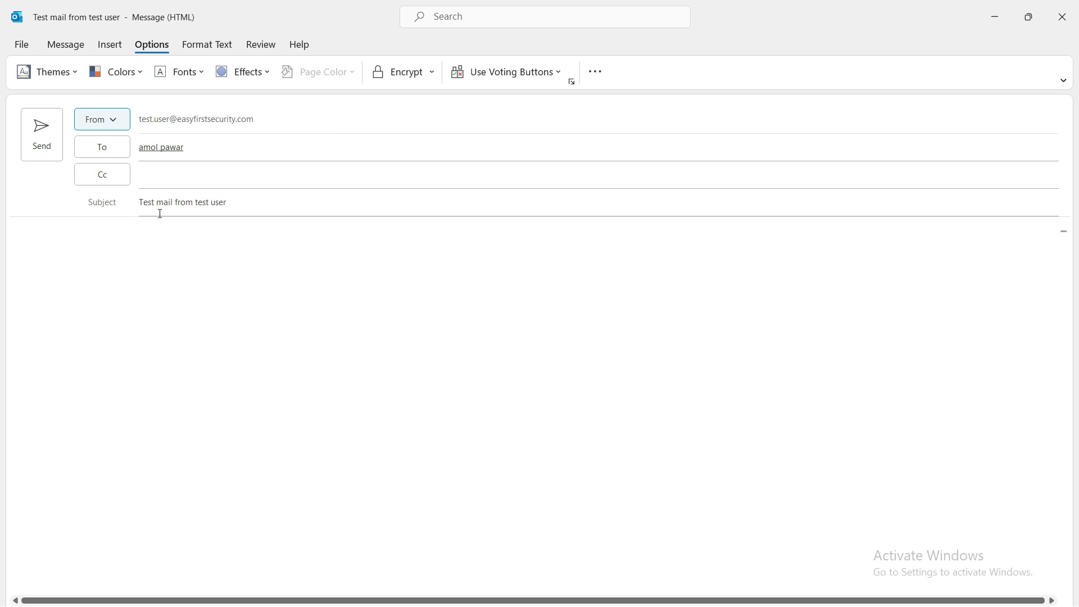
click(142, 325)
Send 'Test mail from test user' and open it in the Inbox, shown as sent on behalf of Test User.
click(41, 137)
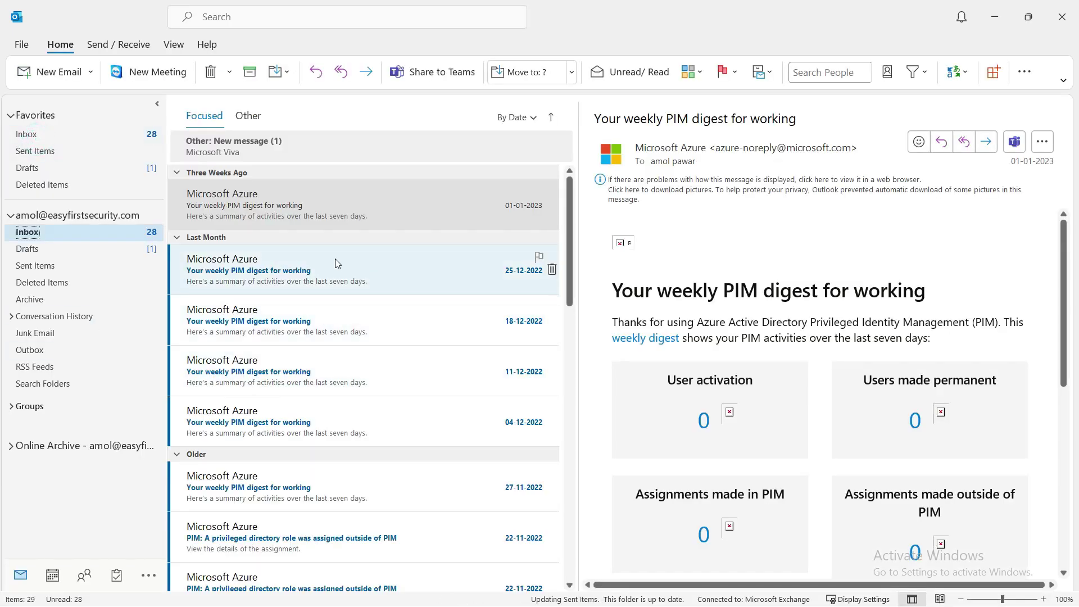
click(250, 203)
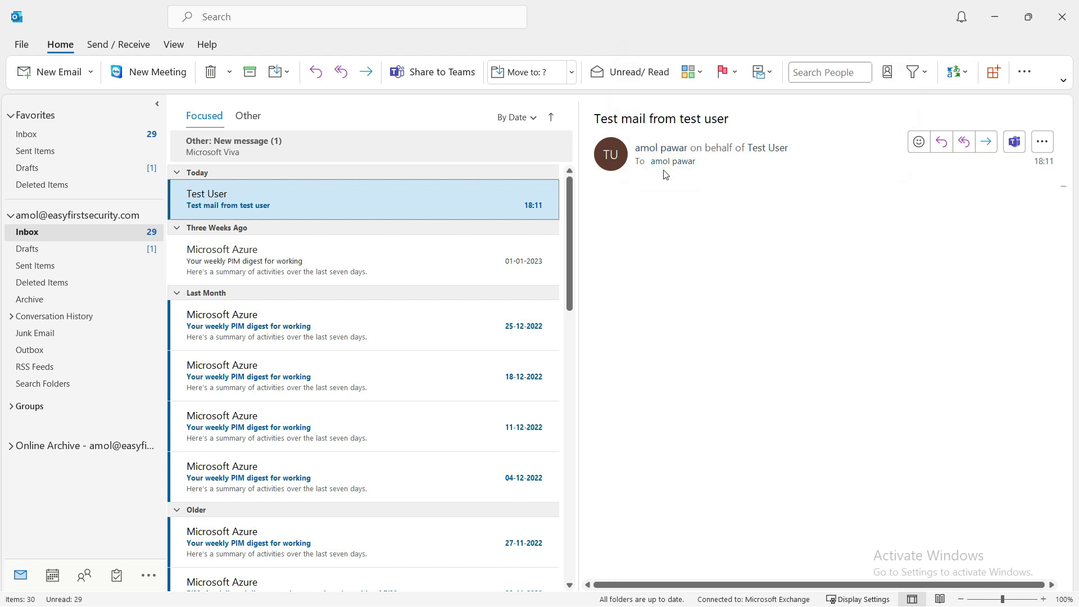
Check the Test User contact card on the test mail, then minimize Outlook.
click(611, 163)
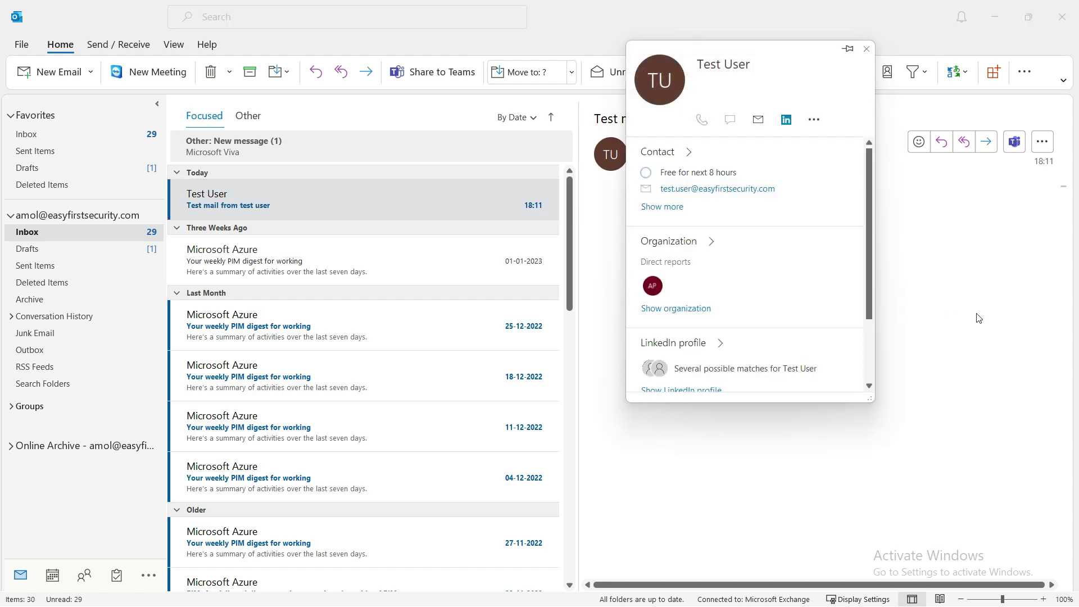
click(981, 349)
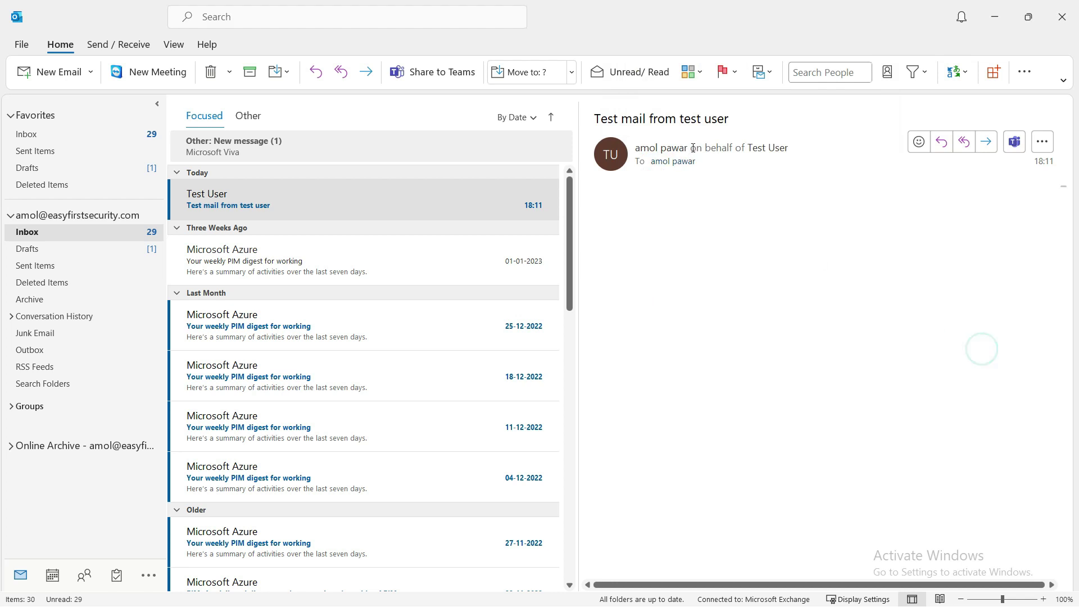
click(994, 17)
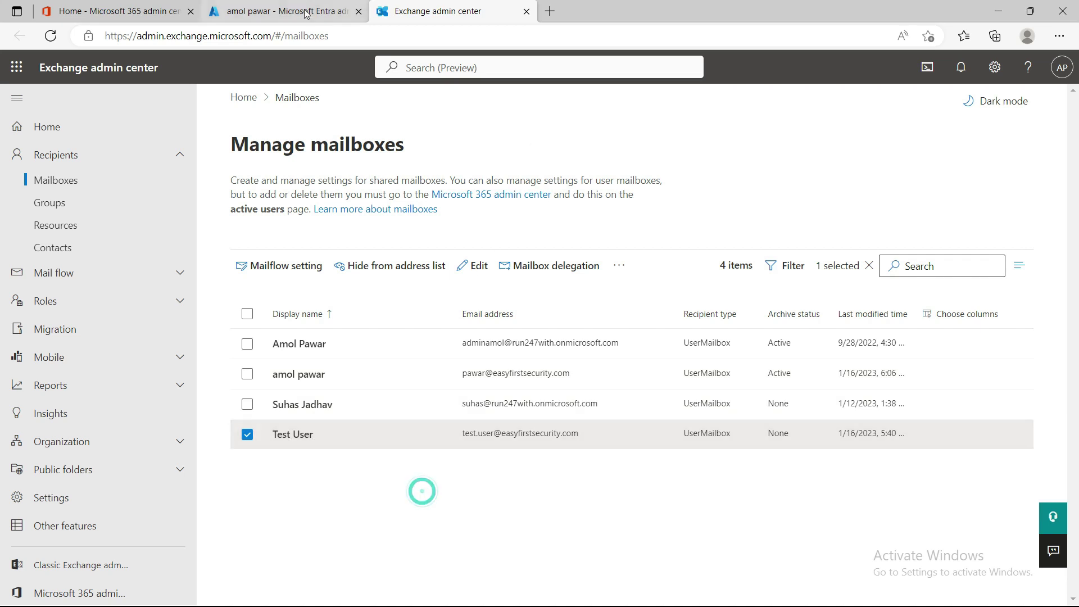
Switch between the Entra and Exchange admin center tabs, ending on the mailbox list.
click(287, 11)
click(438, 11)
click(287, 10)
click(439, 10)
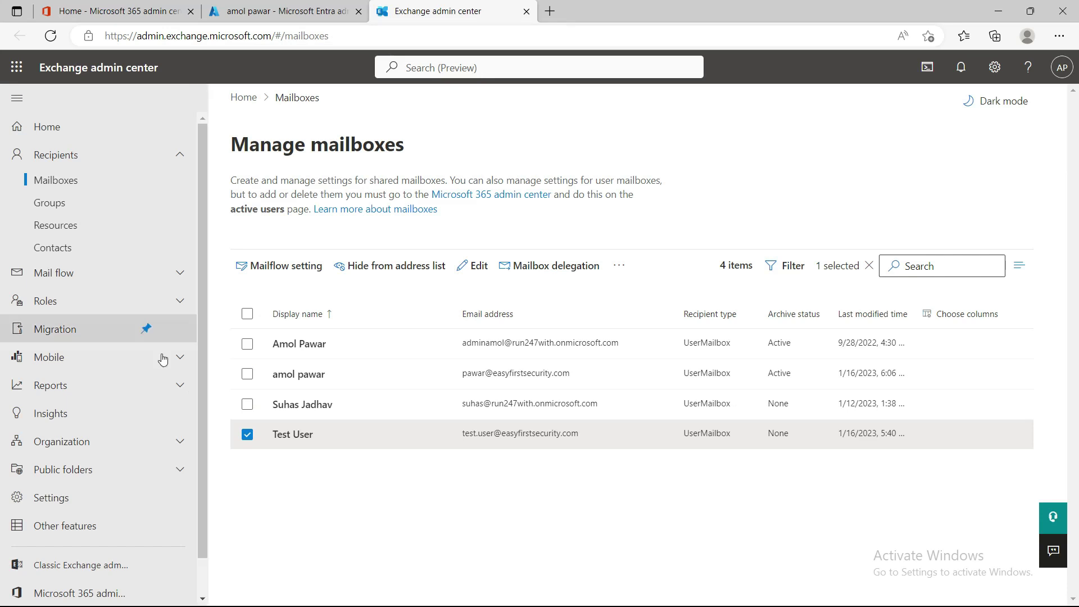
Open the second user mailbox's delegation permissions, each showing zero delegates.
click(298, 374)
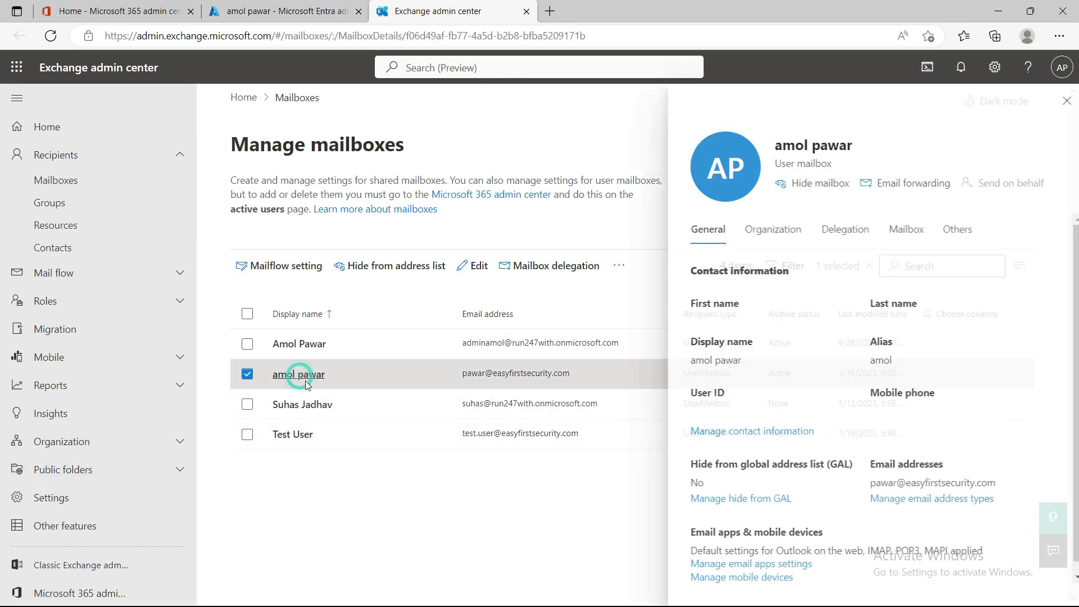
click(852, 236)
scroll(804, 444, down, 1)
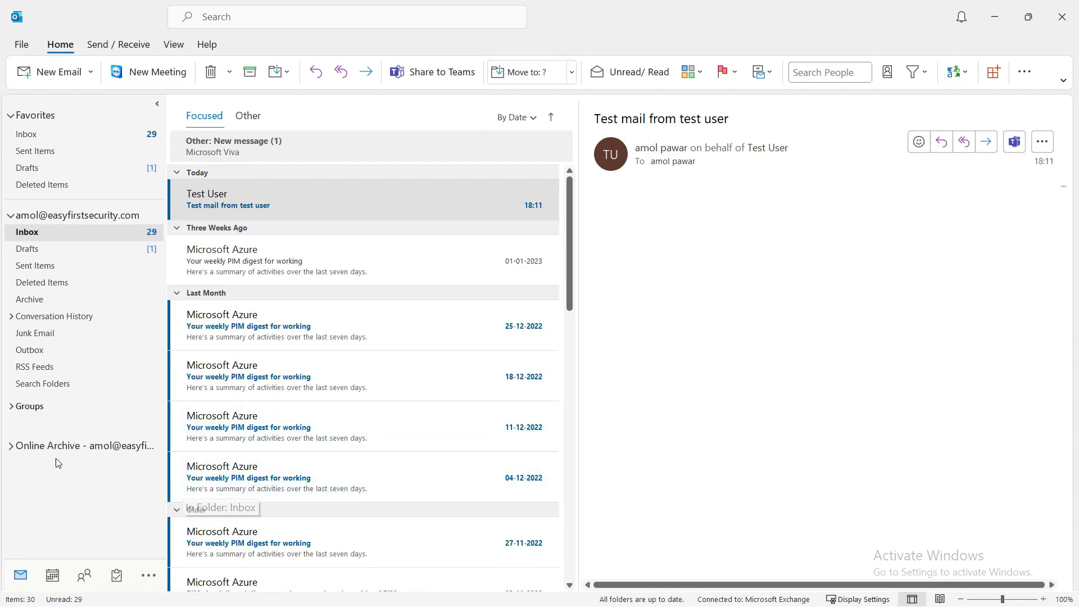
Expand the Online Archive folders in Outlook, then minimize Outlook.
click(12, 446)
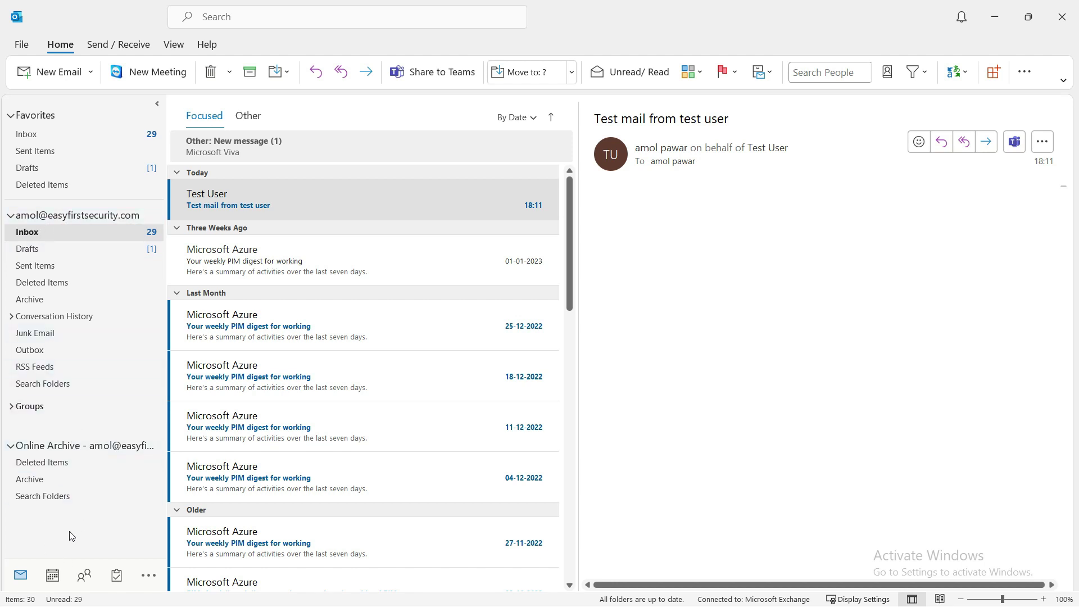
click(995, 17)
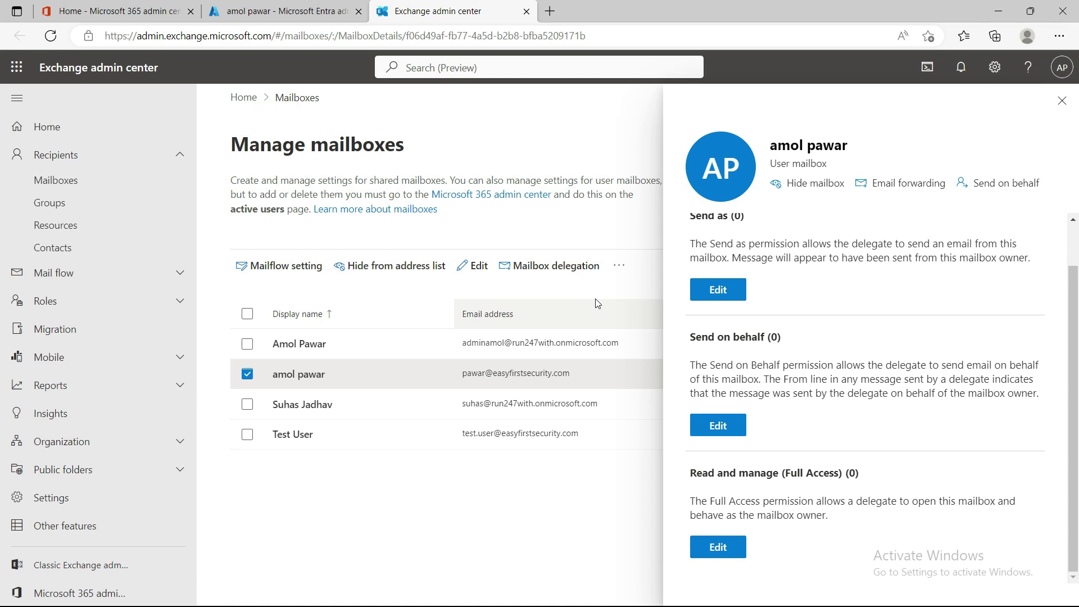
Show the second mailbox's Mailbox tab with forwarding and 35840/36864 kB size limits.
scroll(768, 326, up, 2)
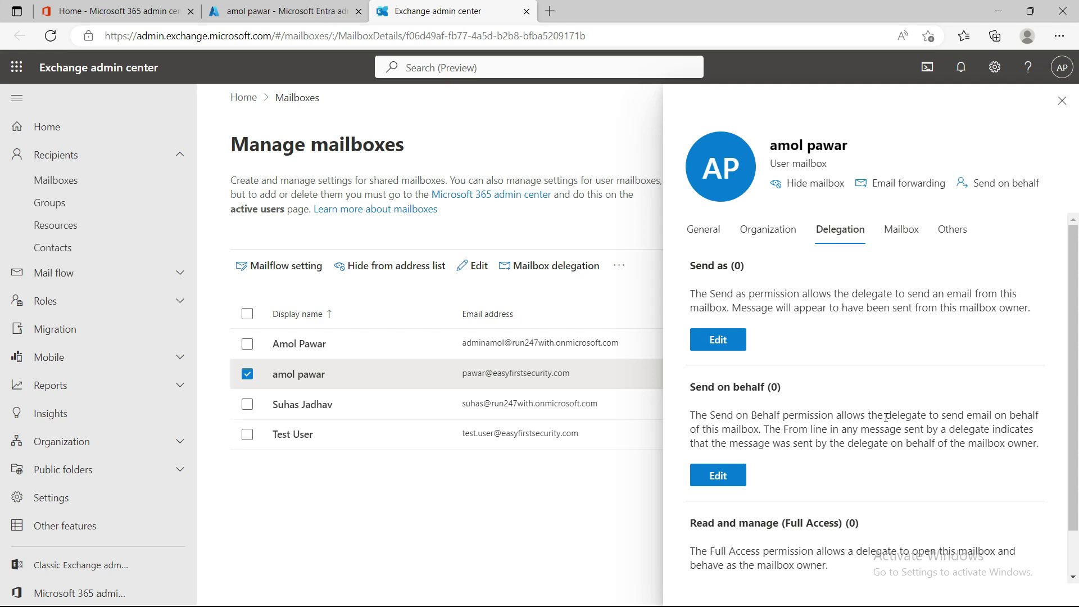
scroll(854, 449, down, 1)
scroll(877, 428, up, 1)
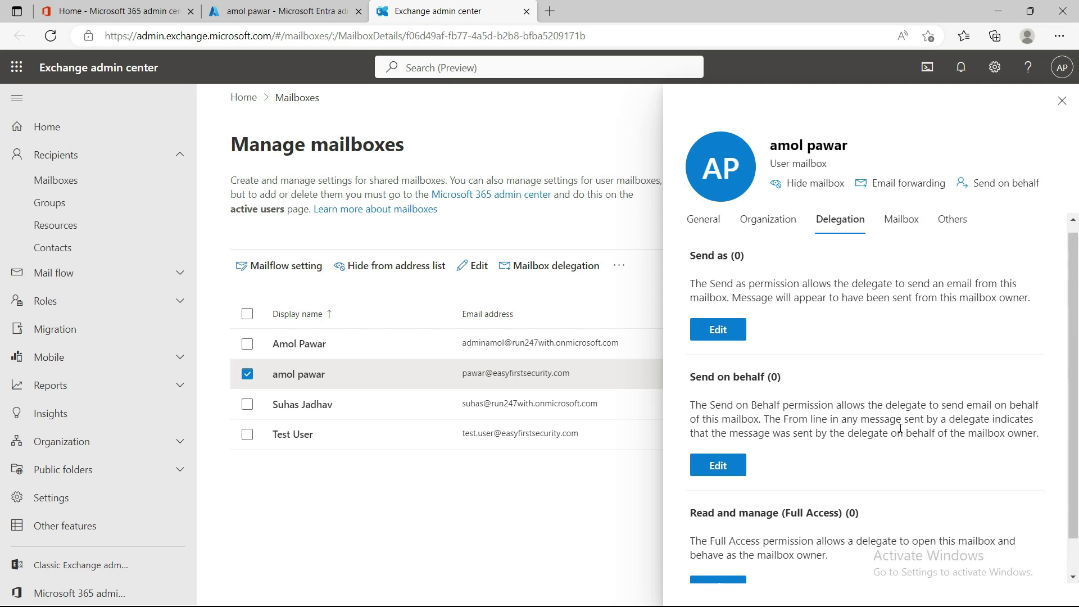
click(899, 230)
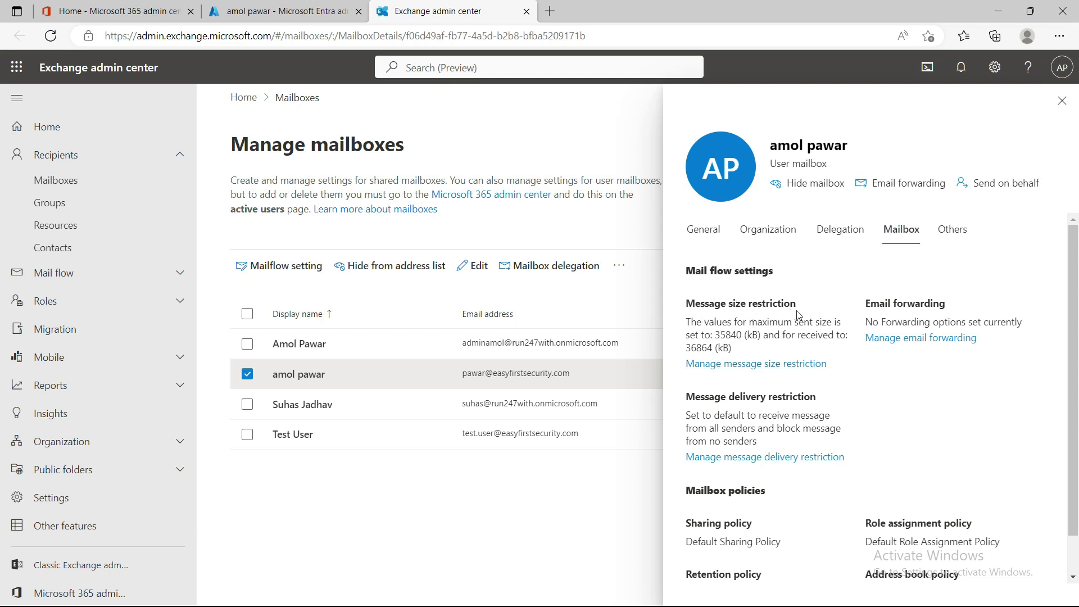
click(751, 363)
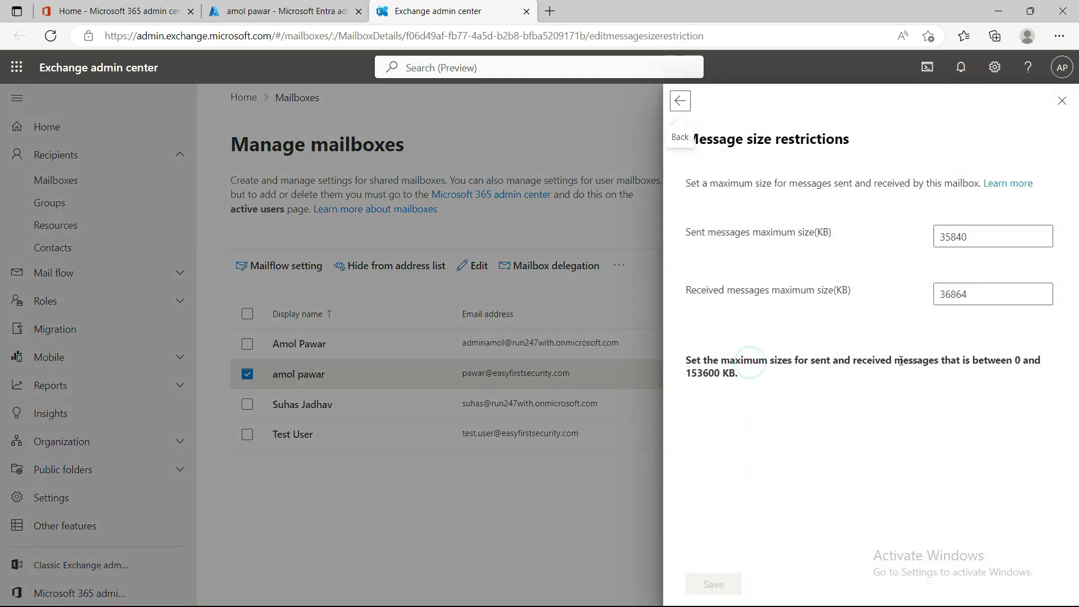
drag(938, 237, 950, 237)
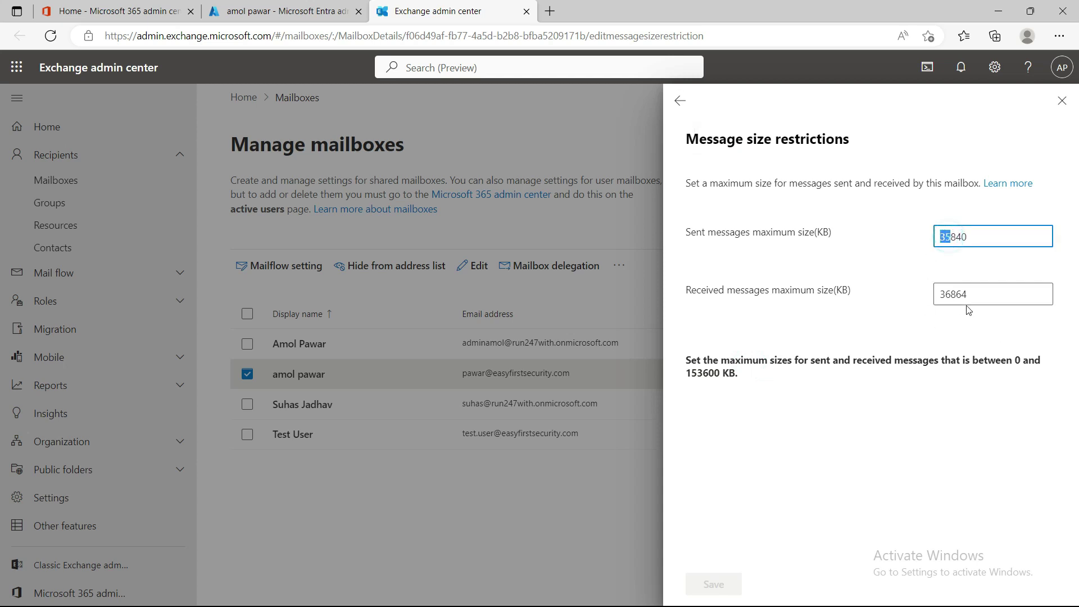
drag(953, 298, 929, 306)
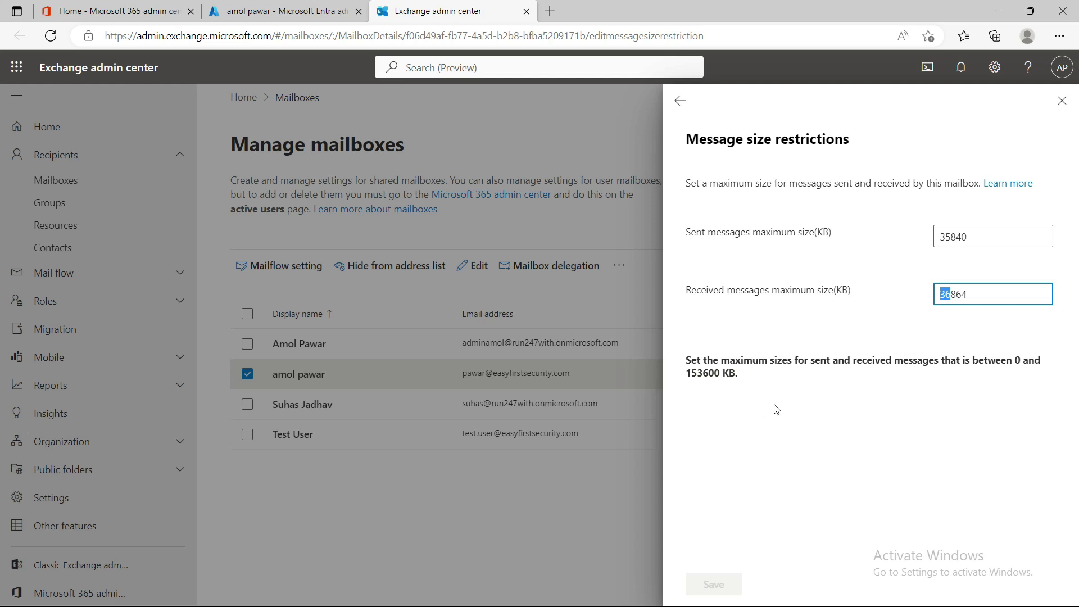
click(689, 375)
drag(687, 373, 703, 374)
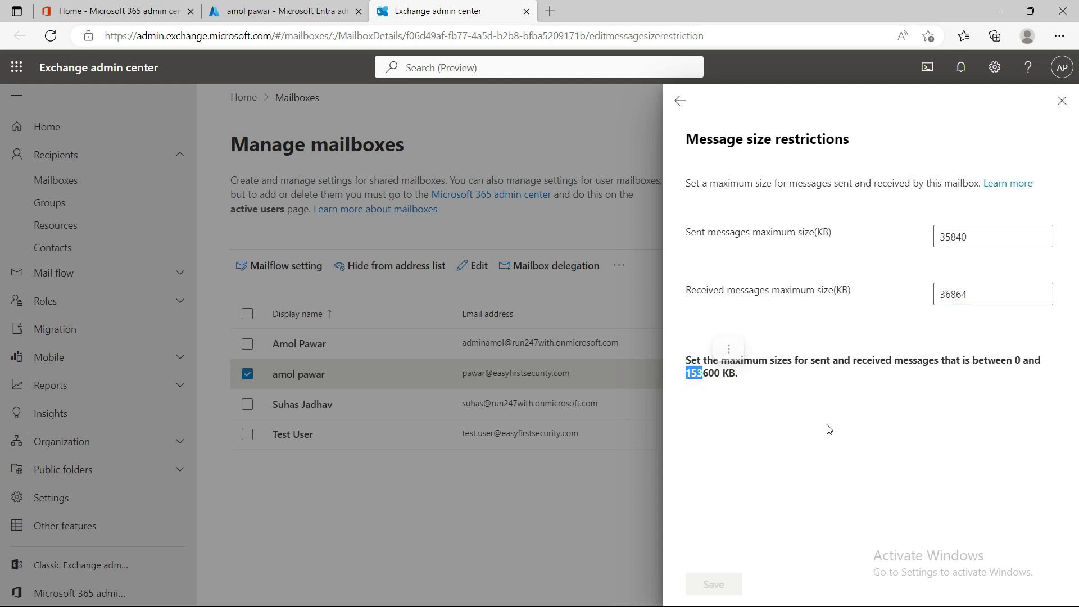
key(Escape)
key(Escape)
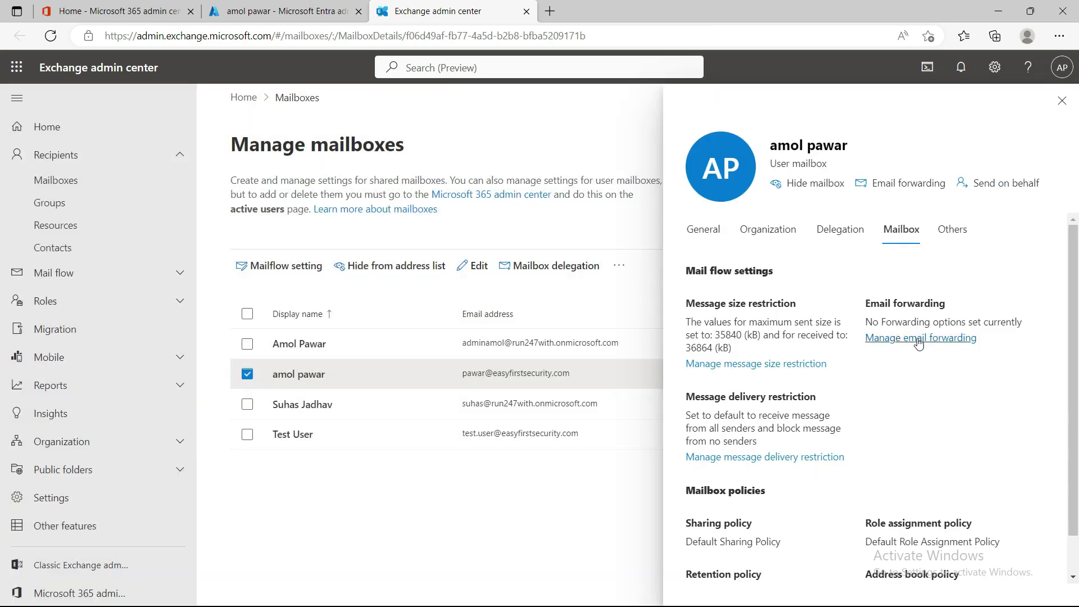
click(917, 339)
click(1022, 185)
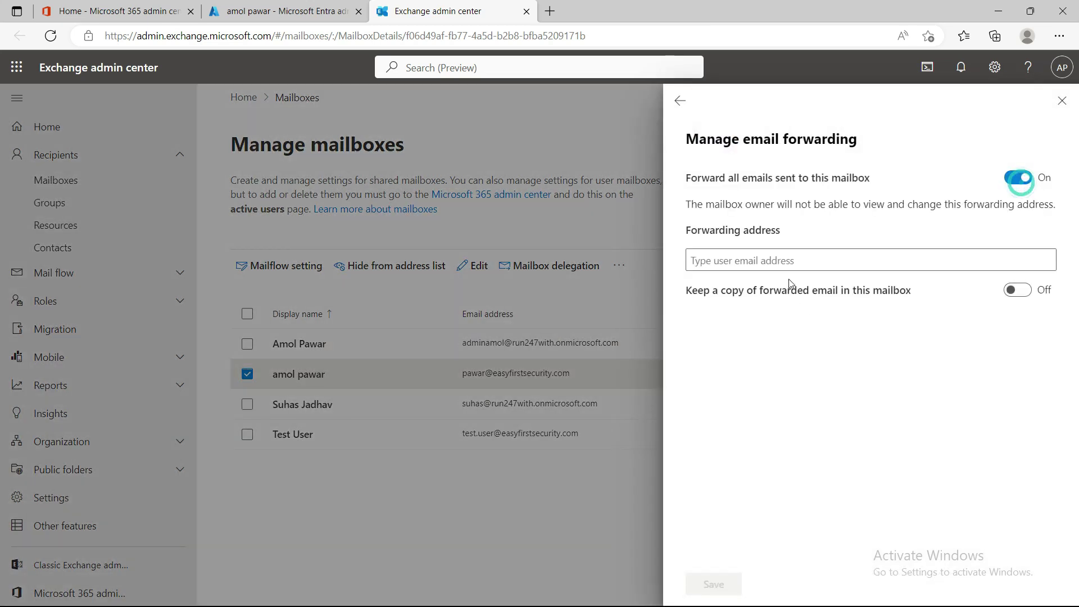
click(786, 261)
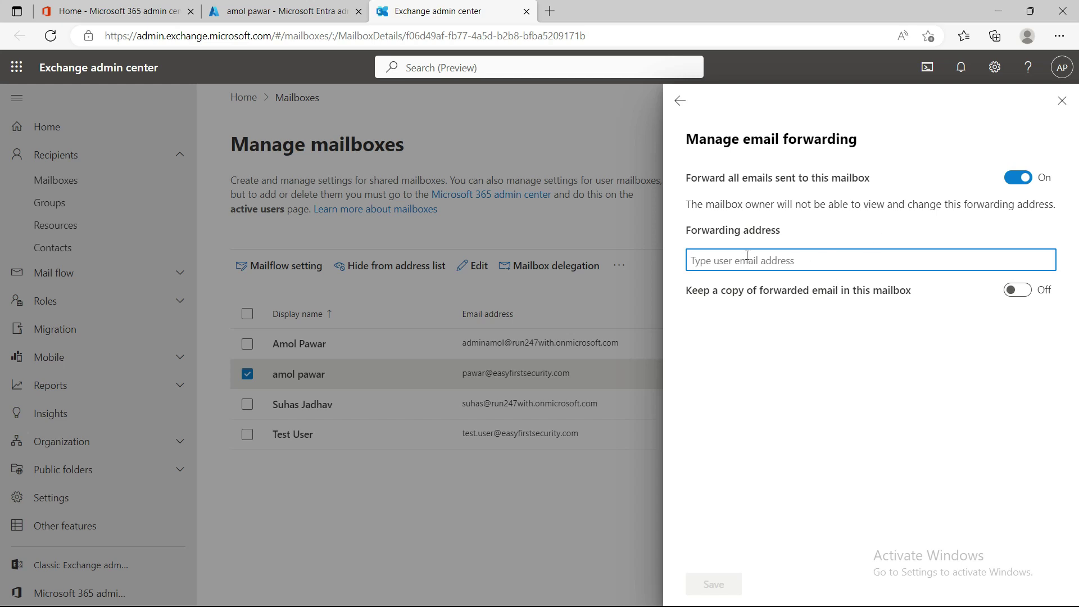
text(test)
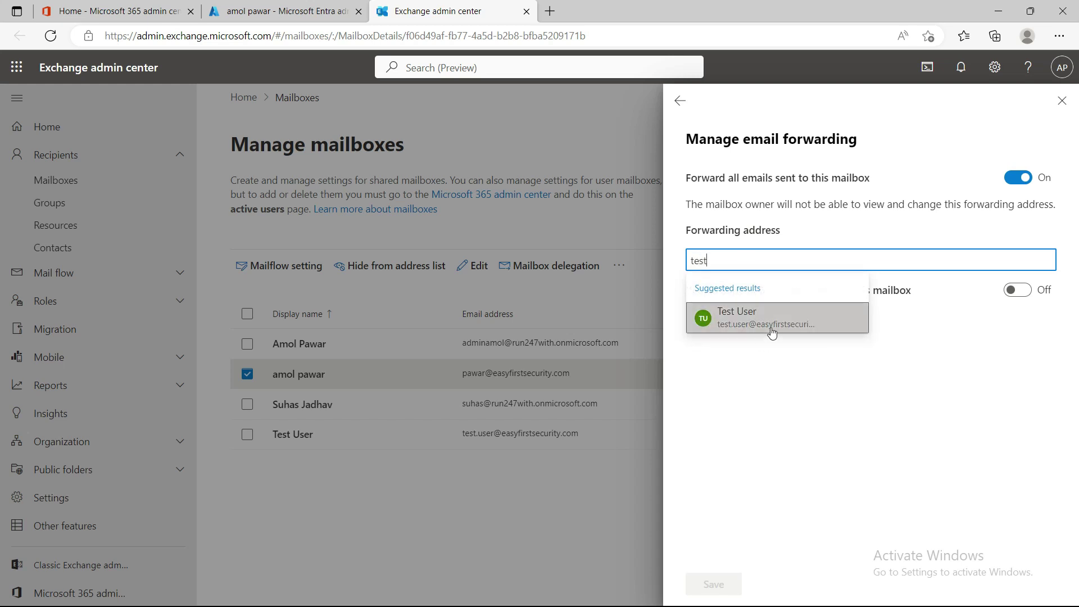
click(772, 326)
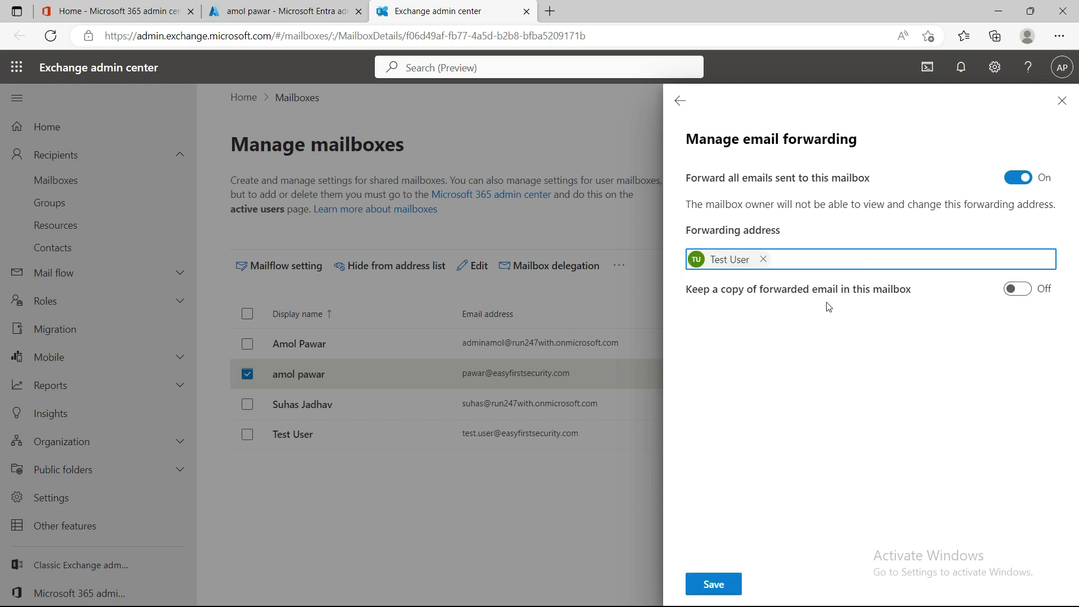
key(space)
click(680, 100)
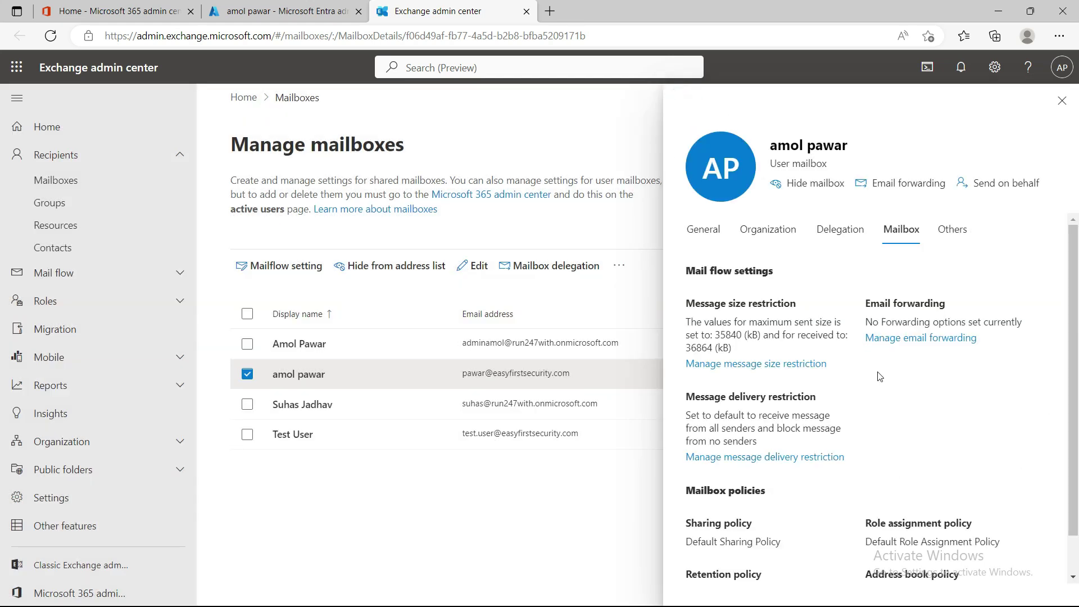
Set message delivery restrictions to accept messages only from selected senders.
scroll(950, 371, down, 1)
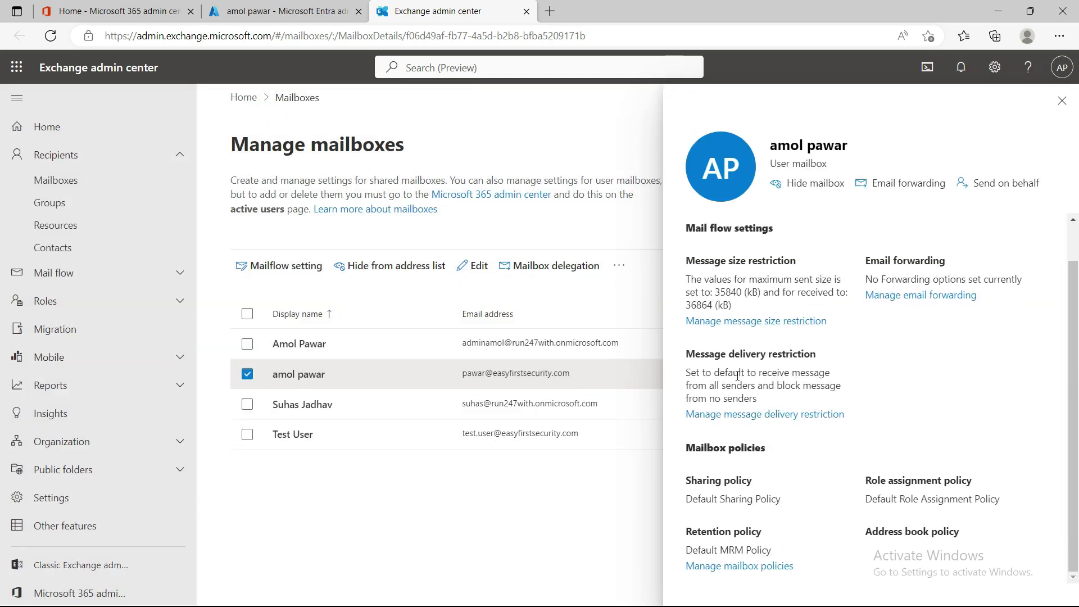
click(768, 416)
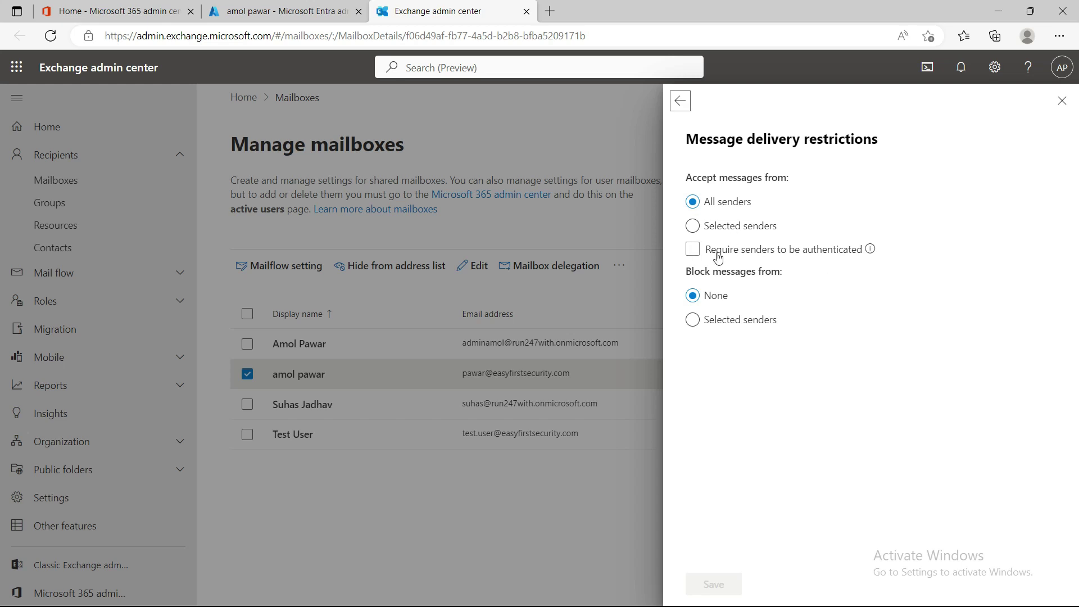
click(695, 227)
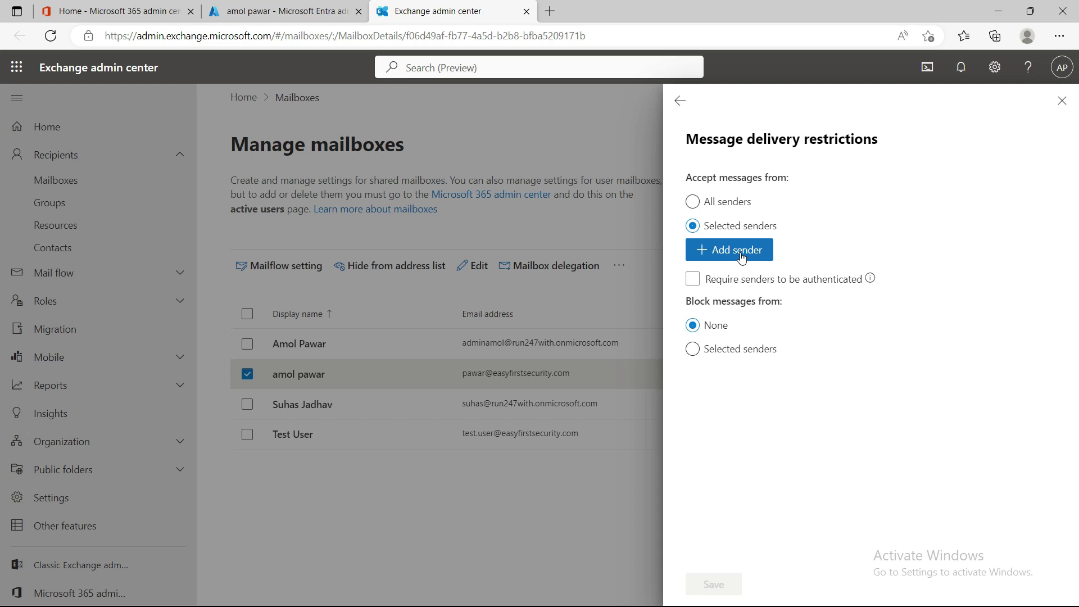
Add the first recipient as the only allowed sender and set blocking to selected senders.
click(742, 258)
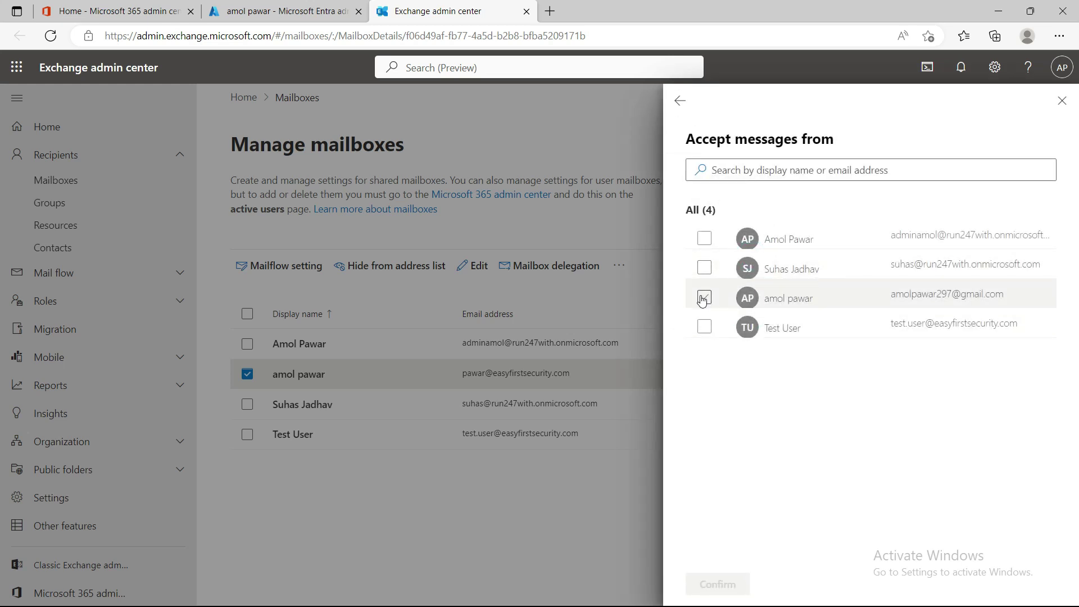
click(704, 298)
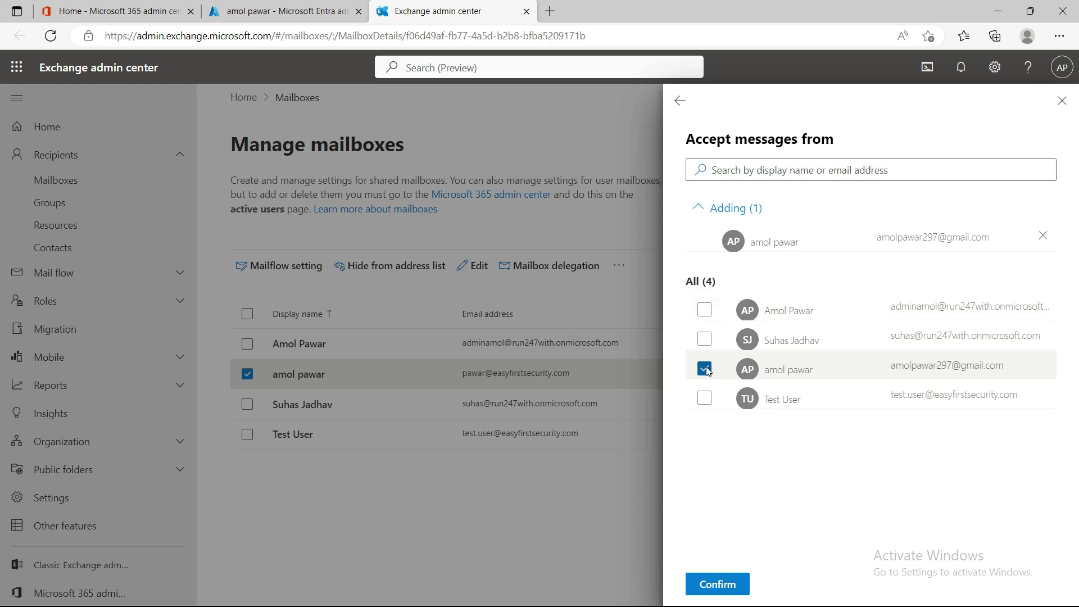
click(706, 370)
click(710, 313)
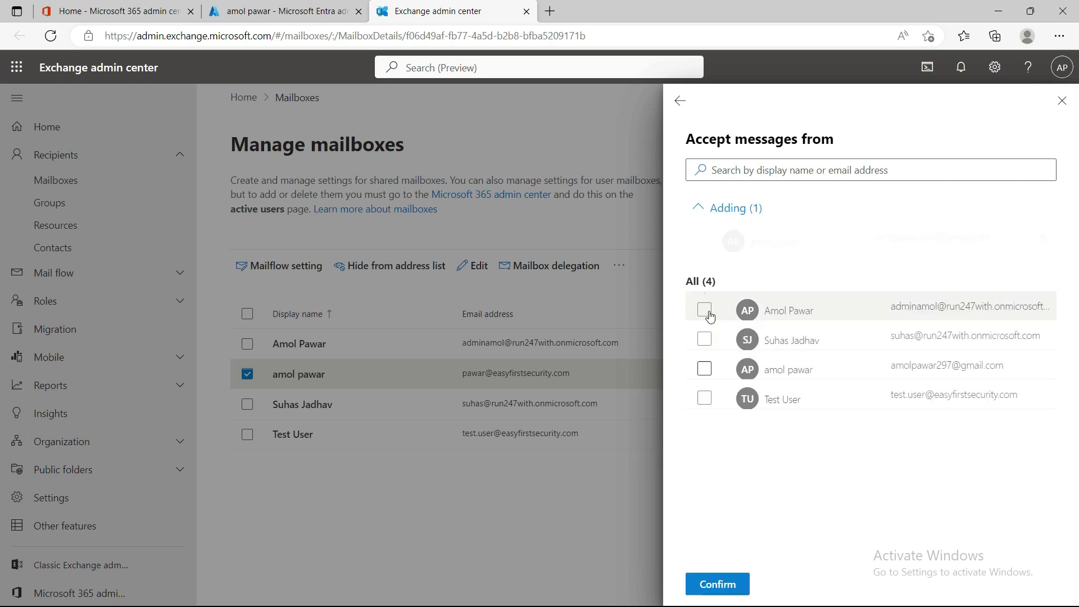
click(718, 584)
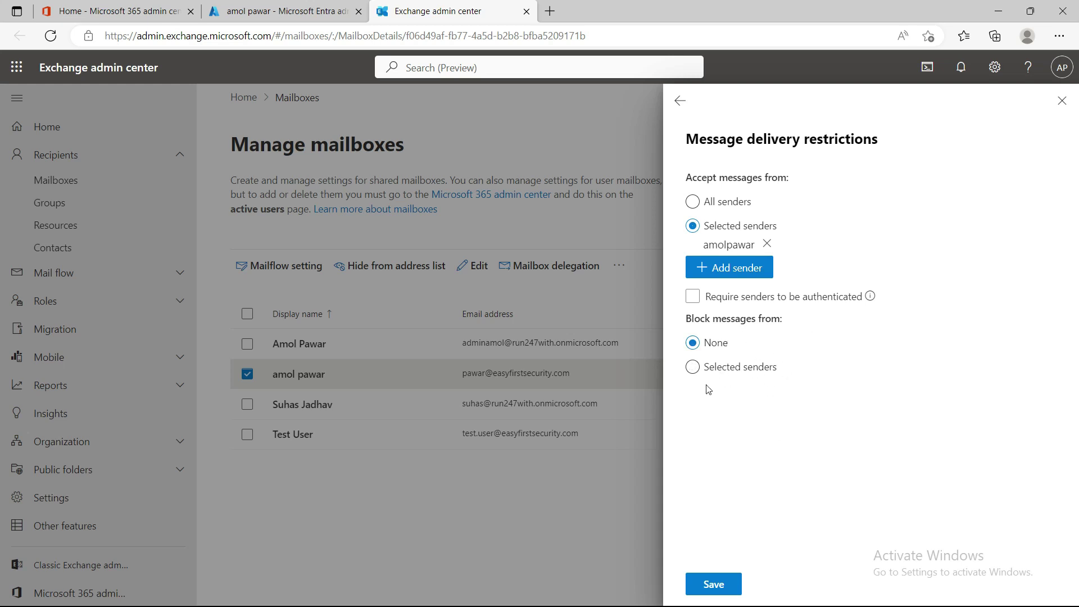
click(720, 372)
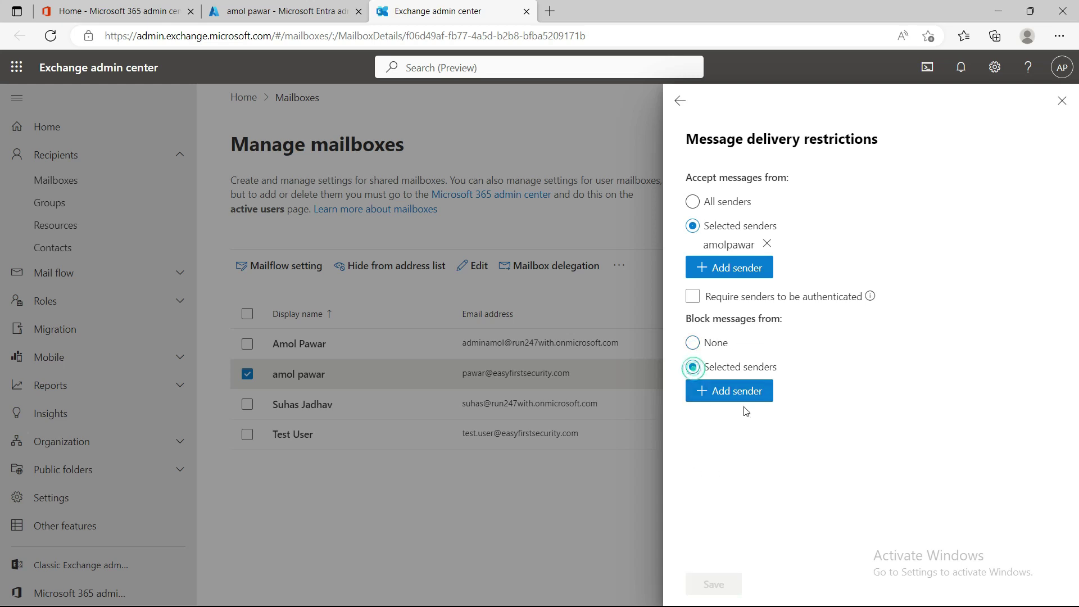
Leave the block-sender list and delivery restrictions unsaved, returning to the mailbox details.
click(730, 397)
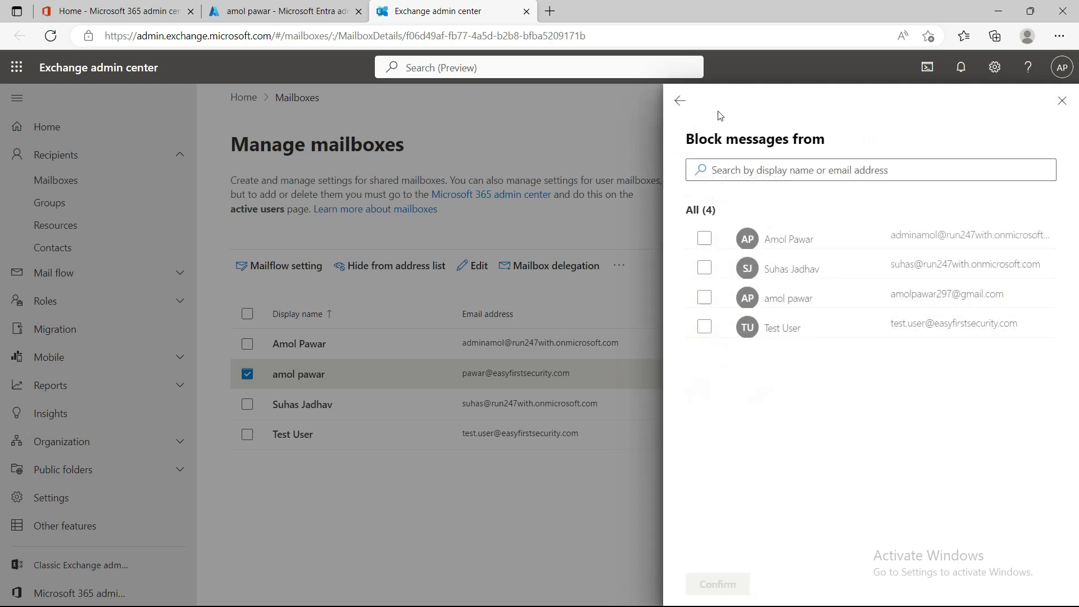
click(680, 102)
click(680, 101)
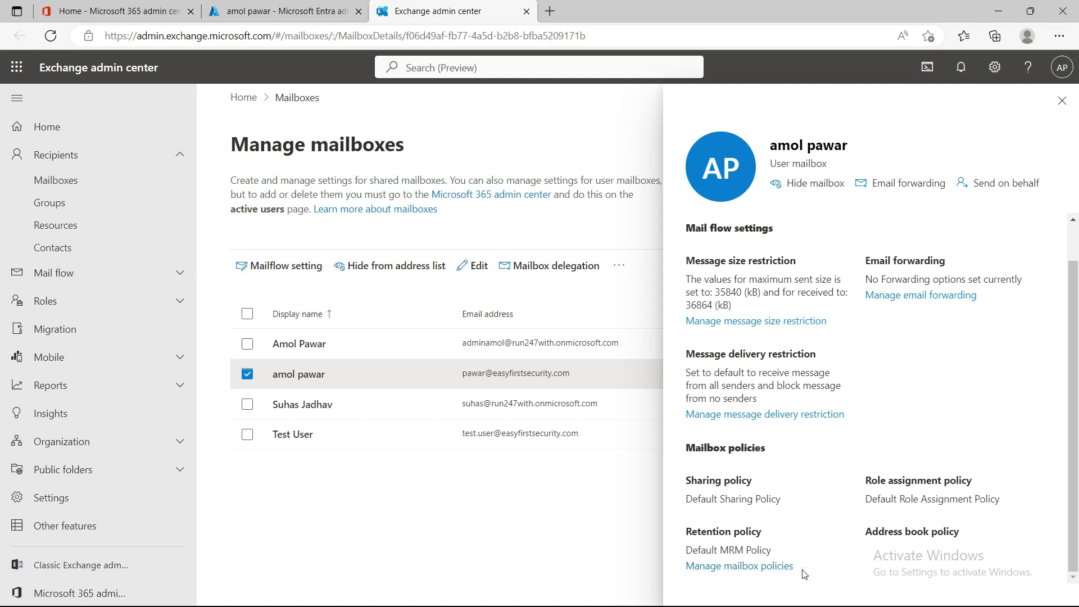
click(759, 566)
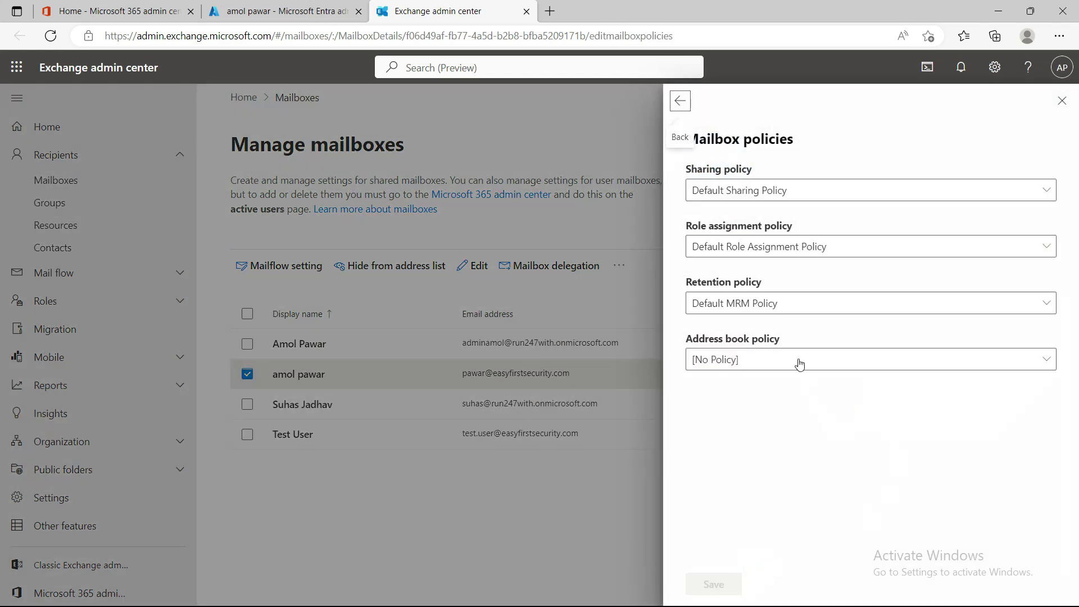
click(682, 102)
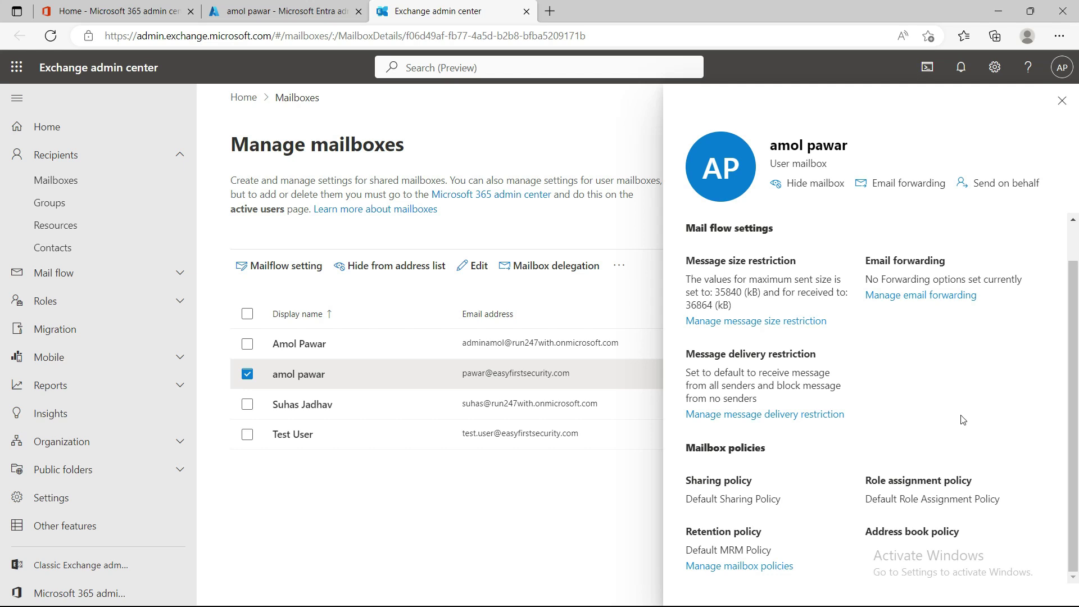
scroll(955, 427, up, 1)
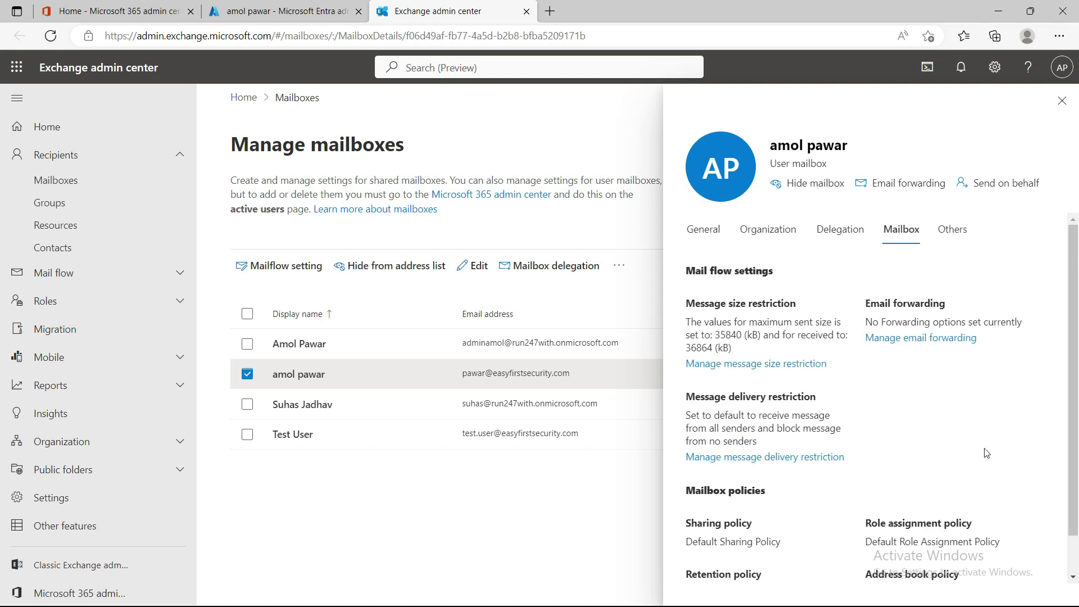
Show the mailbox's Others tab and view its custom attributes twice without changes.
click(948, 231)
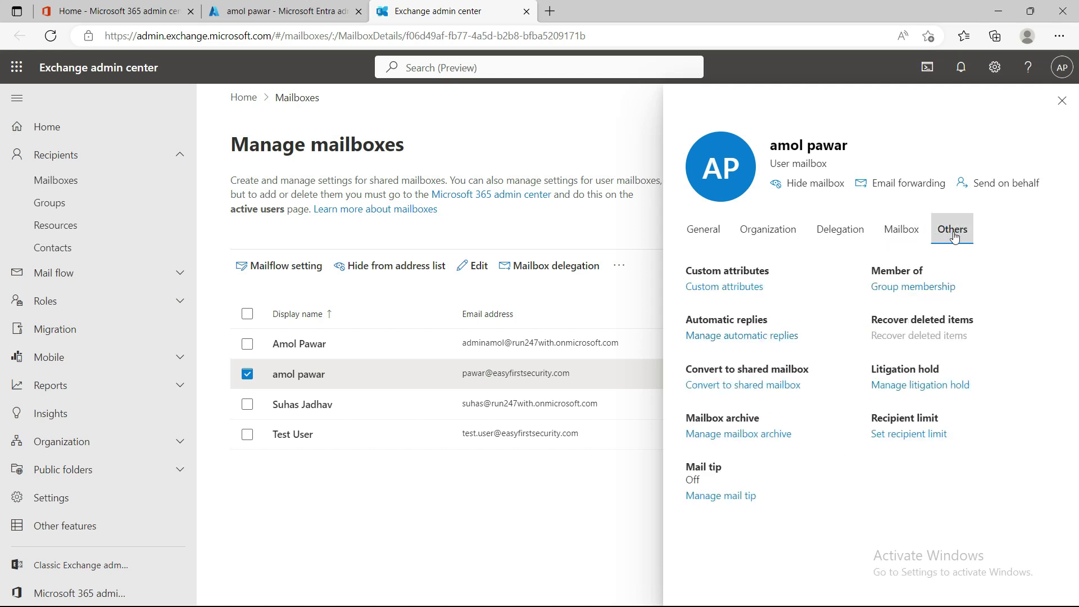
click(726, 287)
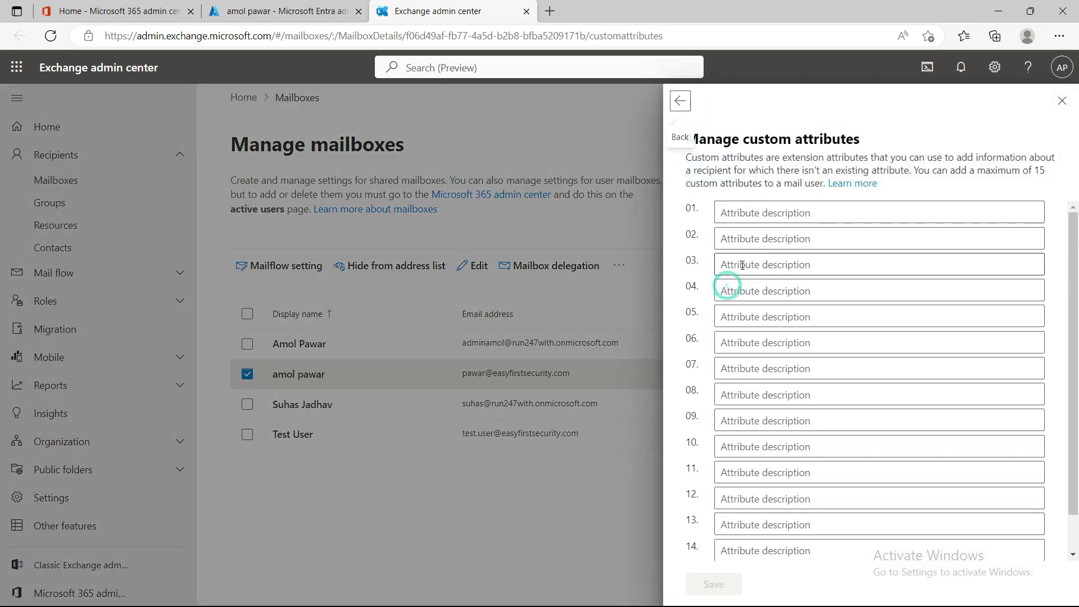
scroll(862, 424, down, 2)
scroll(815, 360, up, 2)
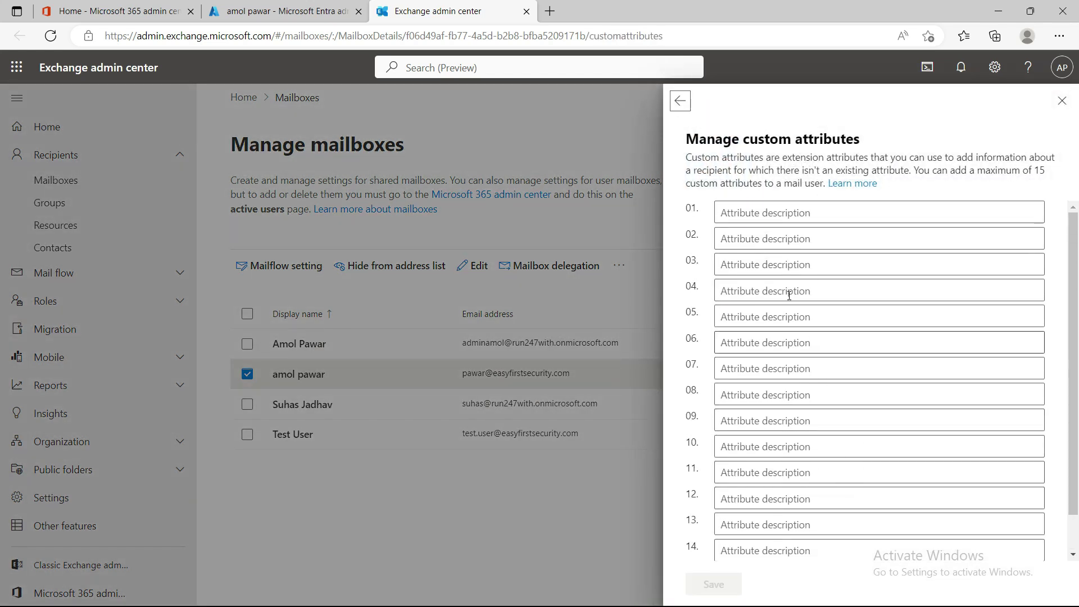
click(681, 101)
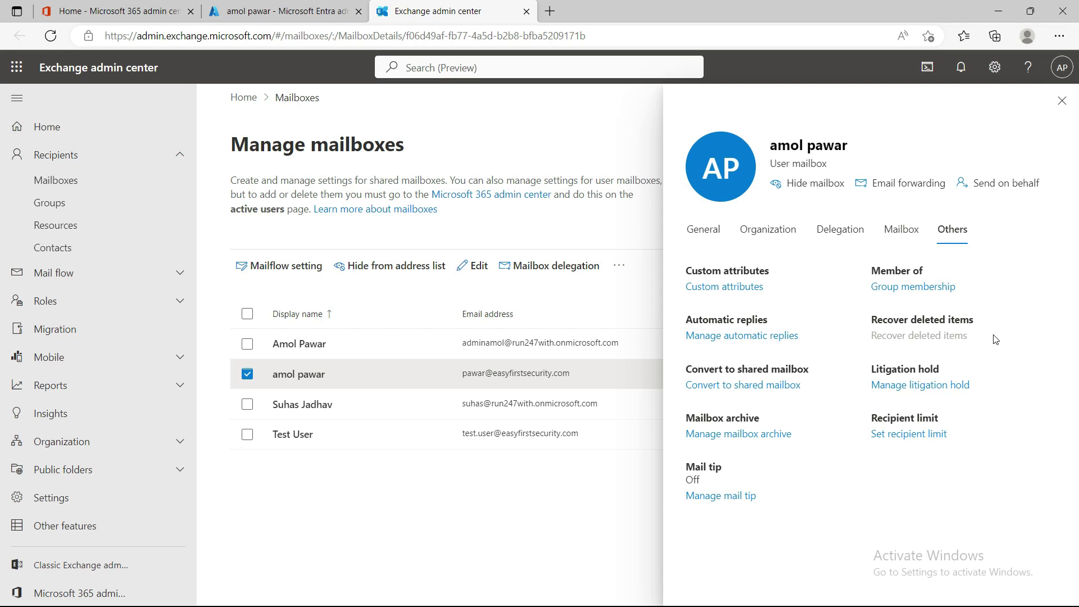
click(714, 291)
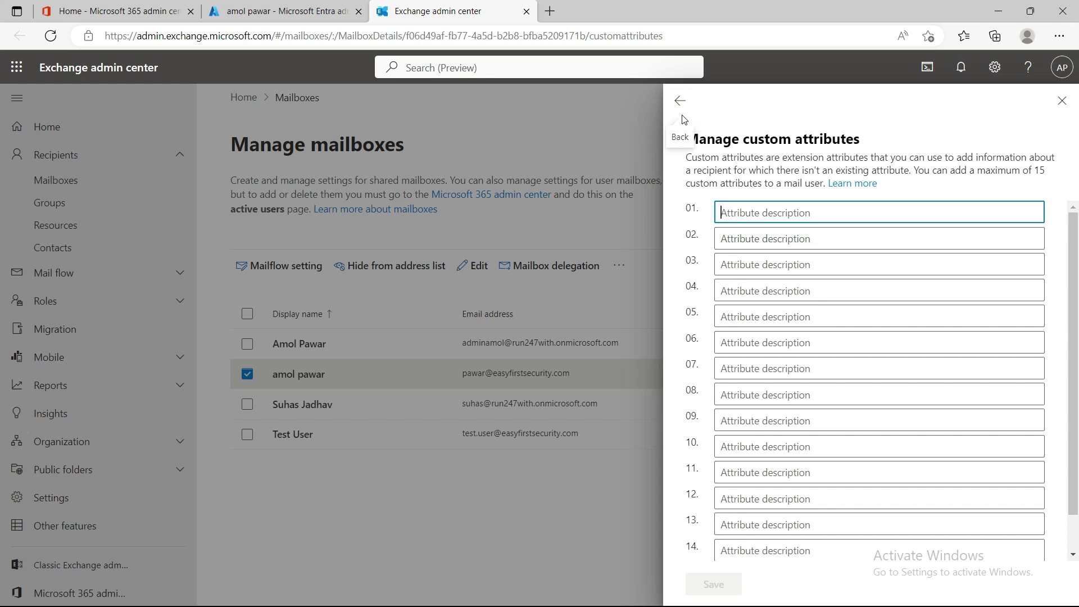
click(680, 102)
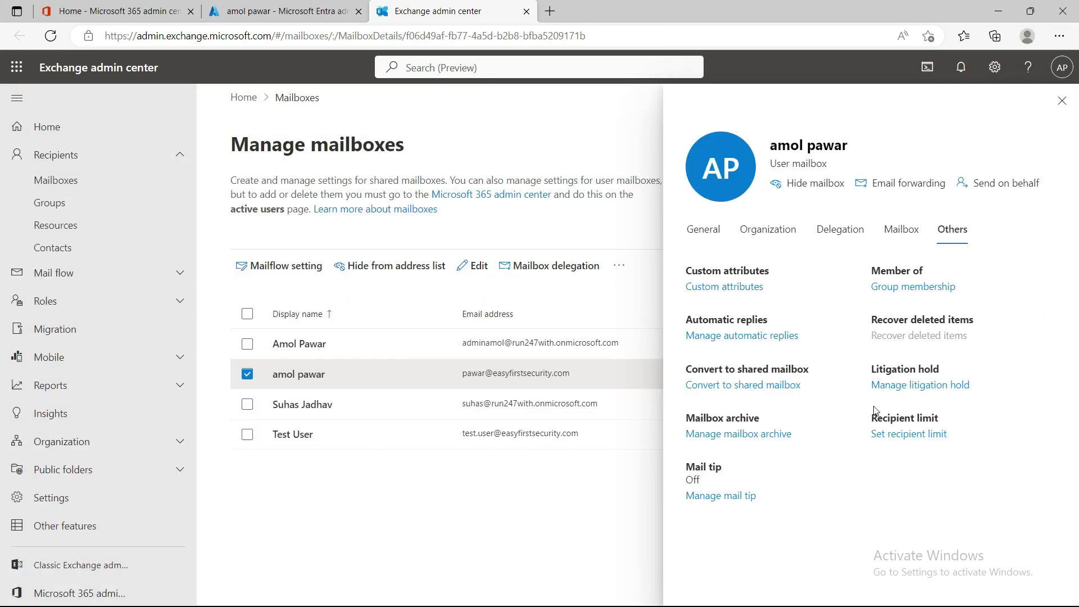
Confirm the mailbox has no group memberships, then bring up its automatic replies settings.
click(927, 288)
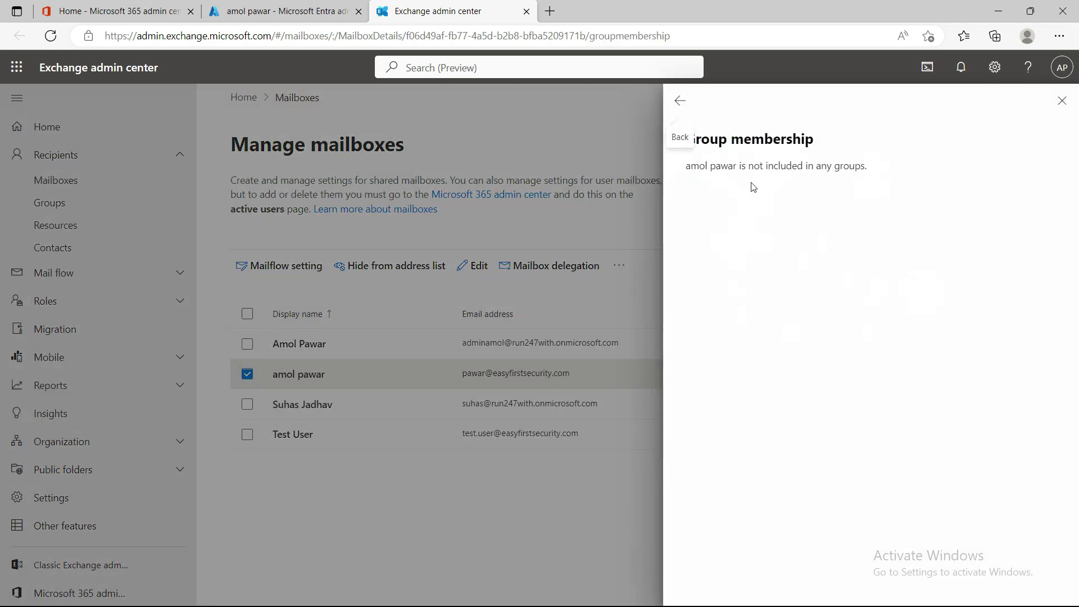
click(681, 100)
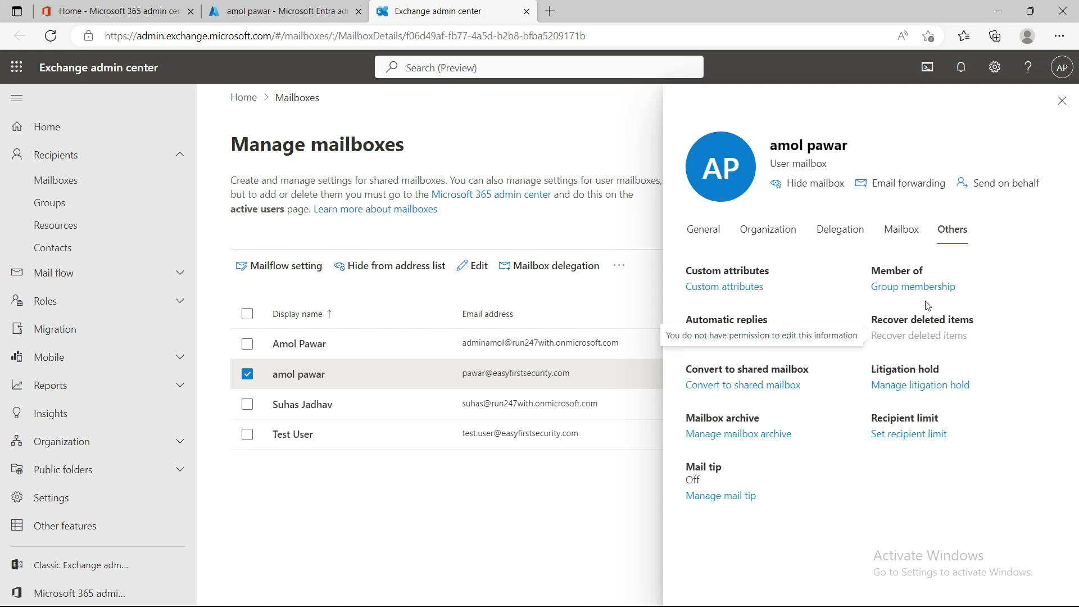
click(751, 336)
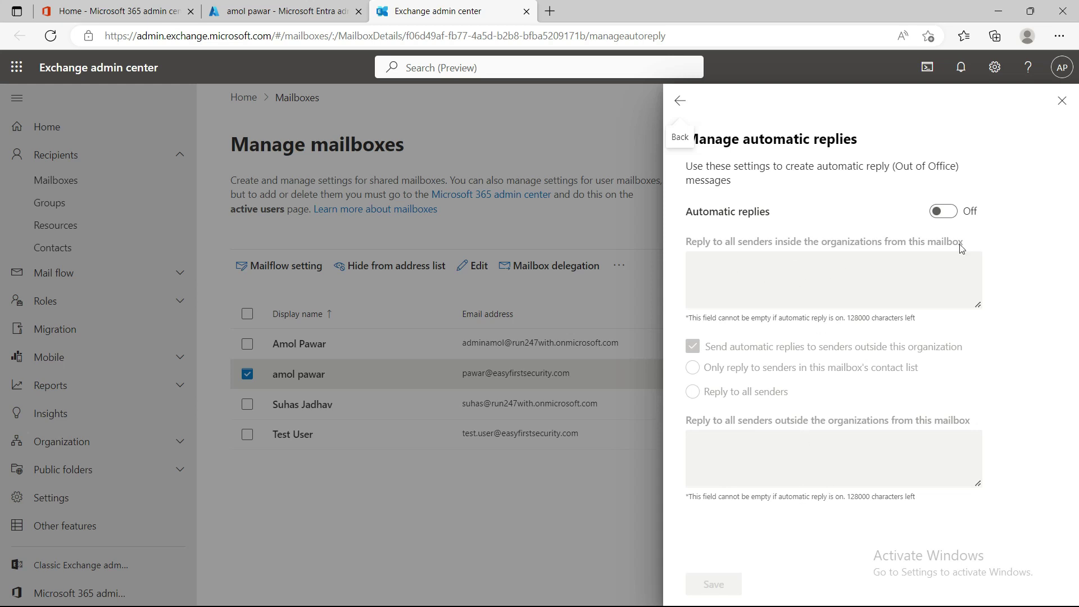
Try turning automatic replies on and selecting both reply boxes, then exit without saving.
click(943, 211)
click(802, 294)
click(780, 465)
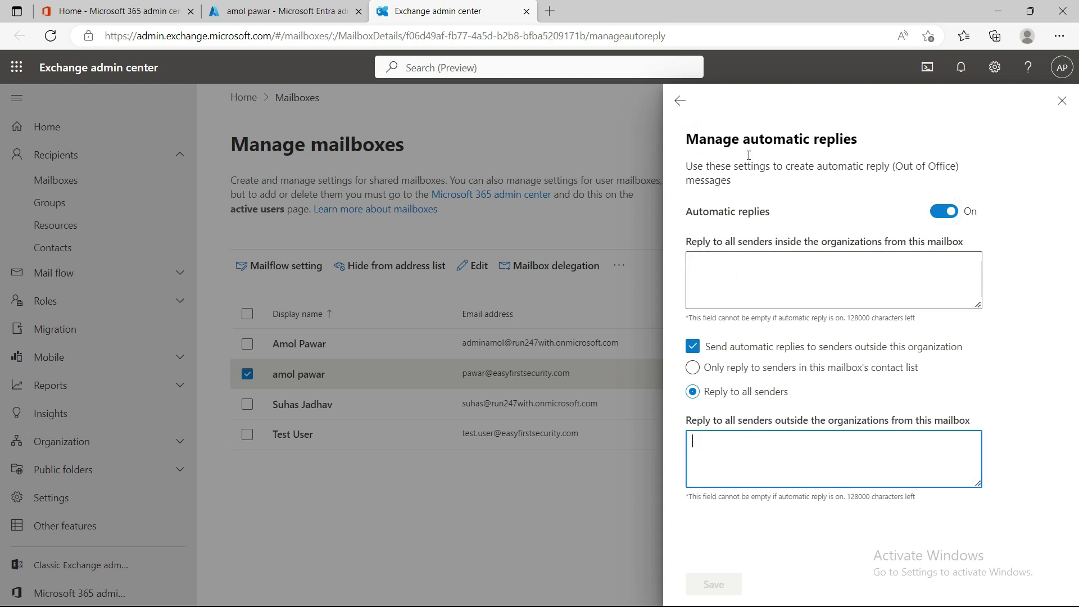
click(680, 100)
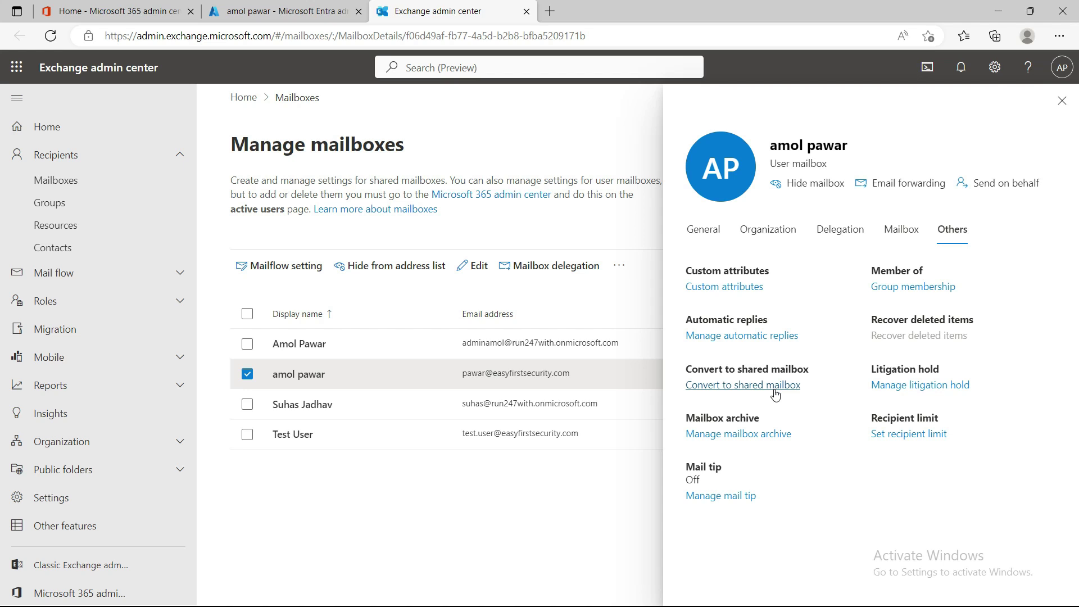
Convert Test User's mailbox to a shared mailbox and confirm the conversion.
click(1062, 101)
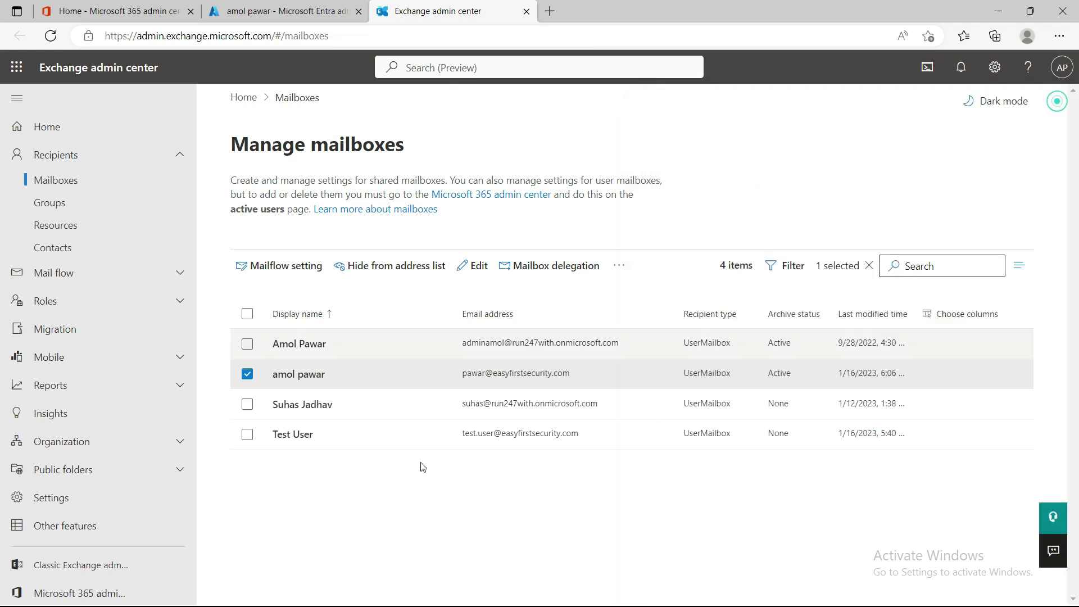
click(316, 438)
click(828, 238)
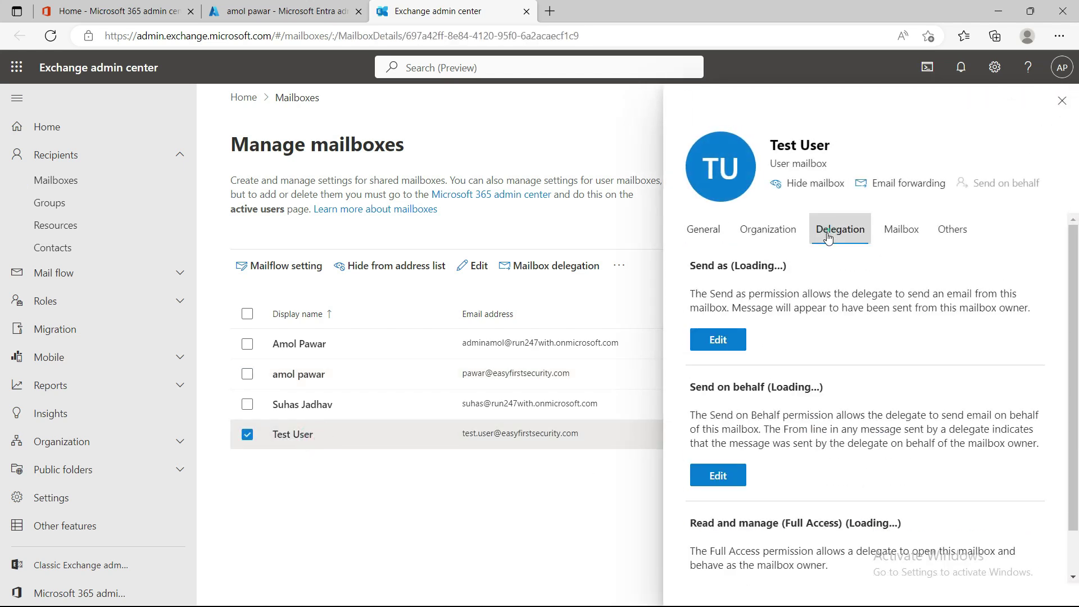
click(944, 230)
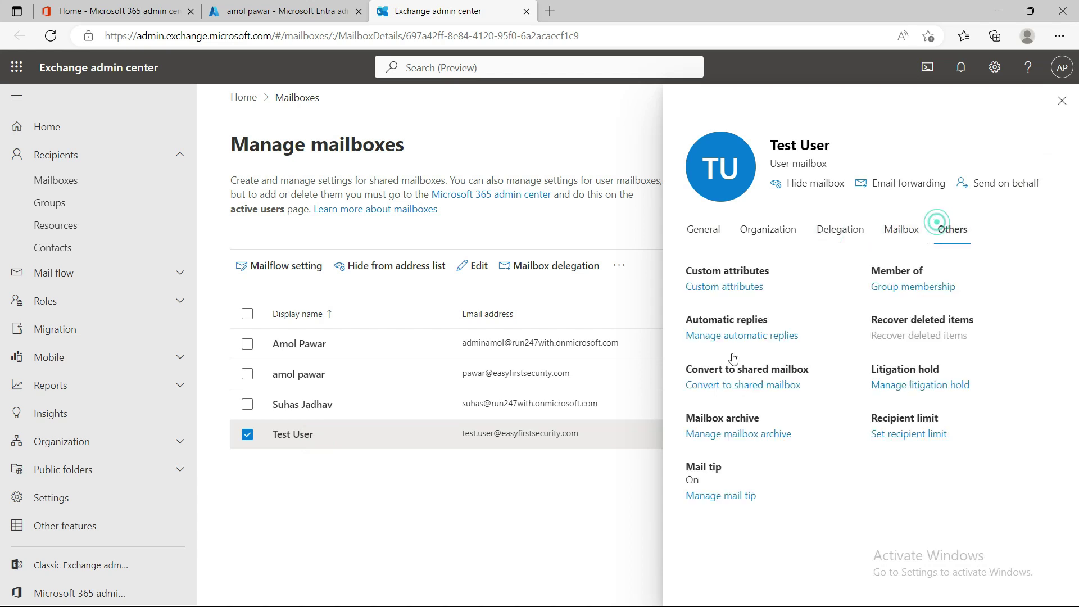
click(705, 395)
click(726, 585)
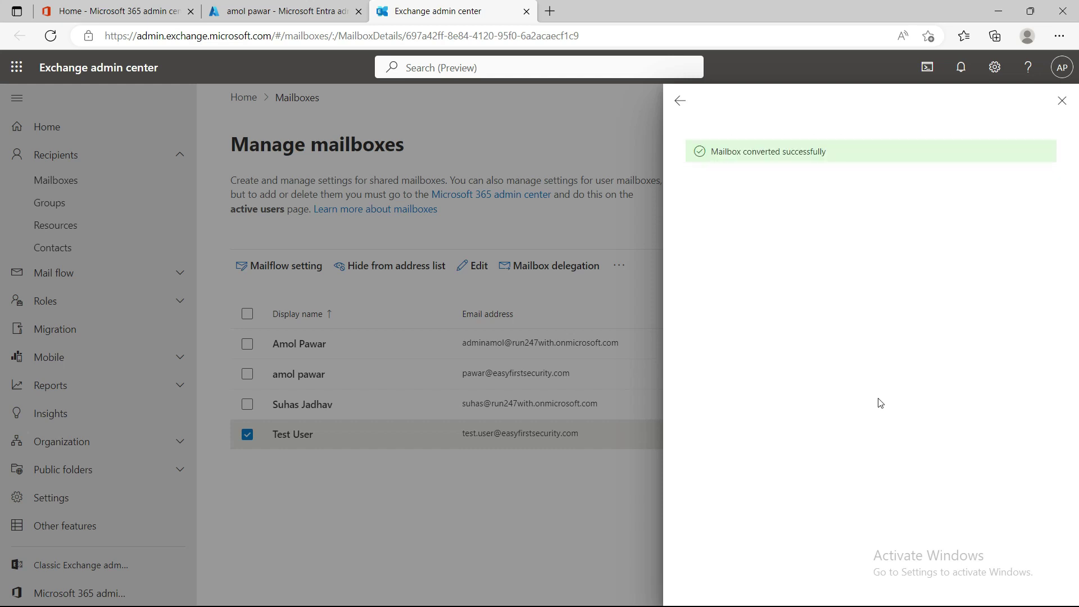
Close Test User's details and refresh the mailbox list to show SharedMailbox.
click(681, 100)
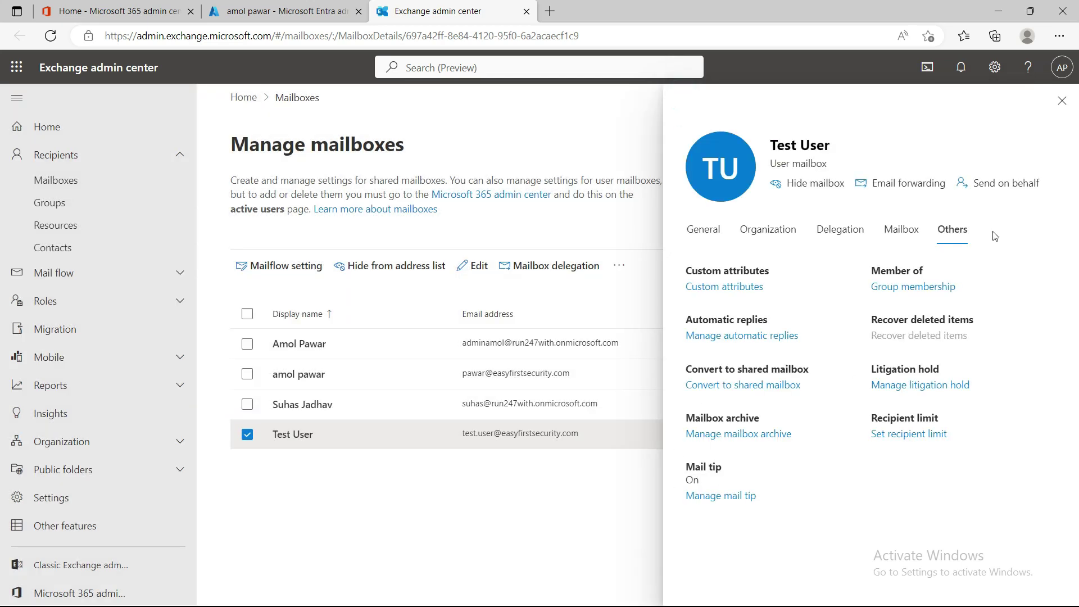
click(1062, 100)
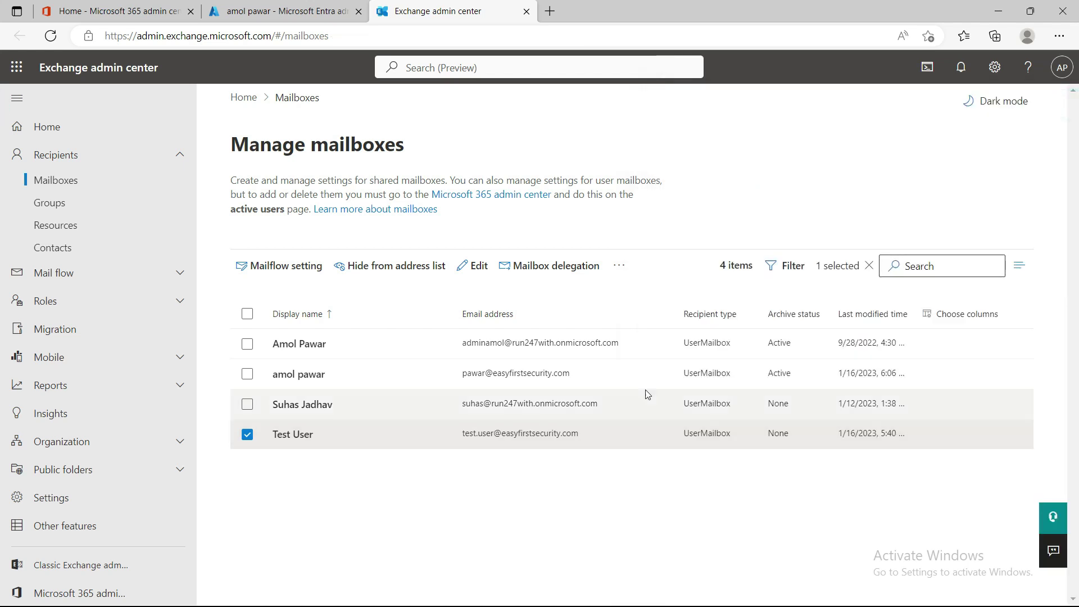
click(619, 266)
click(649, 319)
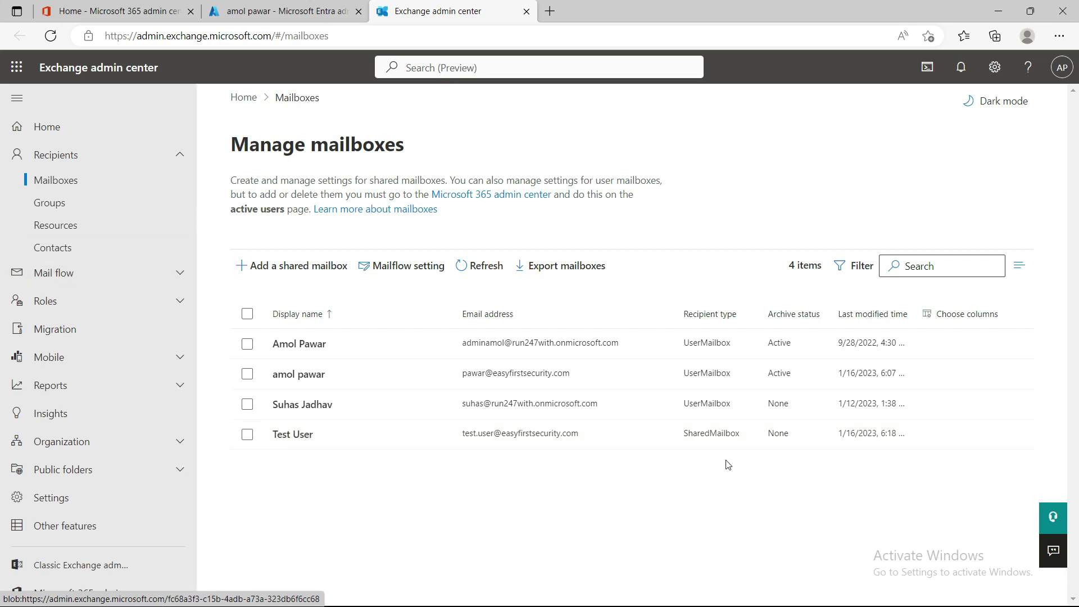
Open the Exchange Online limits documentation from the second mailbox's 500-recipient limit setting.
click(304, 379)
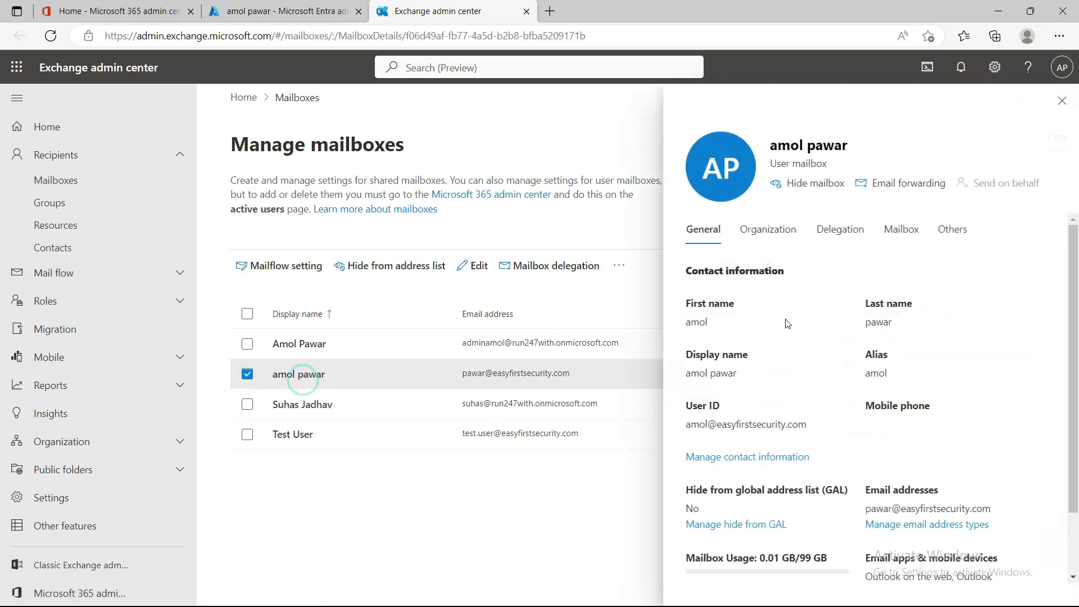
click(950, 232)
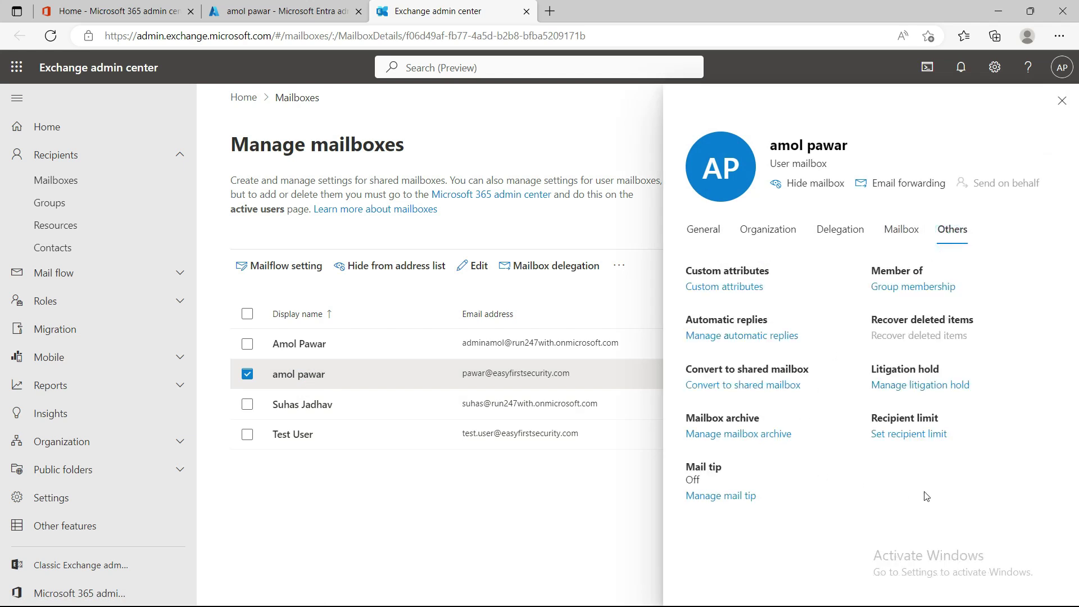
click(900, 434)
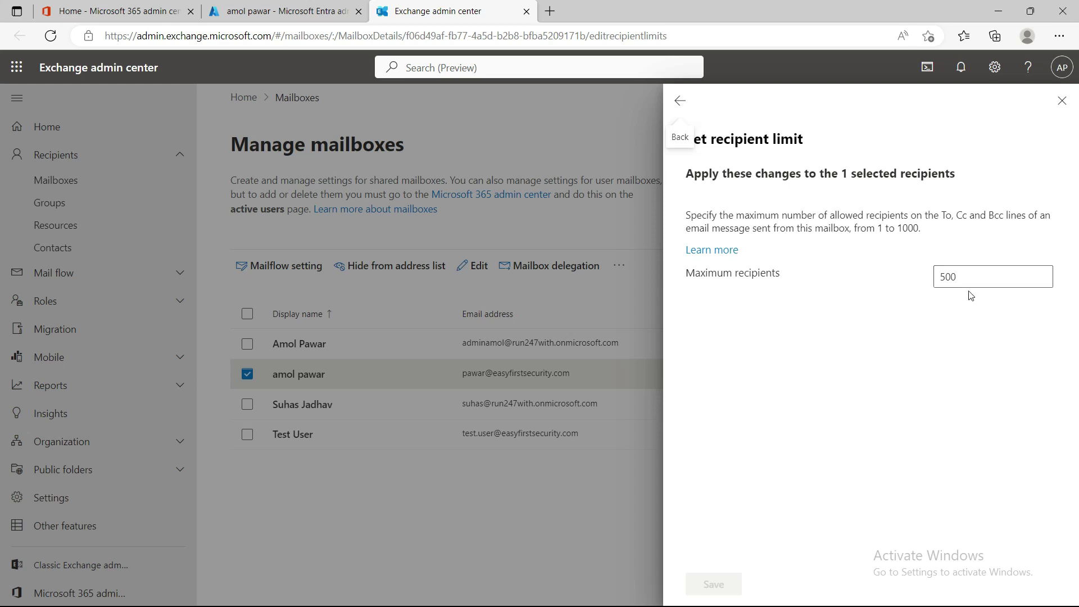
double_click(963, 277)
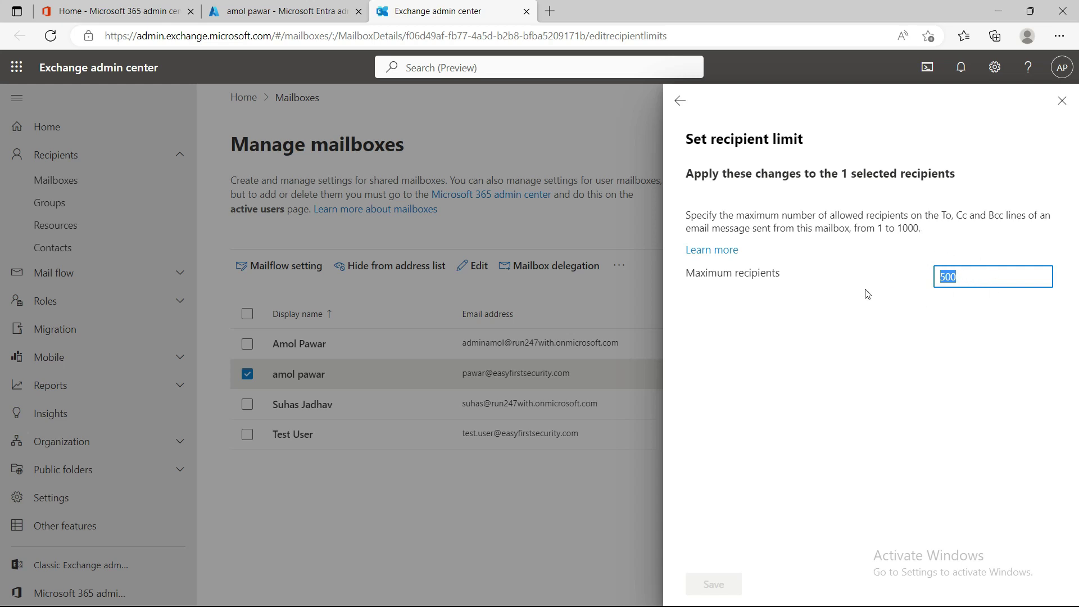
click(727, 252)
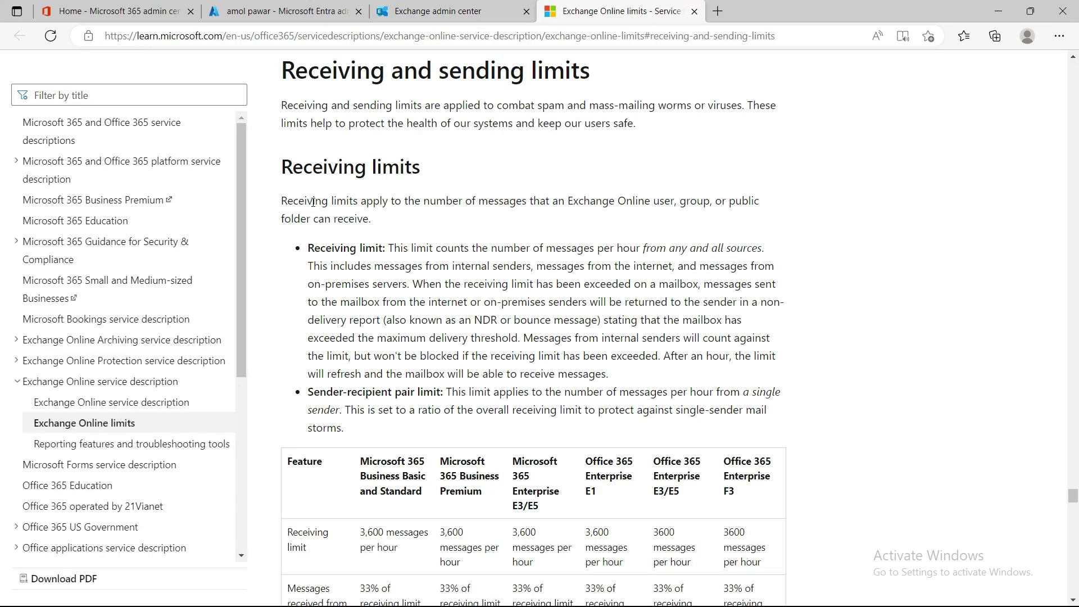
scroll(313, 202, down, 5)
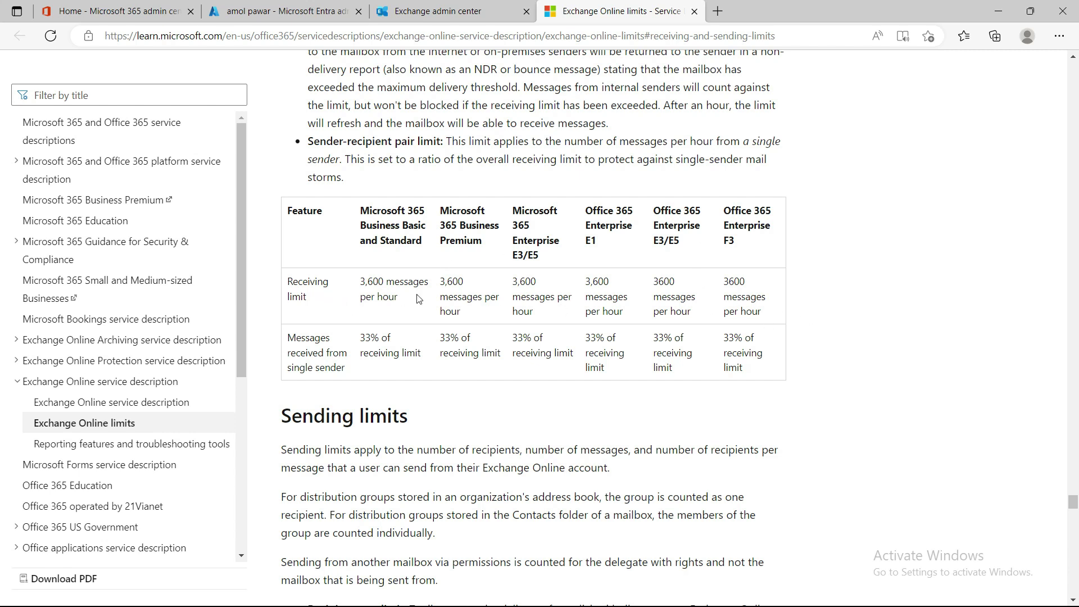
scroll(788, 324, down, 15)
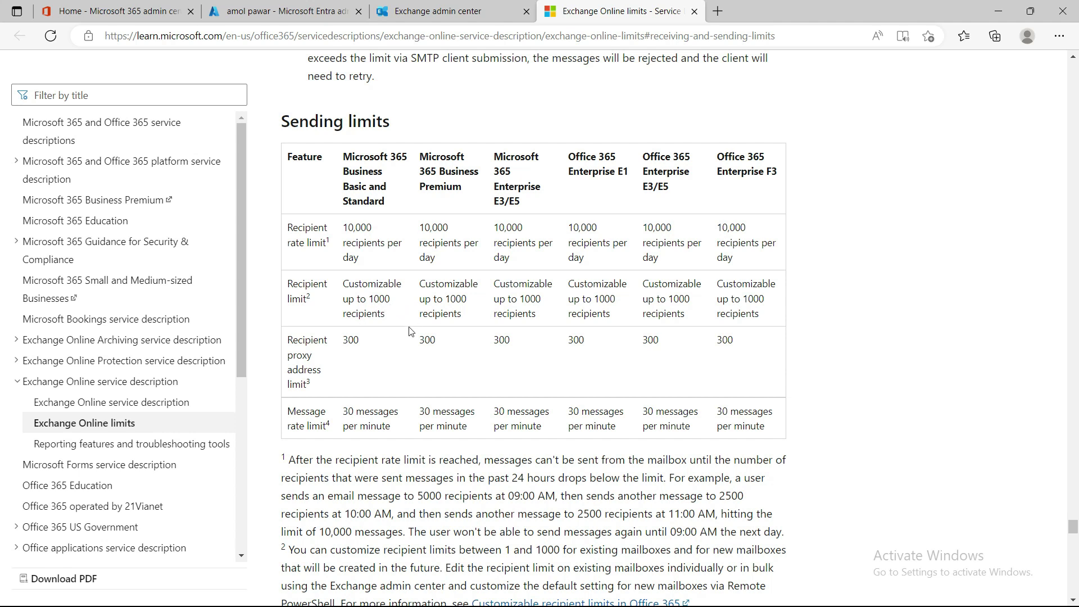
scroll(551, 382, down, 2)
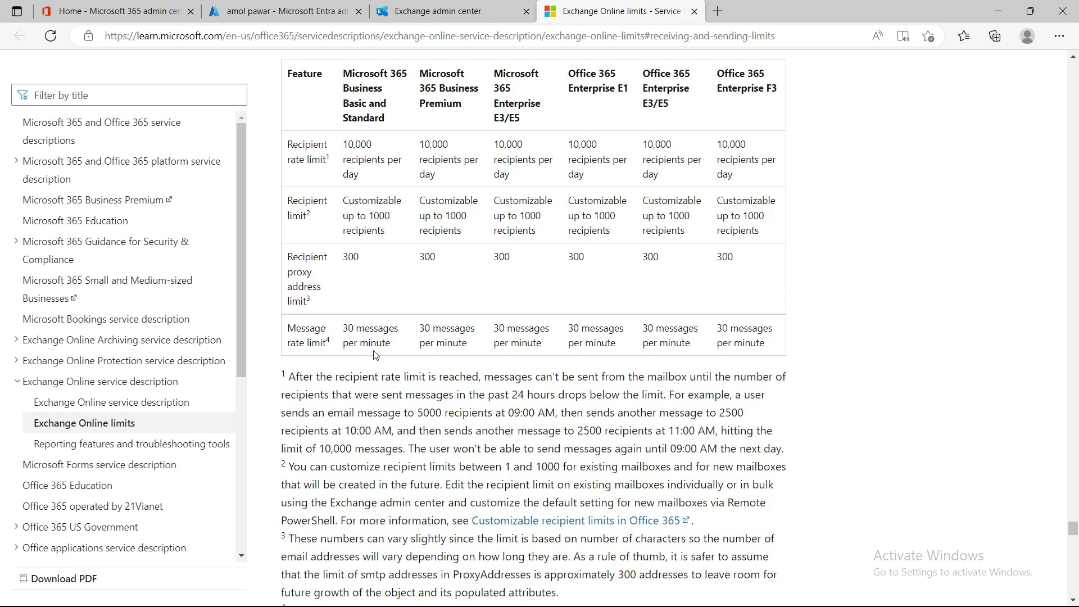
key(ctrl+shift+Tab)
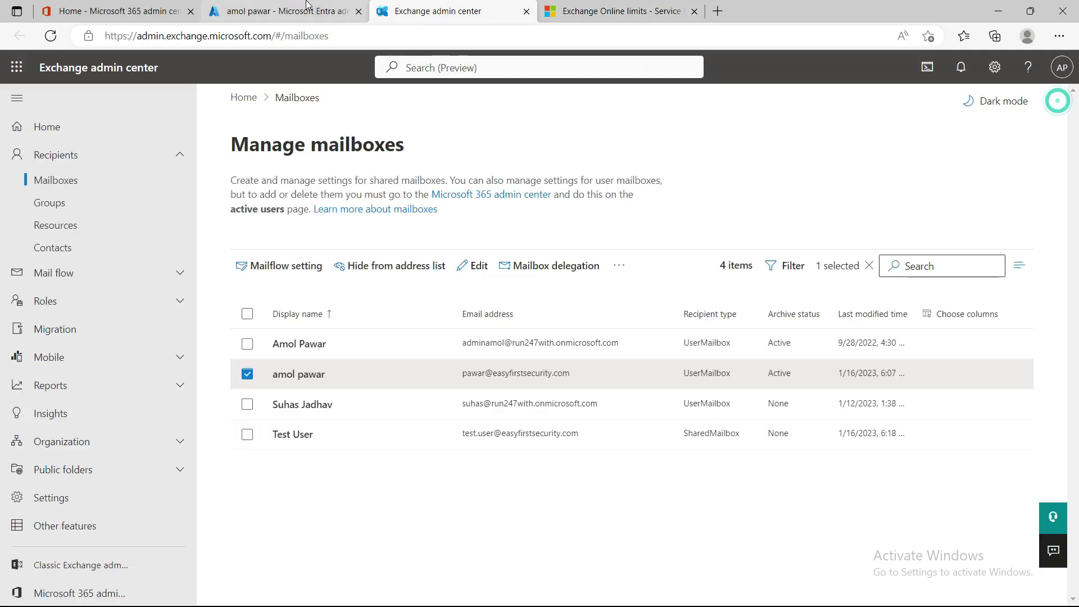
key(ctrl+shift+Tab)
click(601, 13)
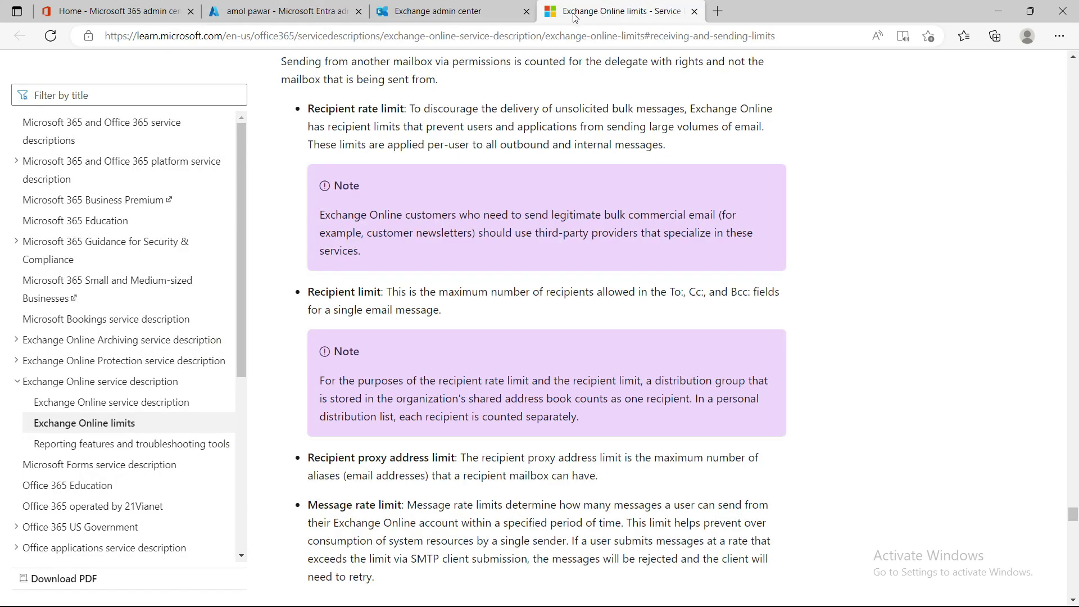
scroll(525, 350, up, 10)
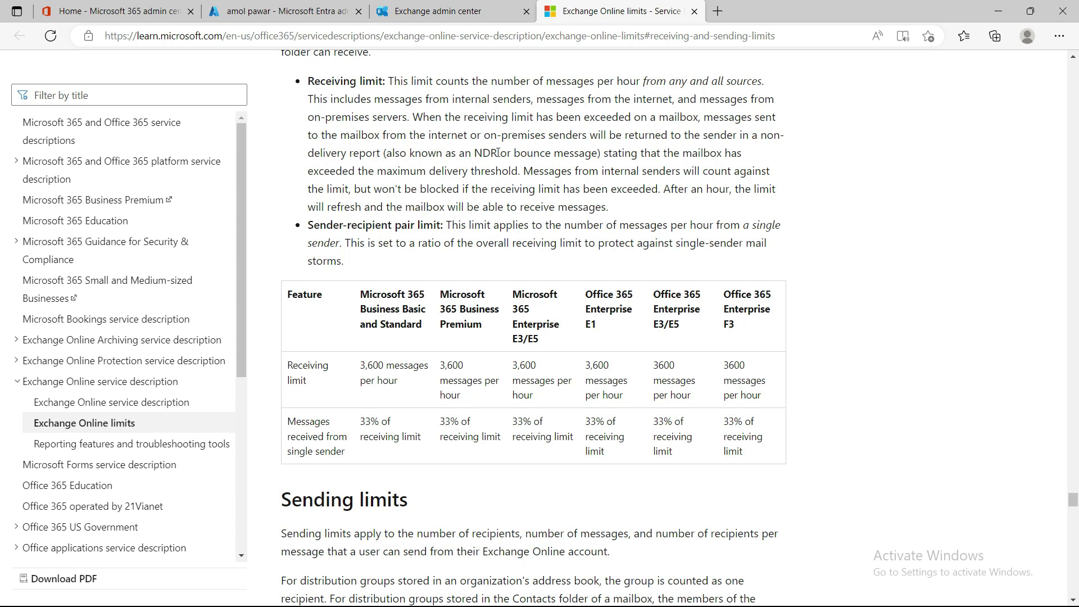
click(433, 11)
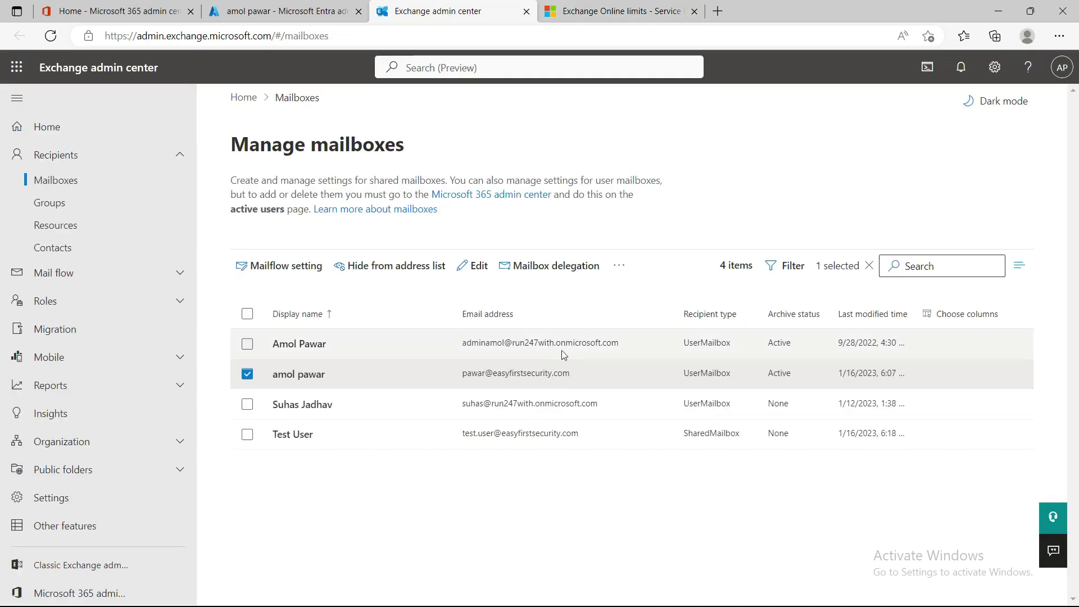
click(281, 375)
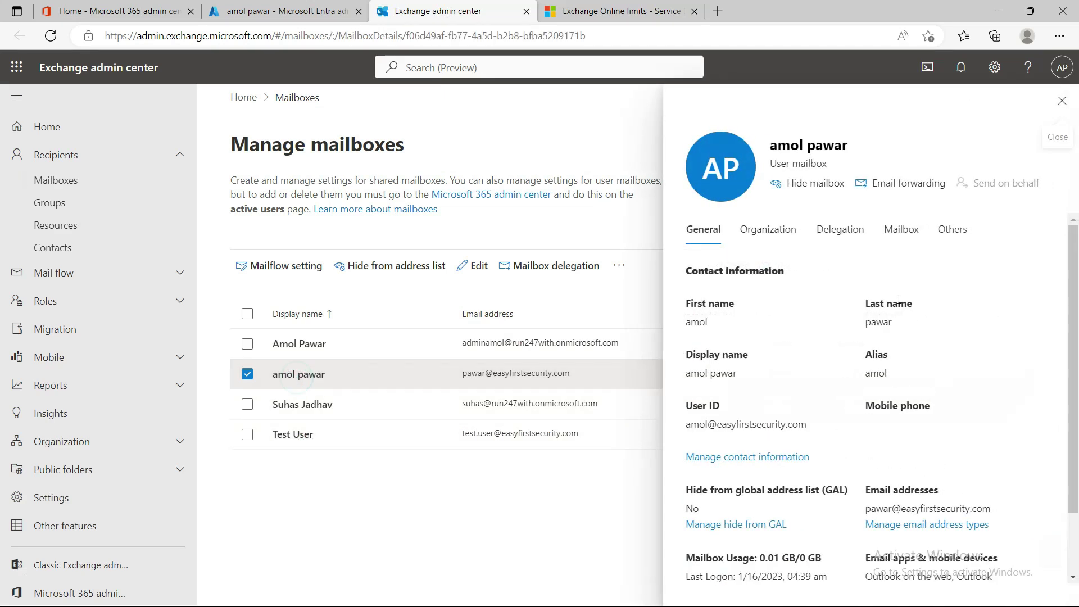
click(948, 226)
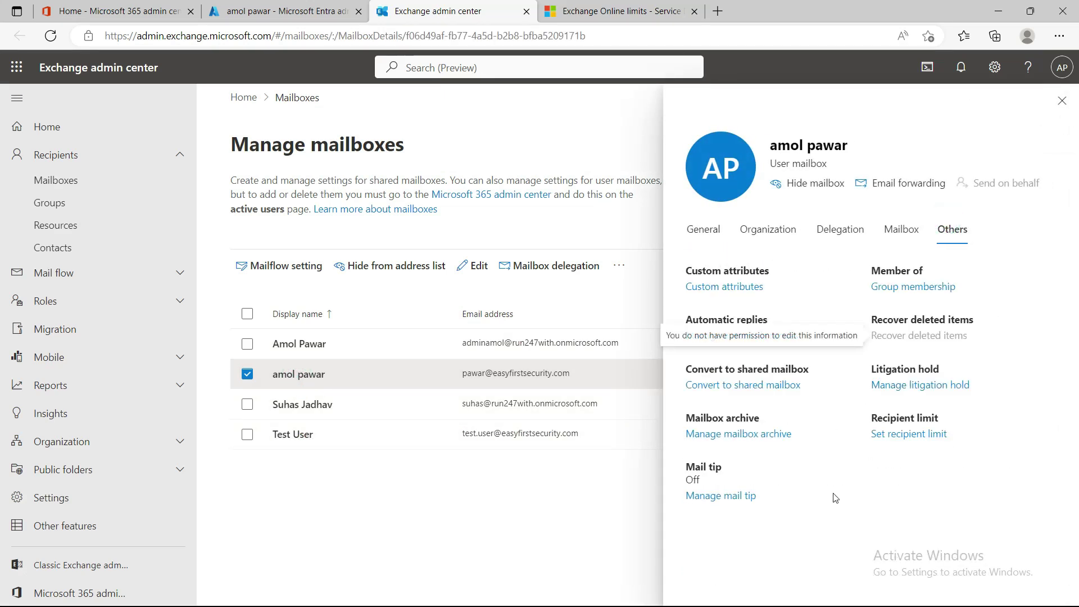
click(721, 495)
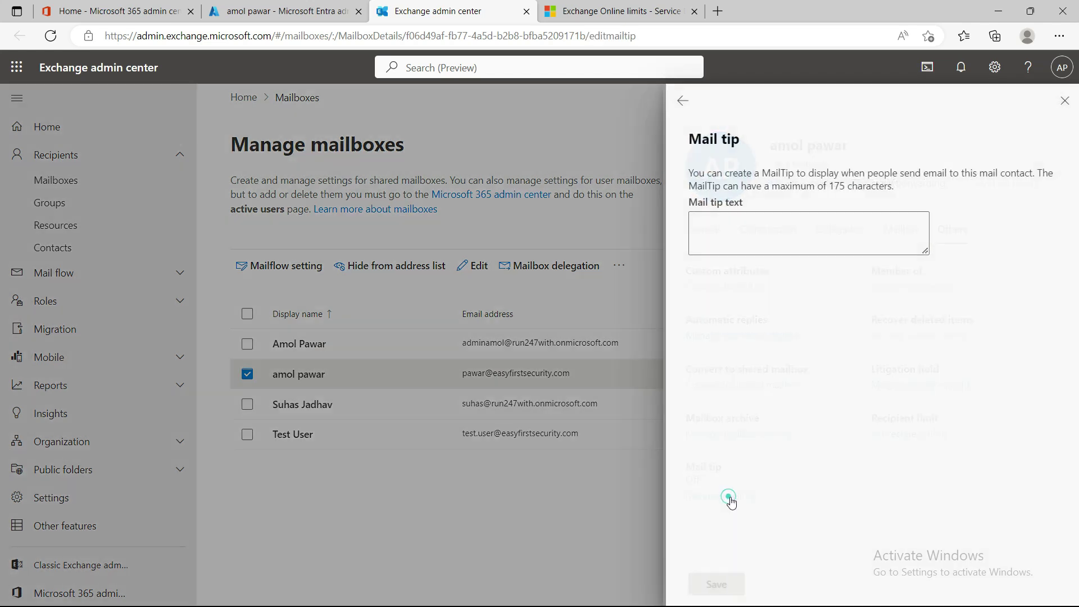
click(777, 237)
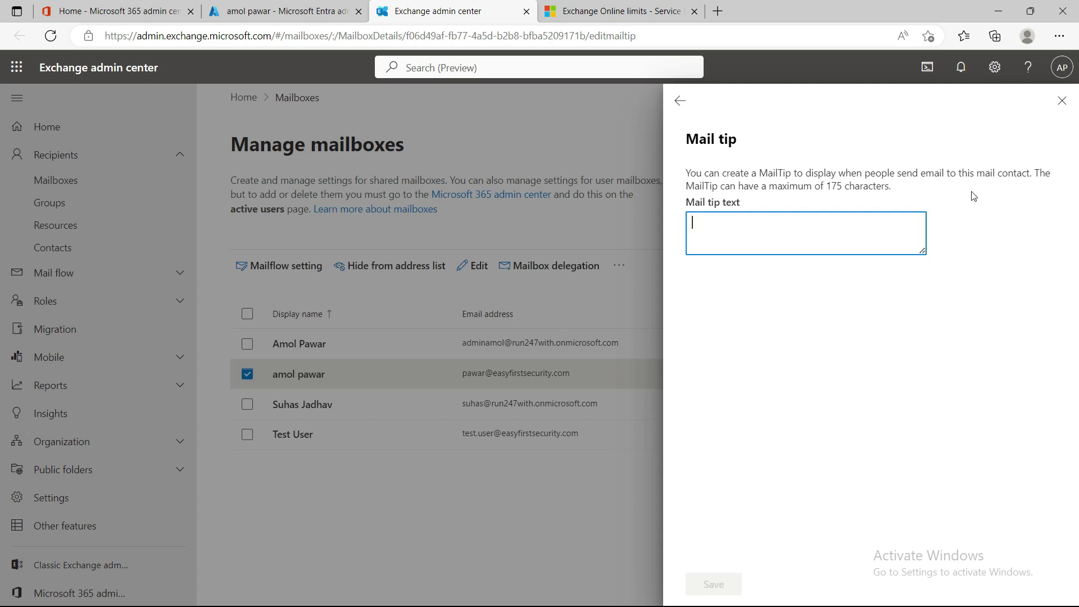
click(778, 237)
click(681, 101)
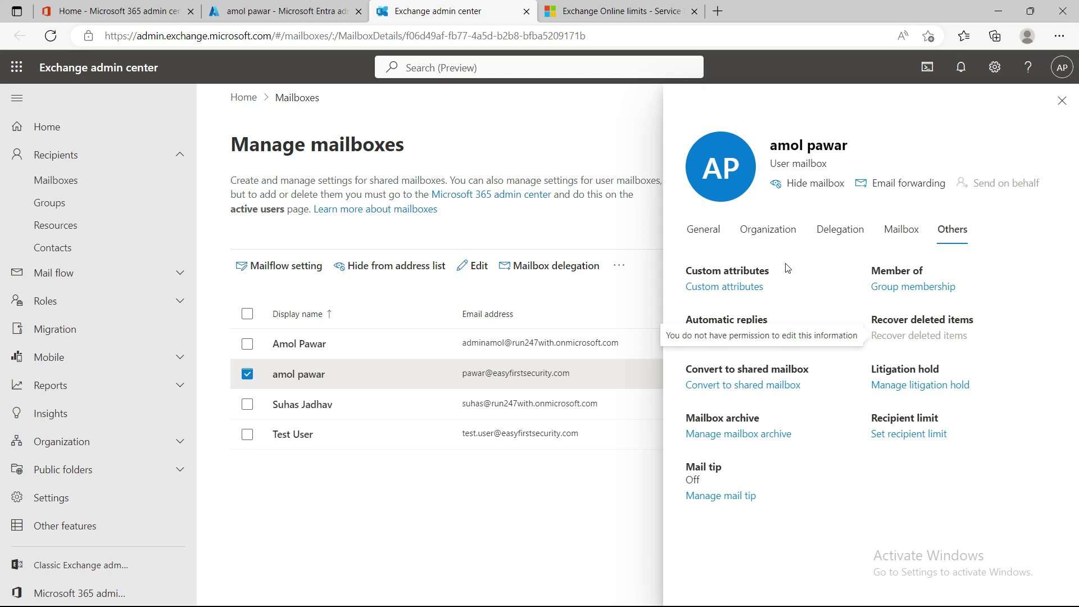
click(704, 229)
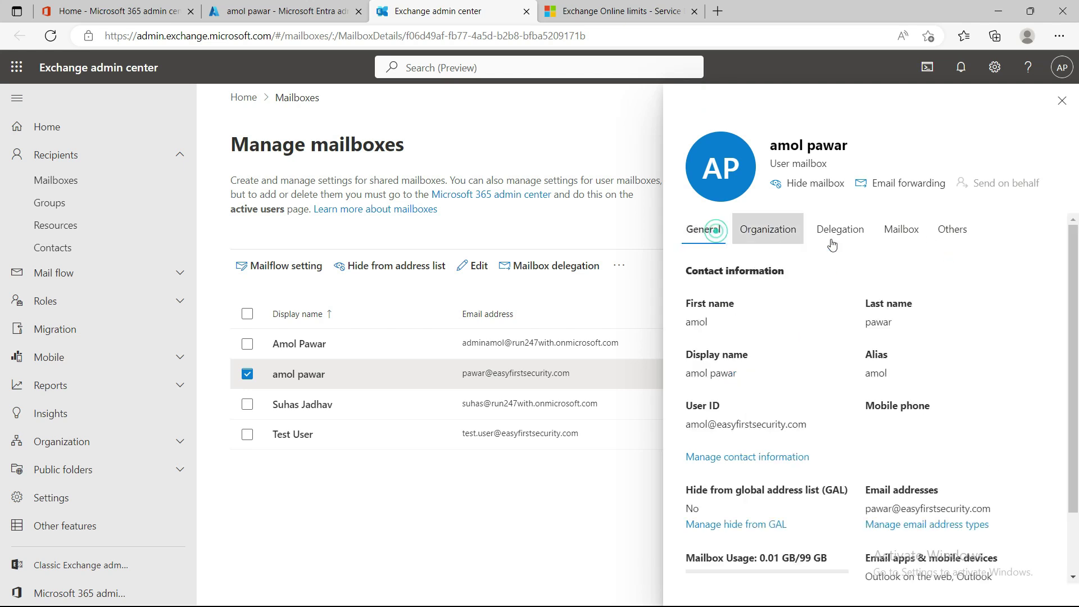
click(1061, 101)
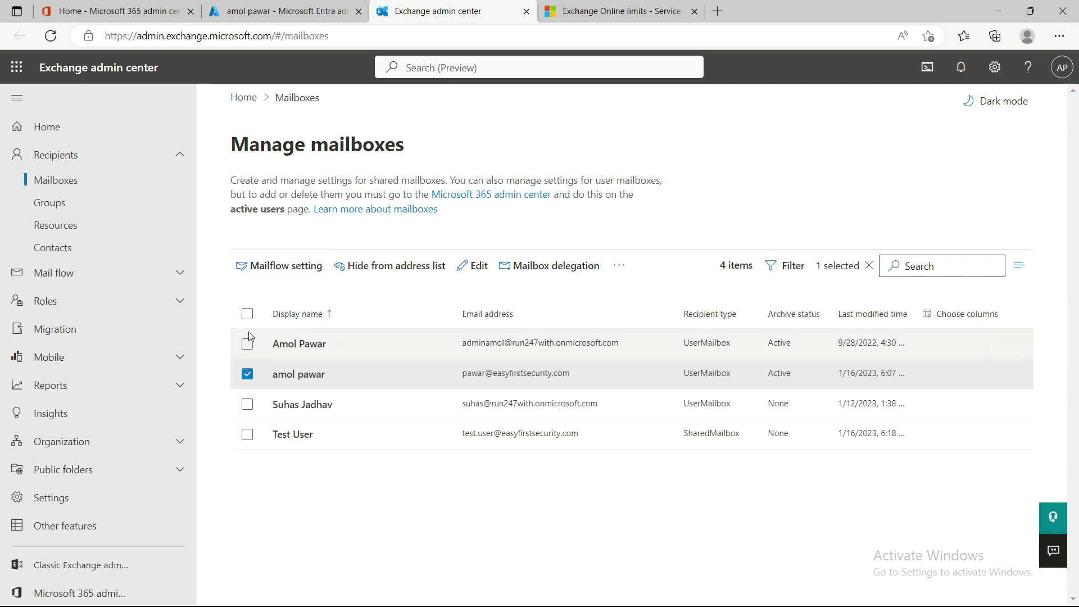
Select all four mailboxes with the header checkbox and view the Mail flow setting options.
click(247, 313)
click(271, 271)
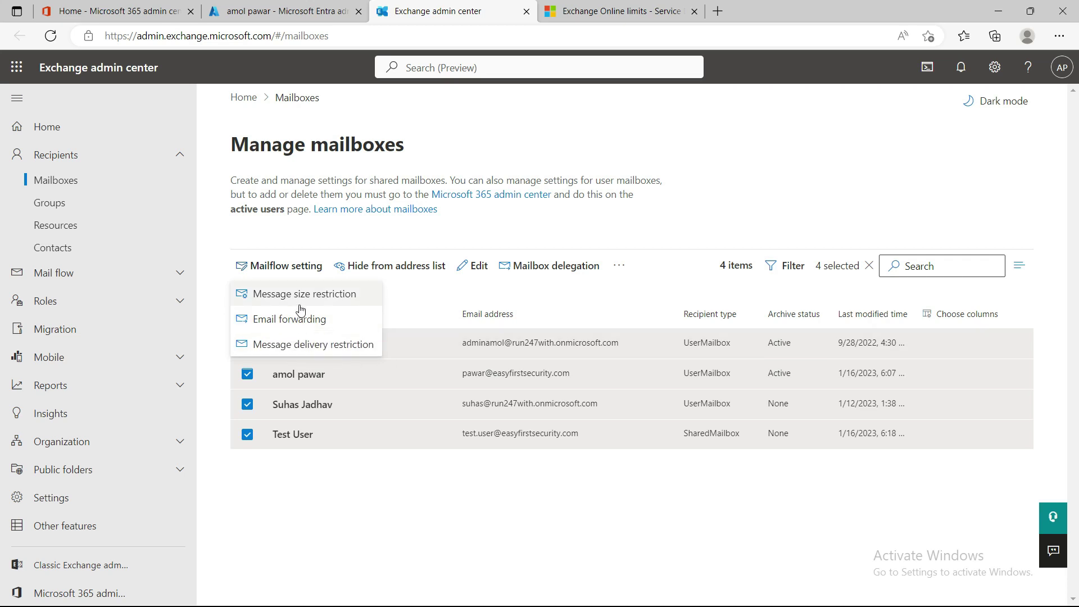
Start mailbox delegation for the selected mailboxes and pick the delegate user from the search results.
click(563, 270)
click(562, 271)
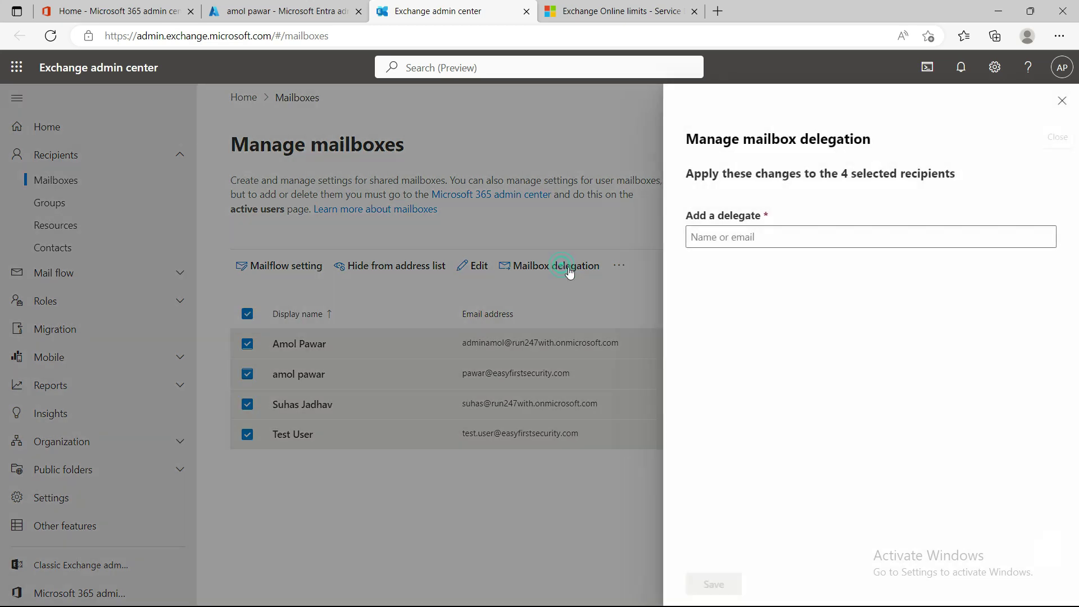
click(770, 237)
text(a)
key(BackSpace)
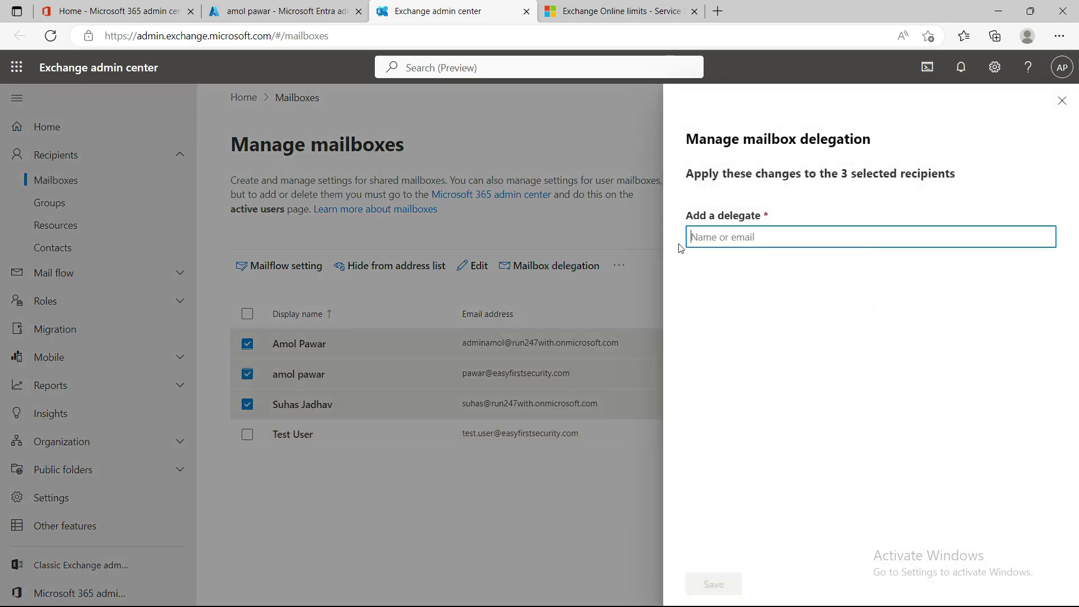
text(amol)
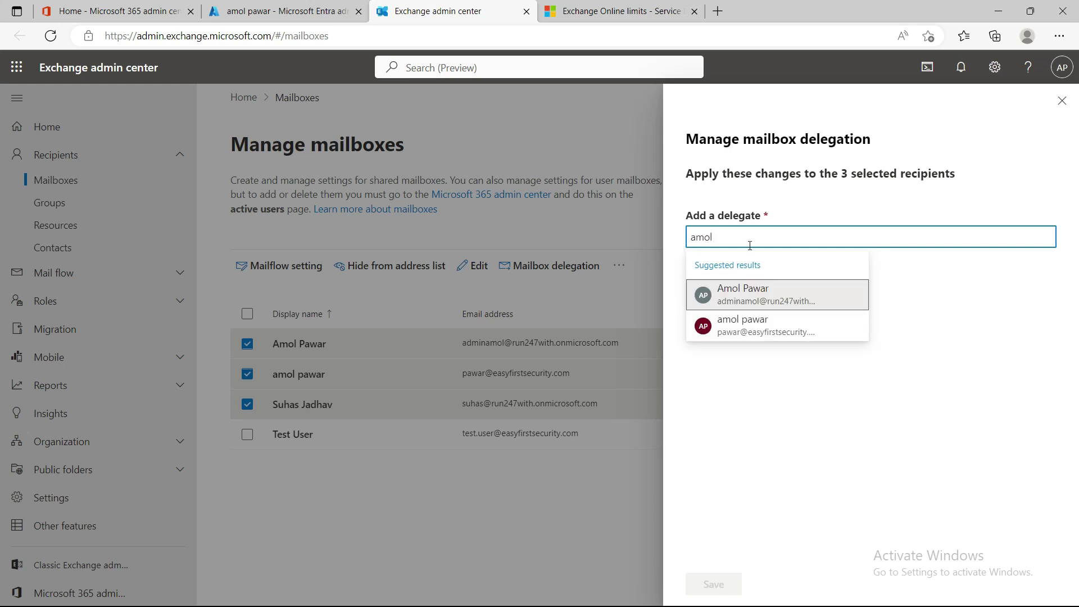
click(751, 331)
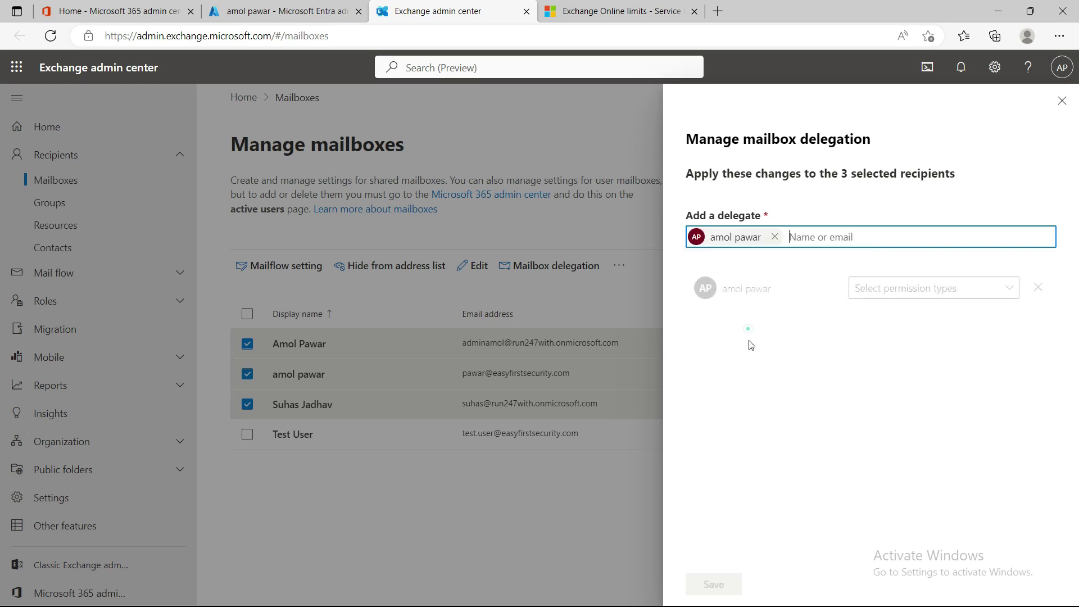
Grant the delegate Full access, Send as and Send on behalf, then close the panel.
click(950, 288)
click(916, 314)
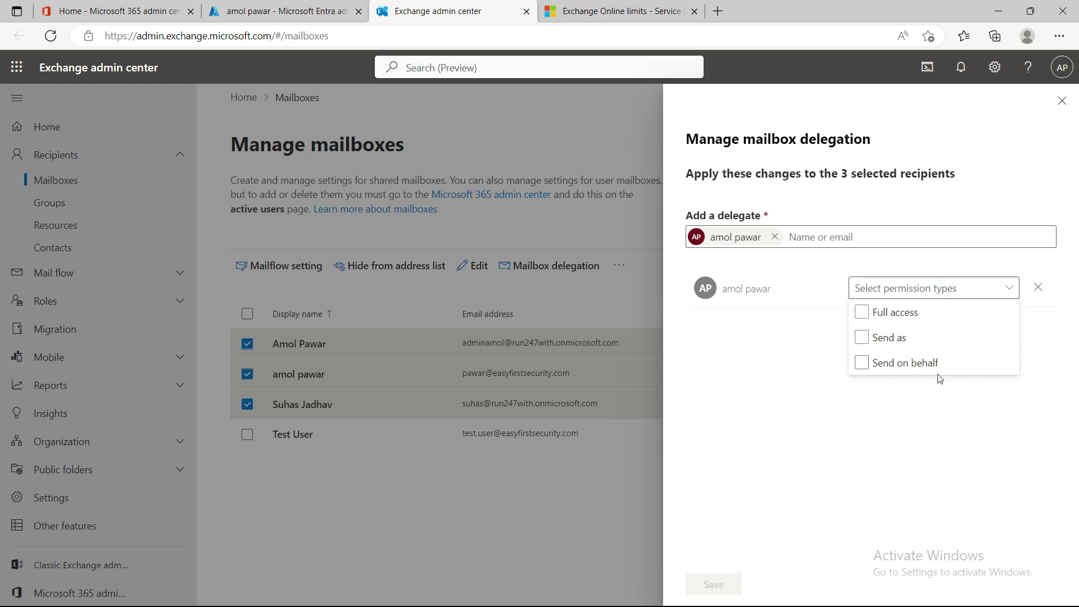
click(861, 313)
click(862, 338)
click(864, 366)
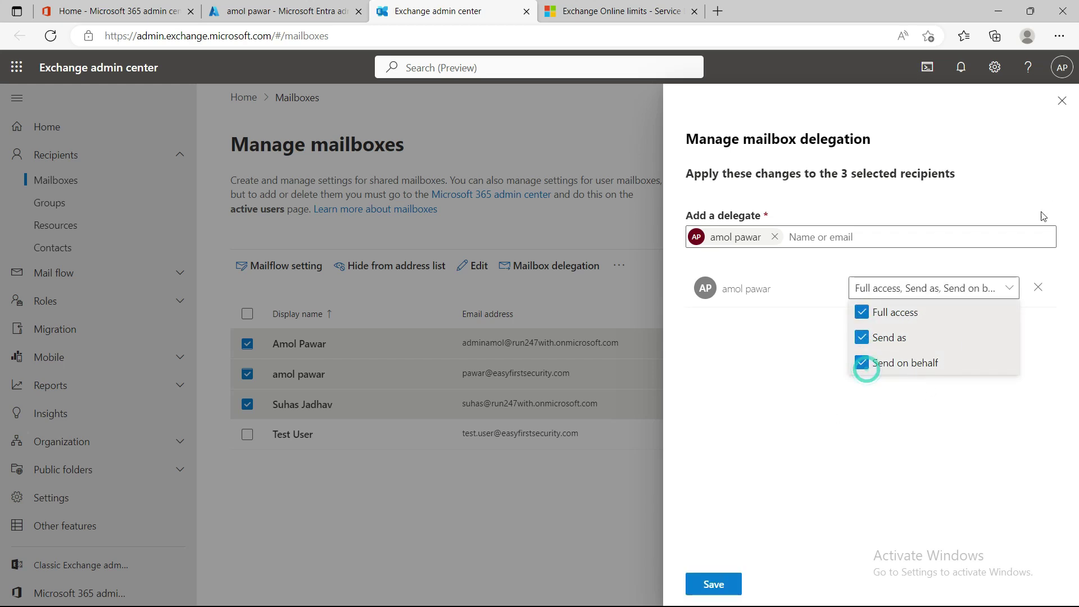
click(1063, 100)
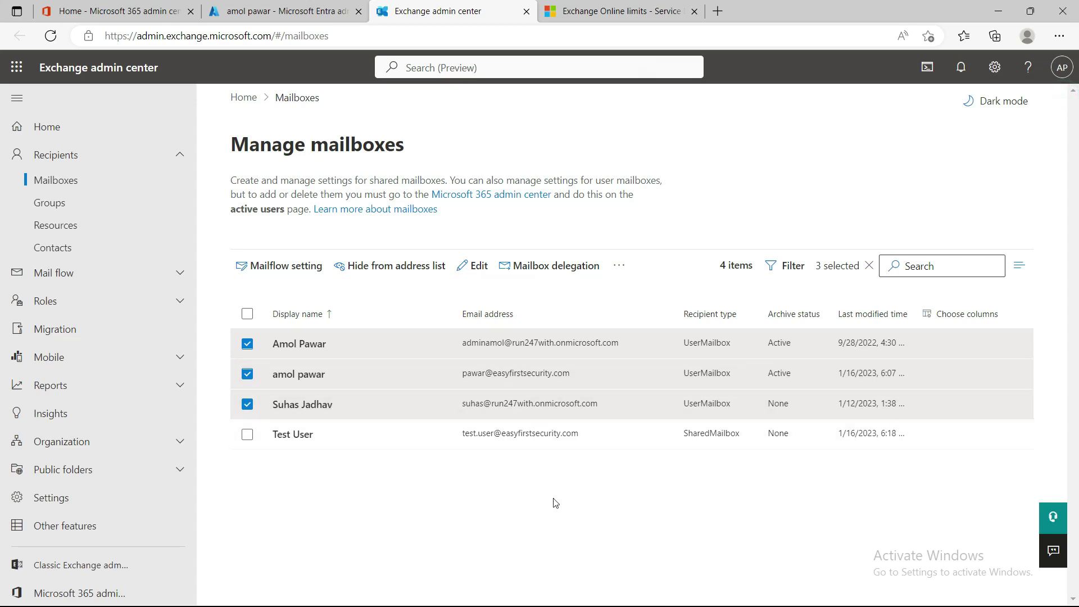
Refresh the Manage mailboxes list twice so it shows current data.
click(624, 264)
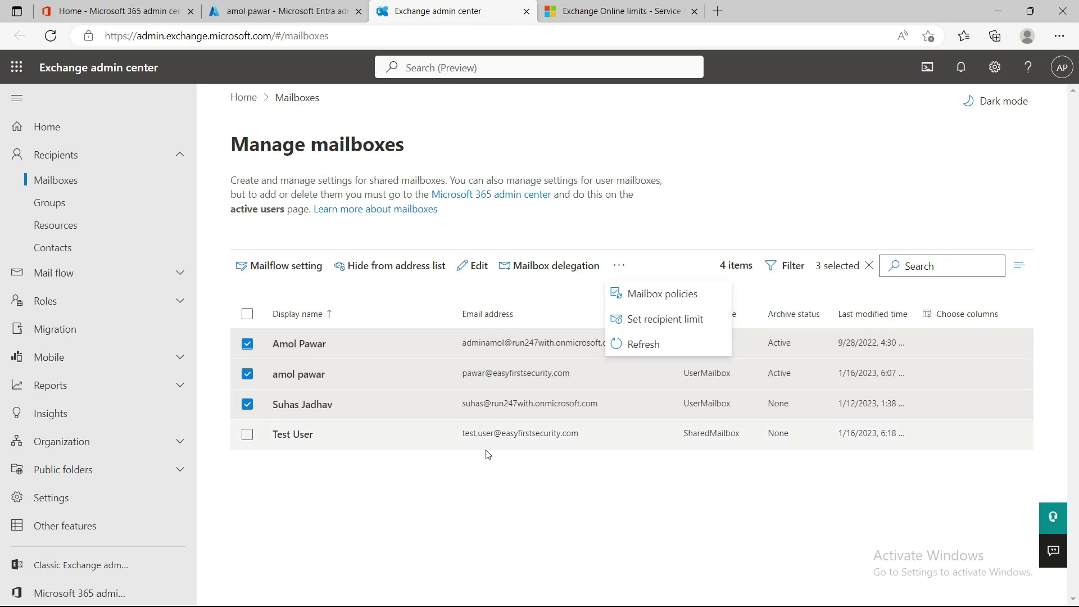
click(642, 346)
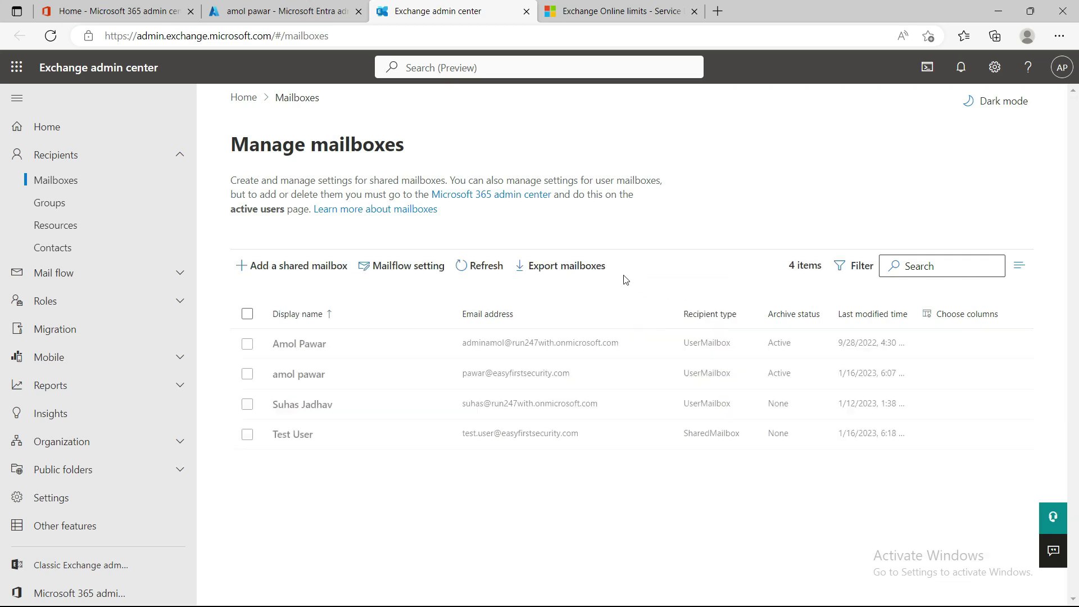
click(485, 268)
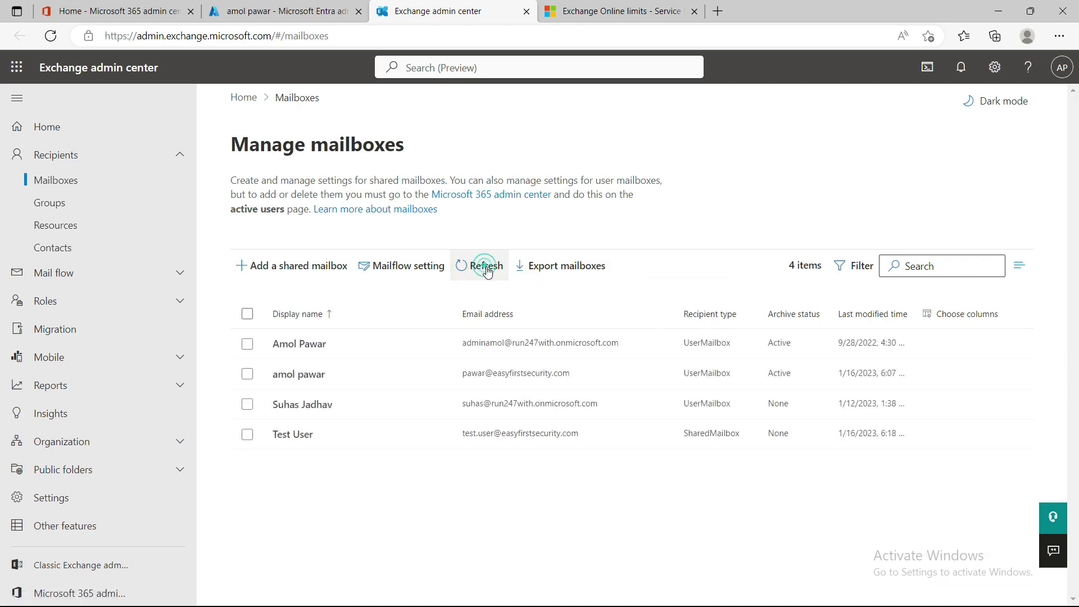